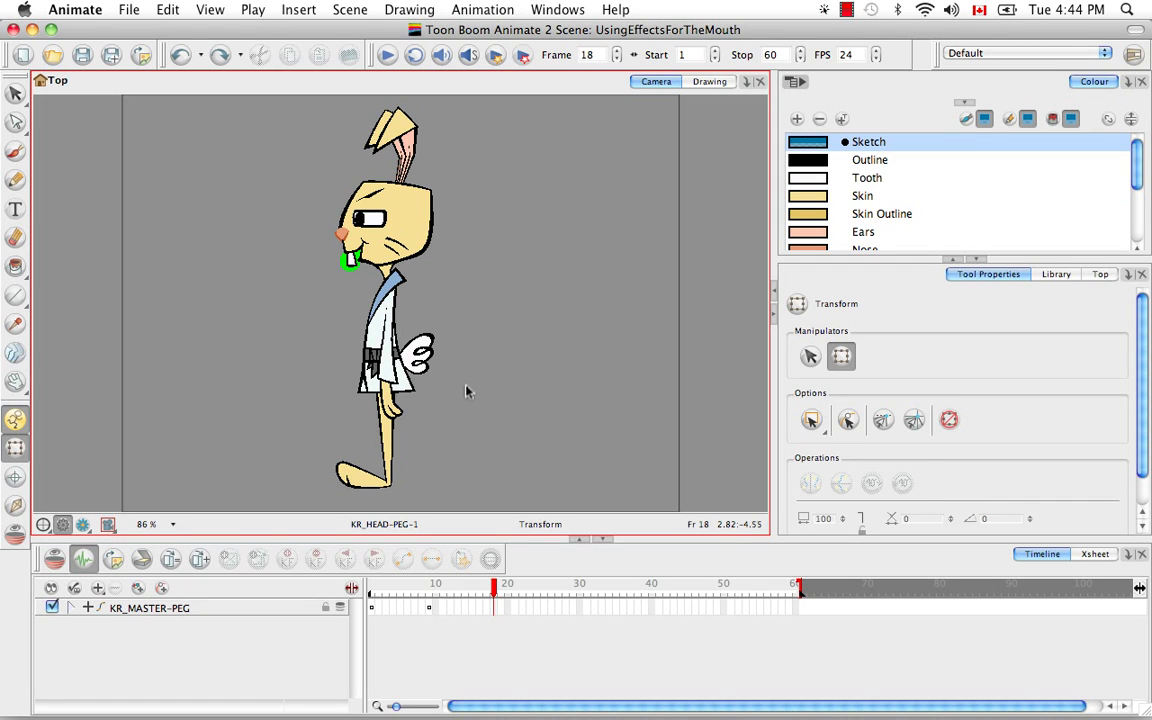
Key KR_MASTER-PEG at frame 1 and expand it, KR_UPPERBODY-PEG and KR_LOWERBODY-PEG
click(371, 609)
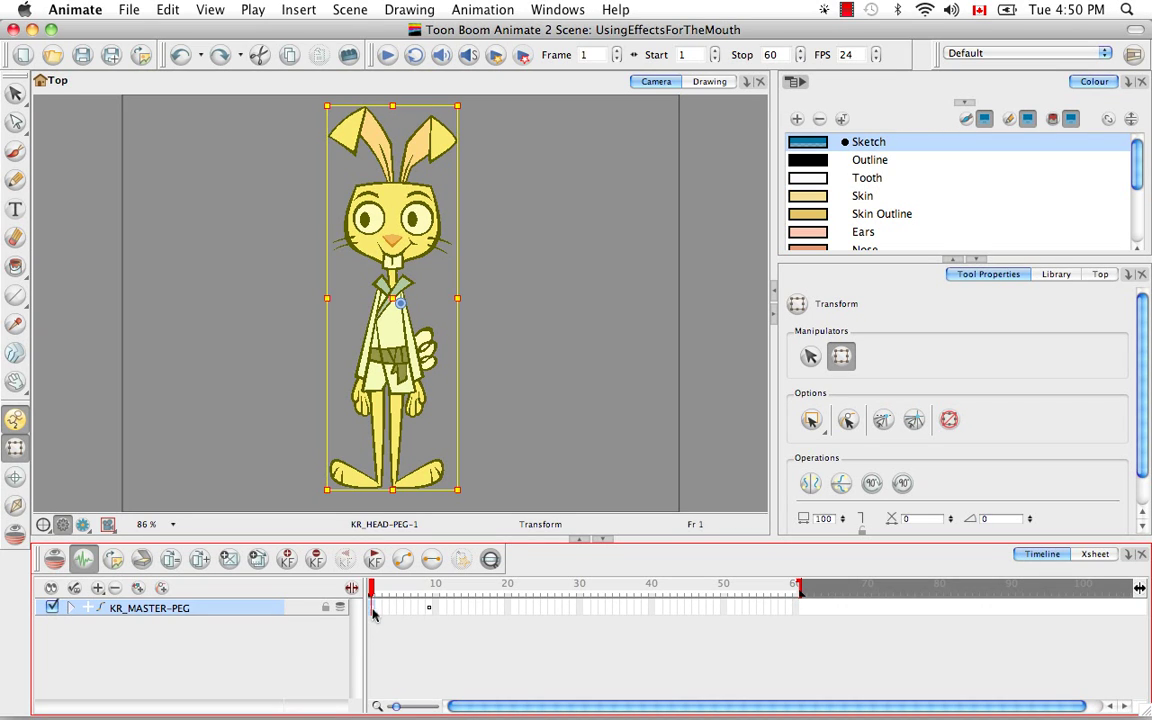
click(287, 558)
click(70, 607)
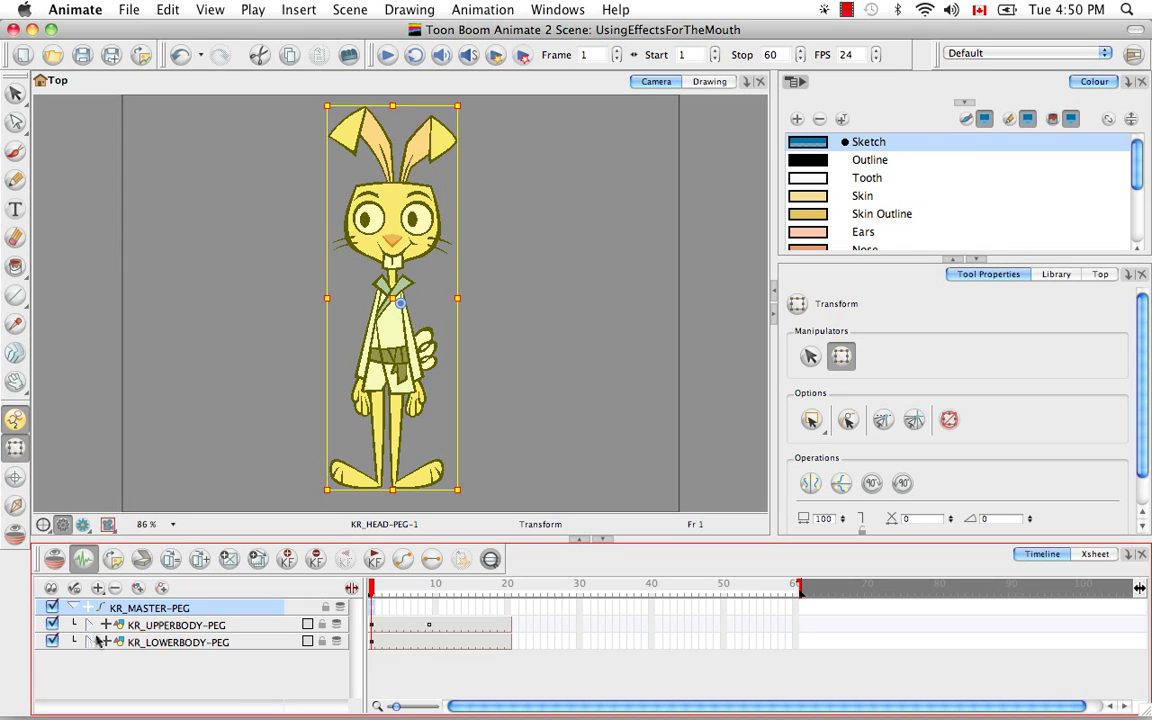
click(89, 625)
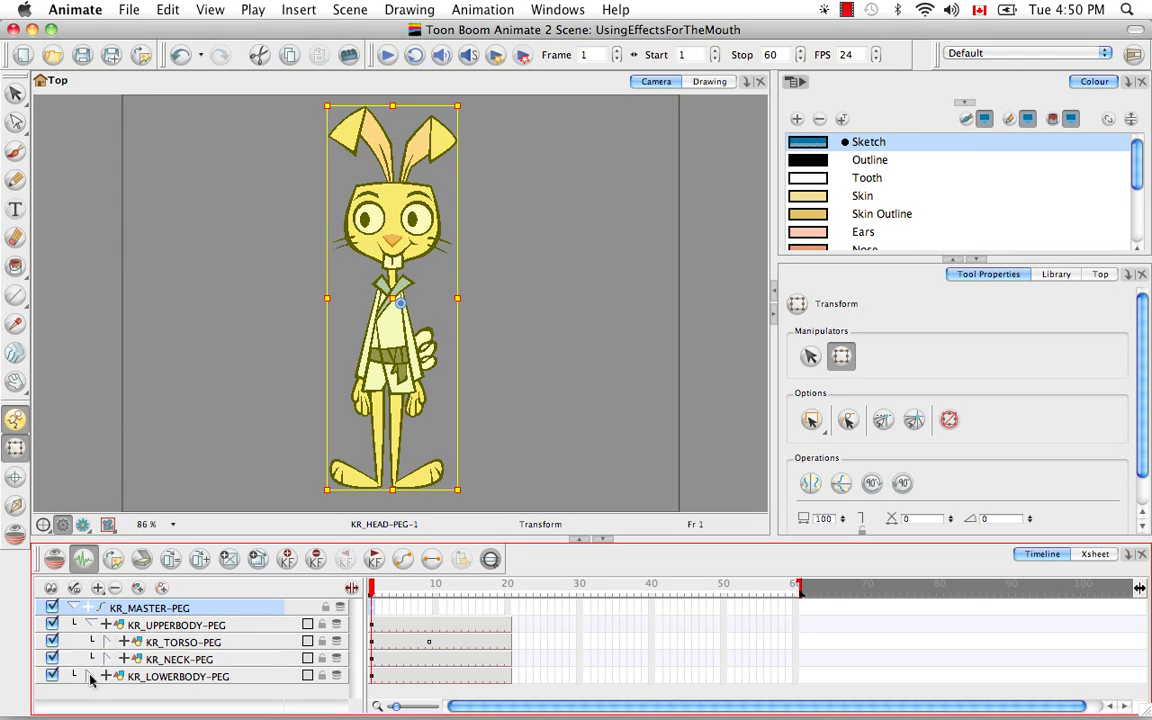
click(90, 676)
scroll(358, 640, down, 3)
scroll(356, 645, down, 2)
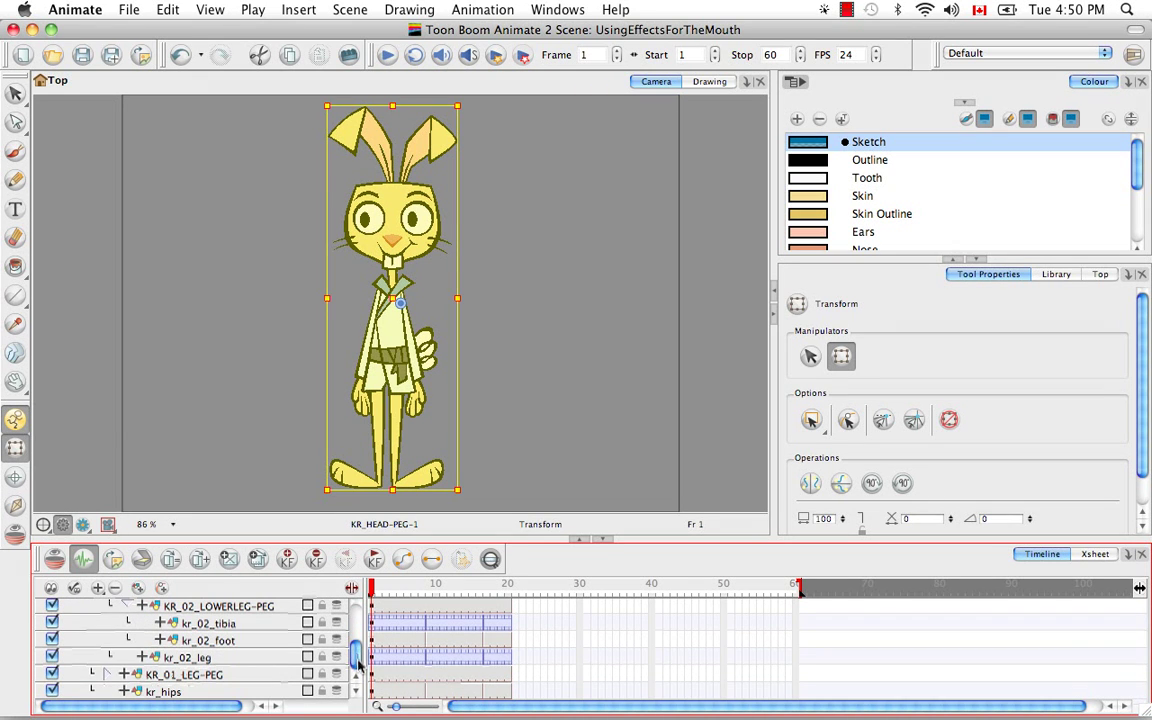
scroll(357, 640, up, 5)
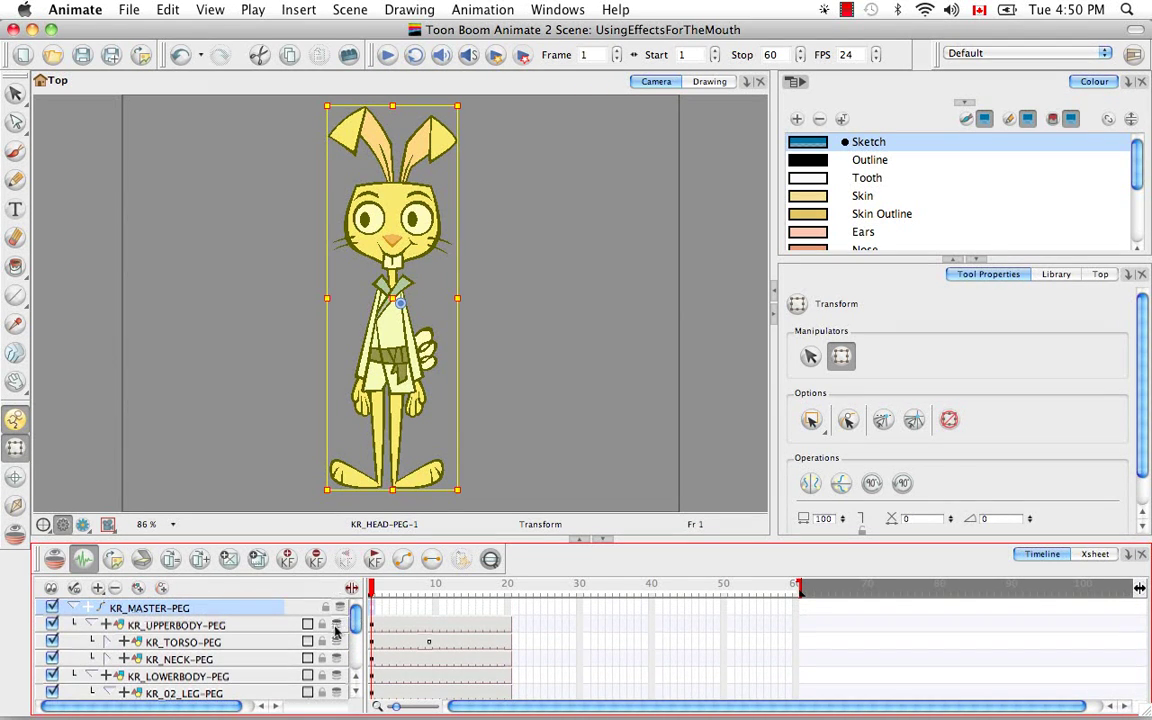
Add a Mask layer and a first Colour-Override effect layer
click(98, 589)
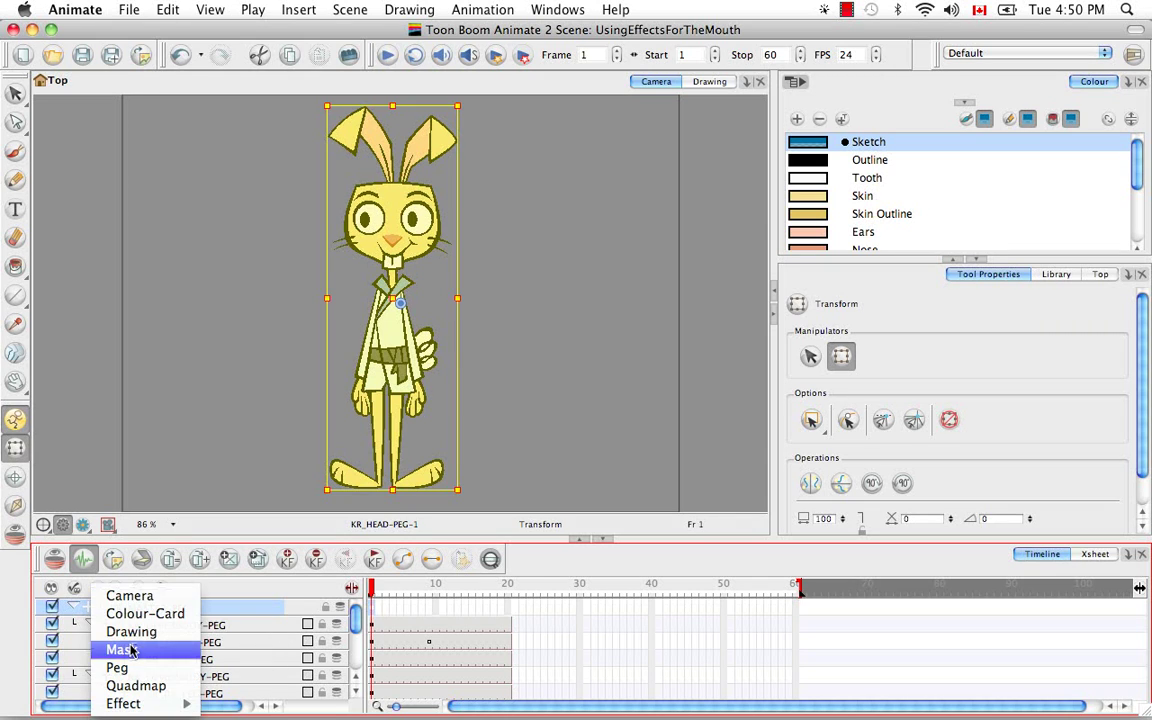
click(124, 649)
click(98, 589)
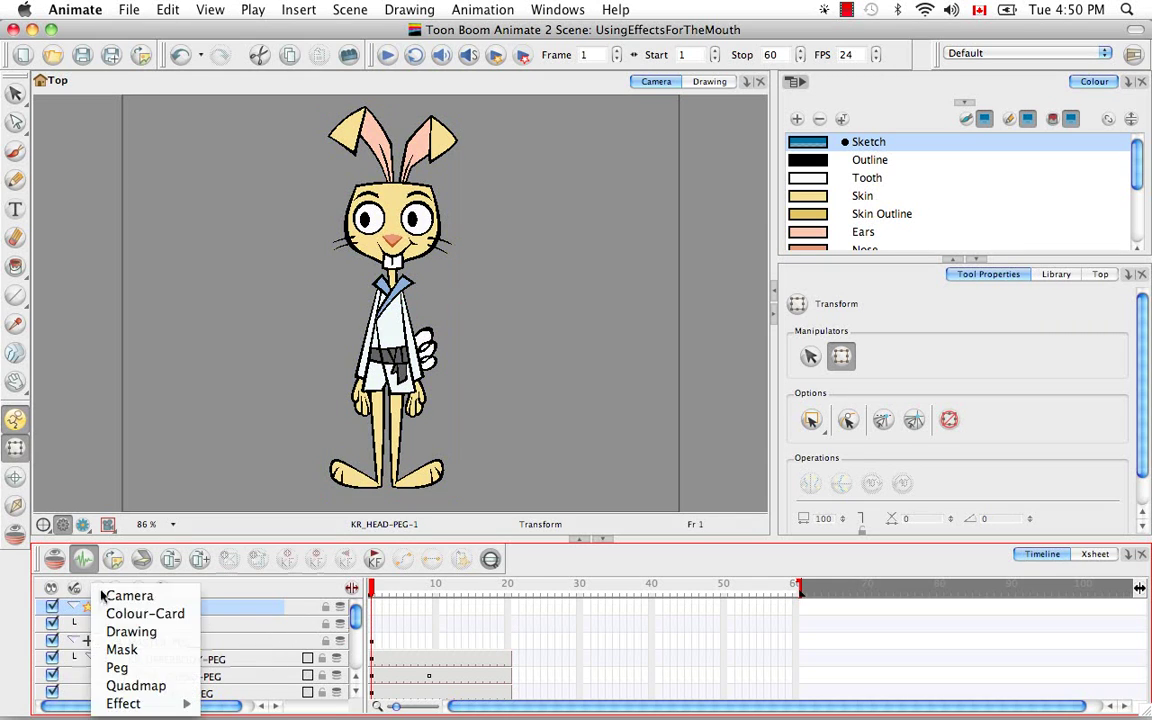
mouse_move(185, 703)
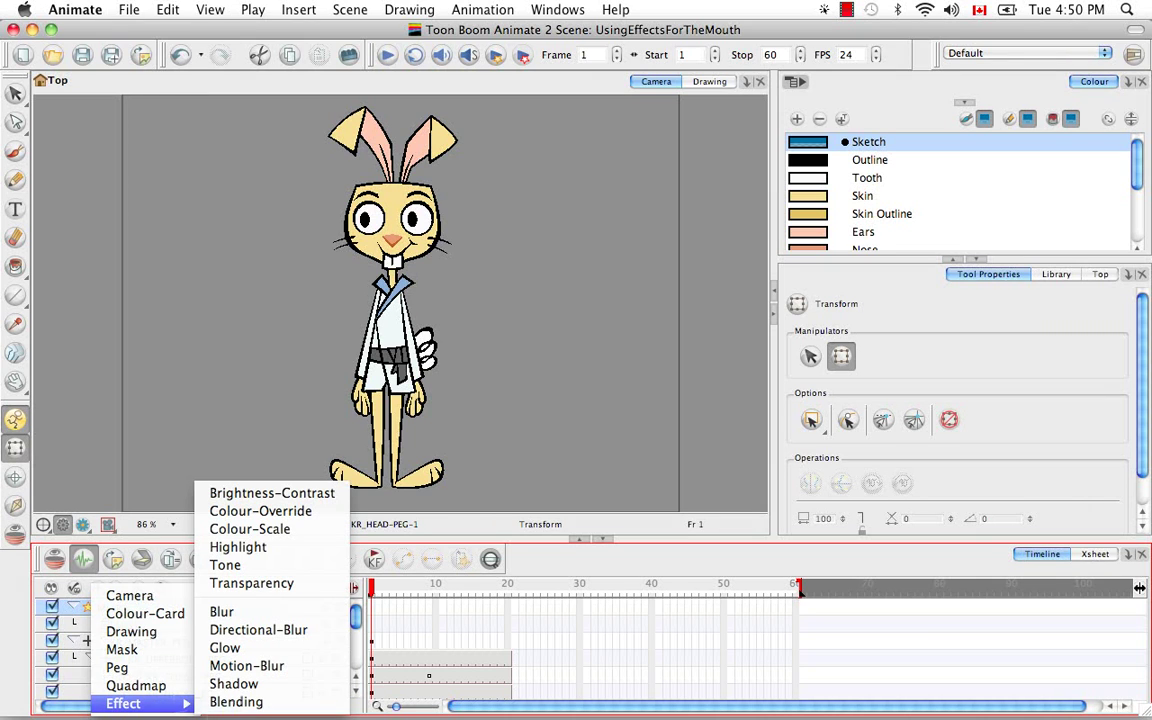
click(302, 511)
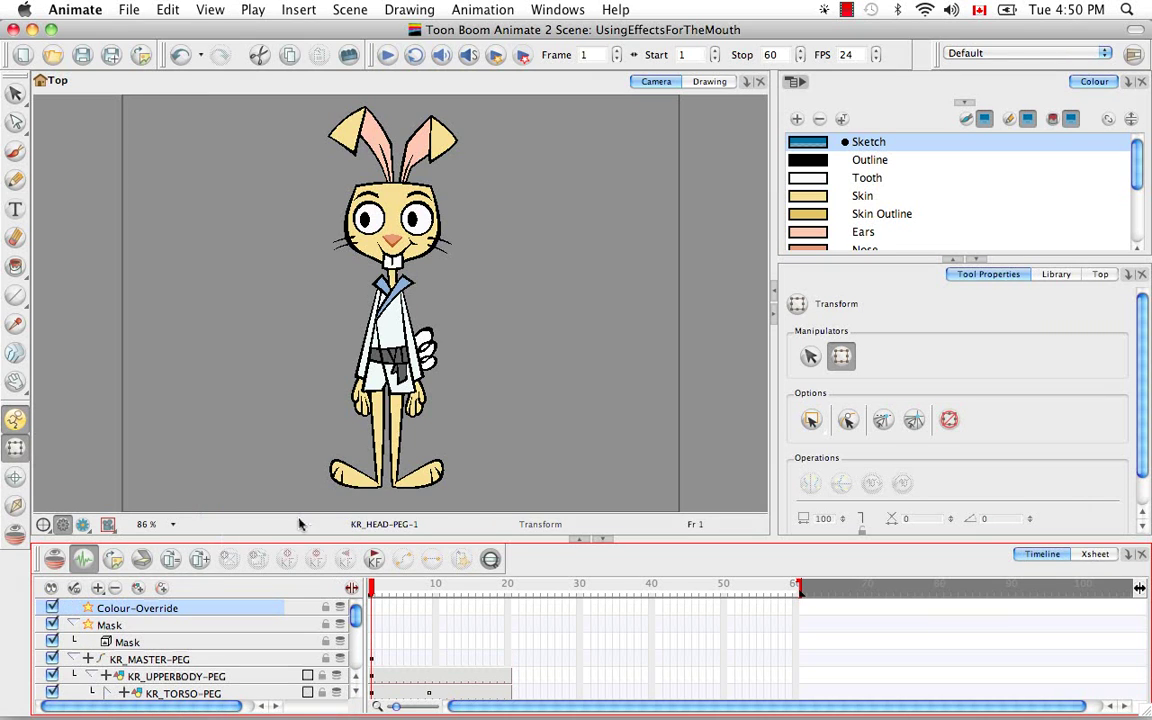
Add a second Colour-Override effect layer and select the Mask layer
click(98, 589)
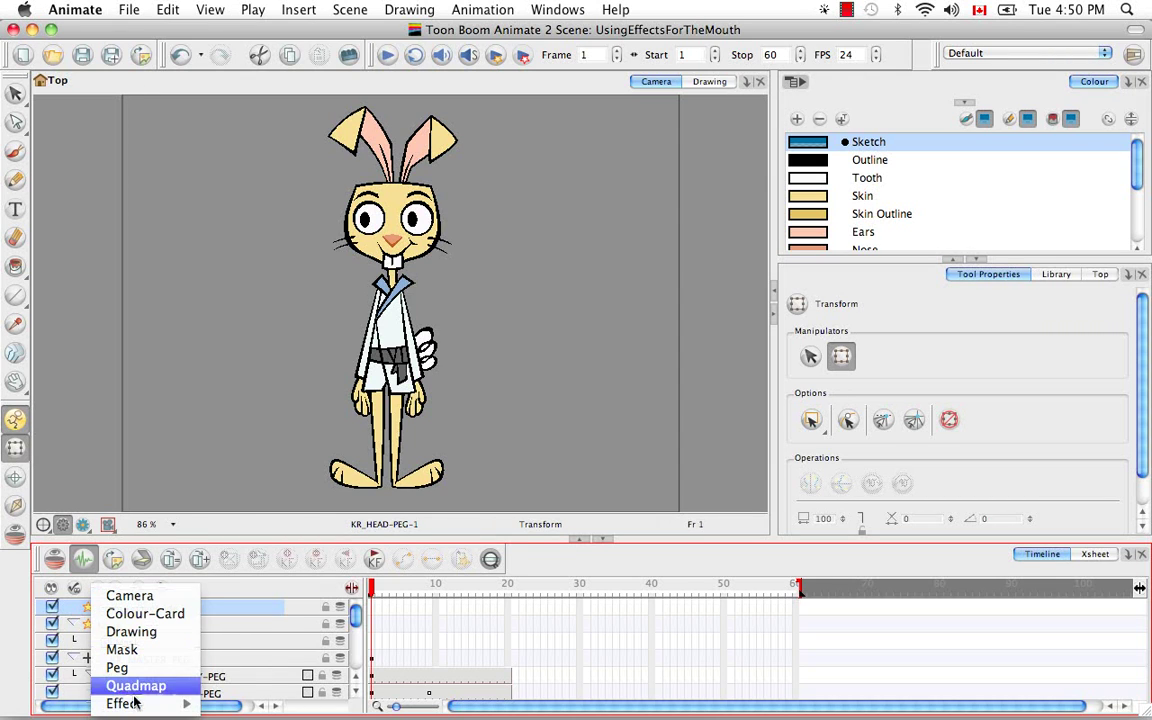
mouse_move(150, 703)
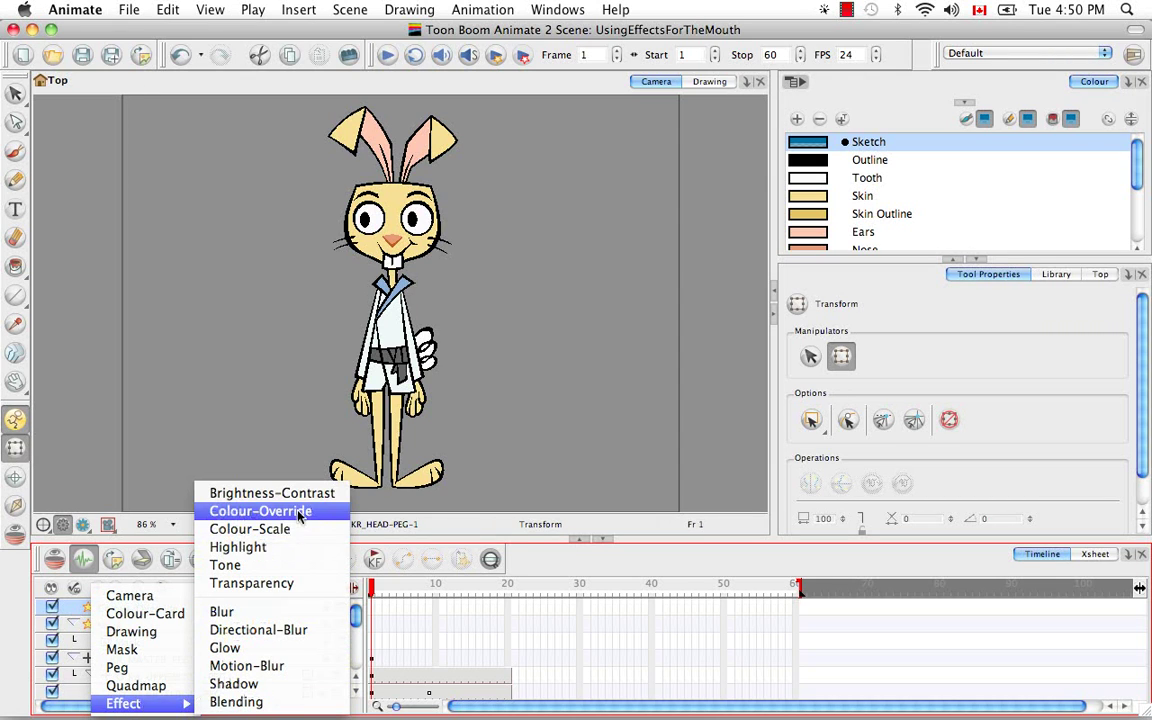
click(285, 511)
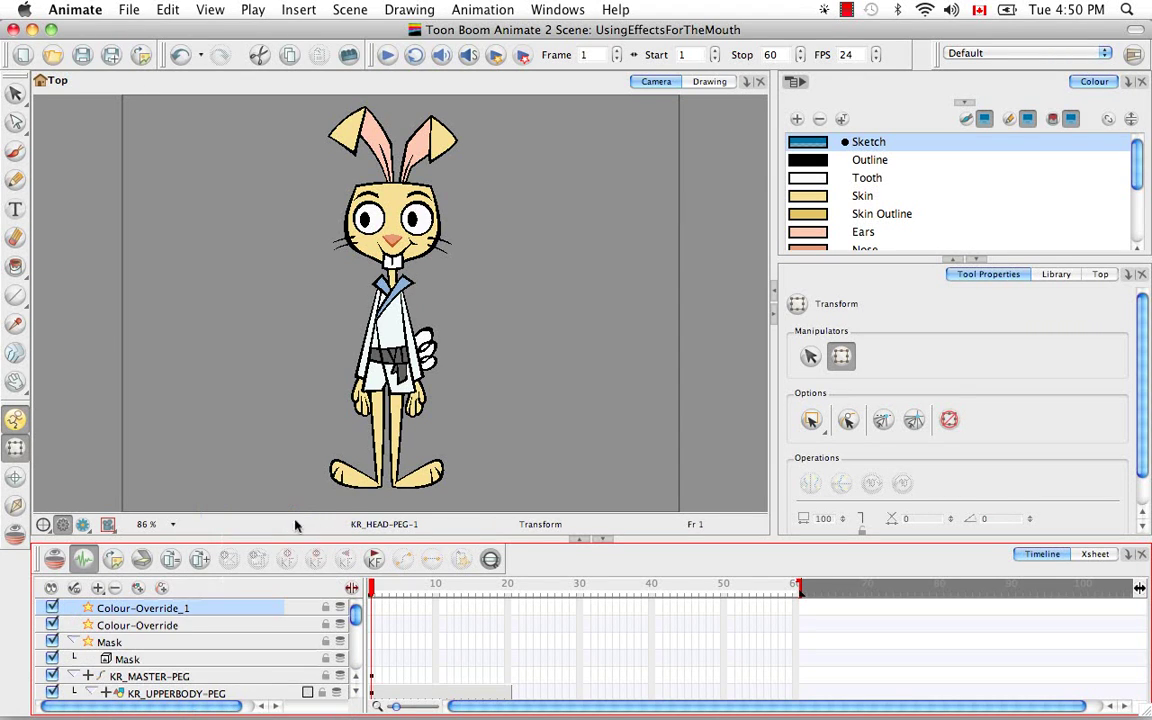
click(99, 591)
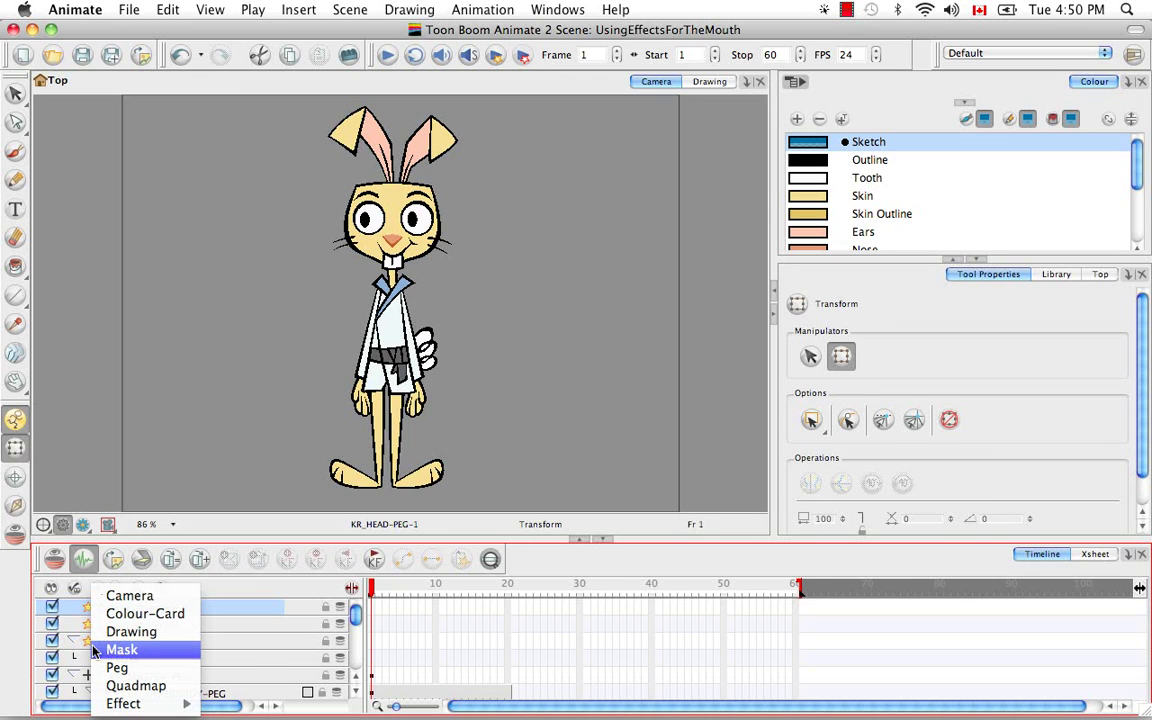
mouse_move(100, 706)
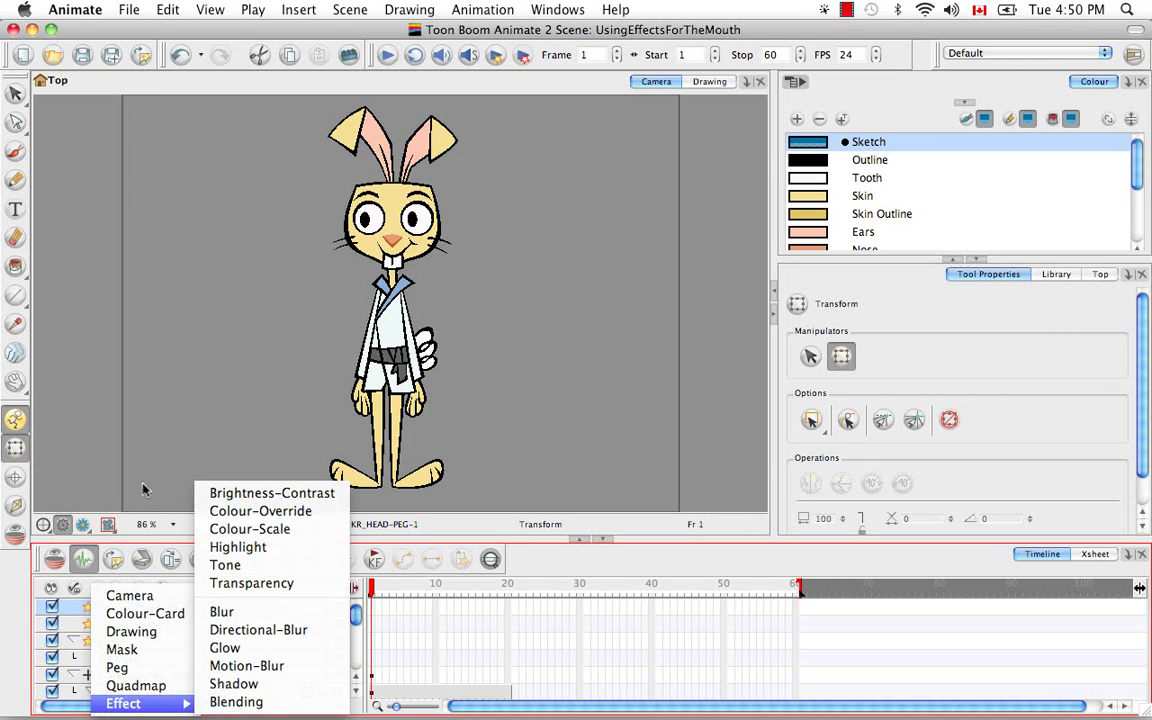
click(255, 511)
click(112, 645)
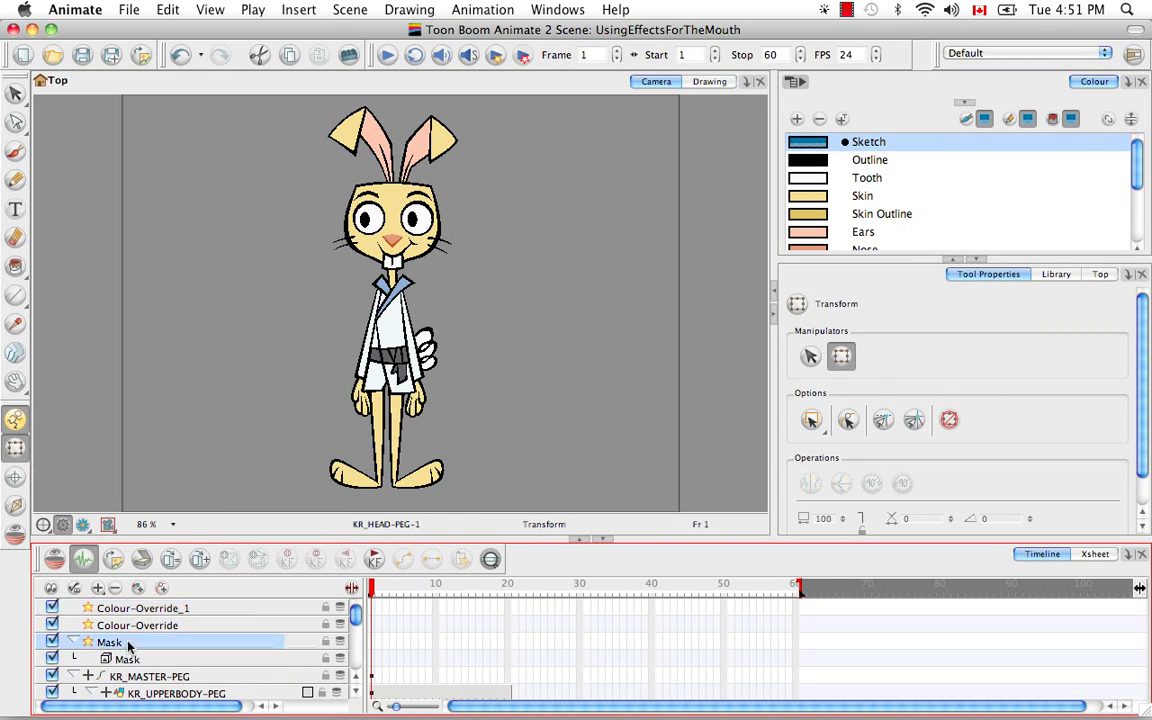
Move both Colour-Override layers and the Mask down the hierarchy into KR_HEAD-PEG
click(172, 608)
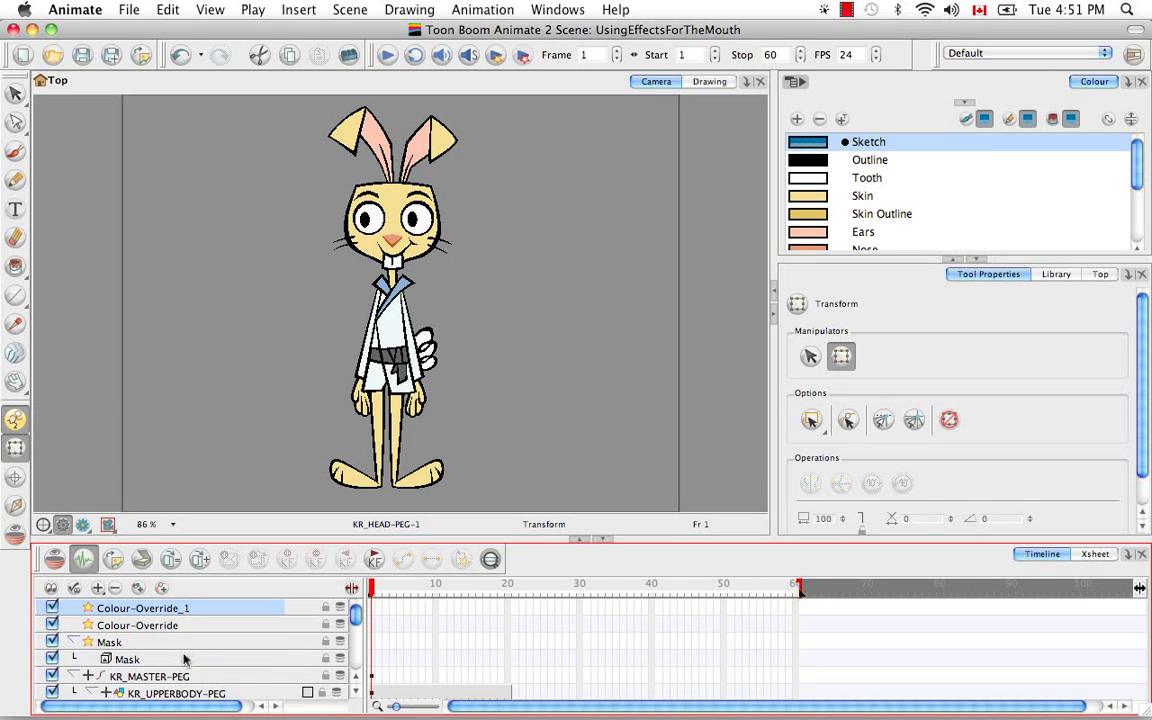
shift+click(185, 659)
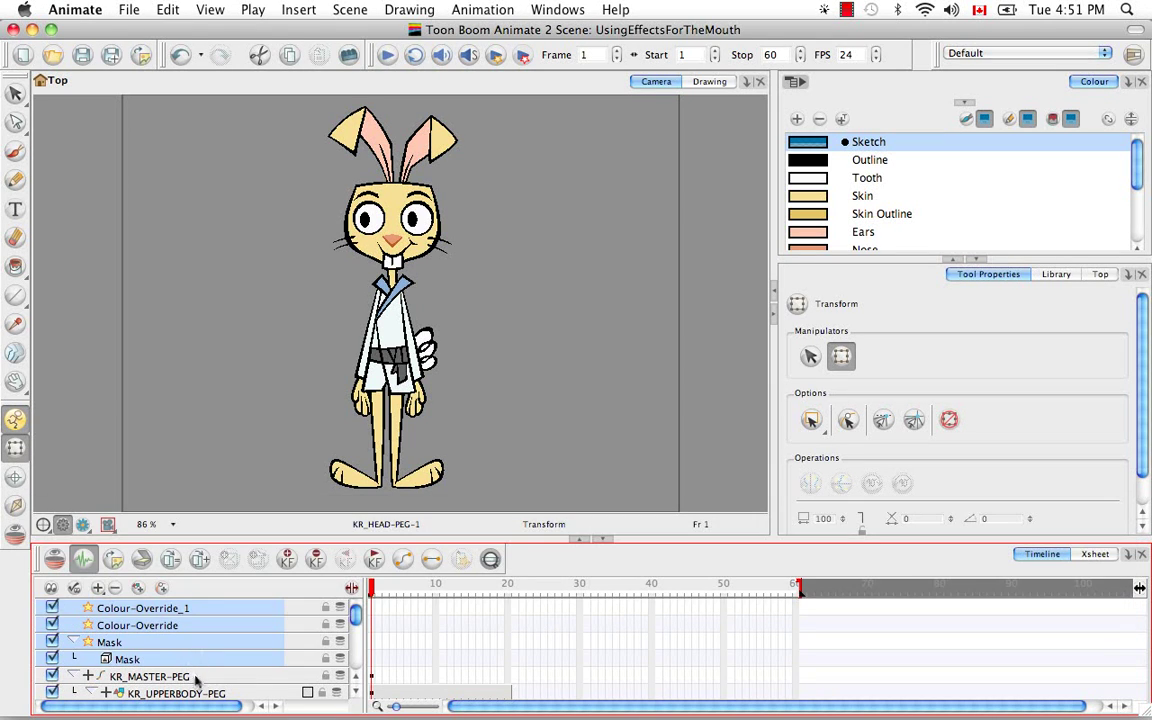
scroll(185, 630, down, 2)
drag(198, 657, 200, 657)
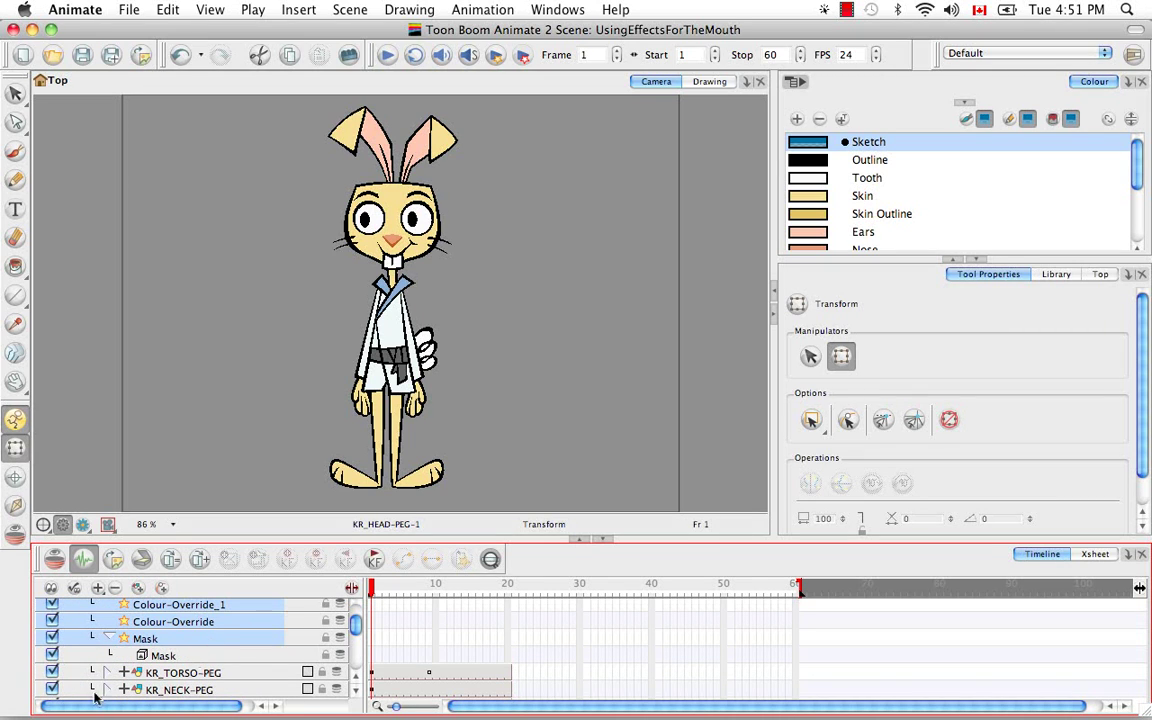
drag(225, 638, 212, 689)
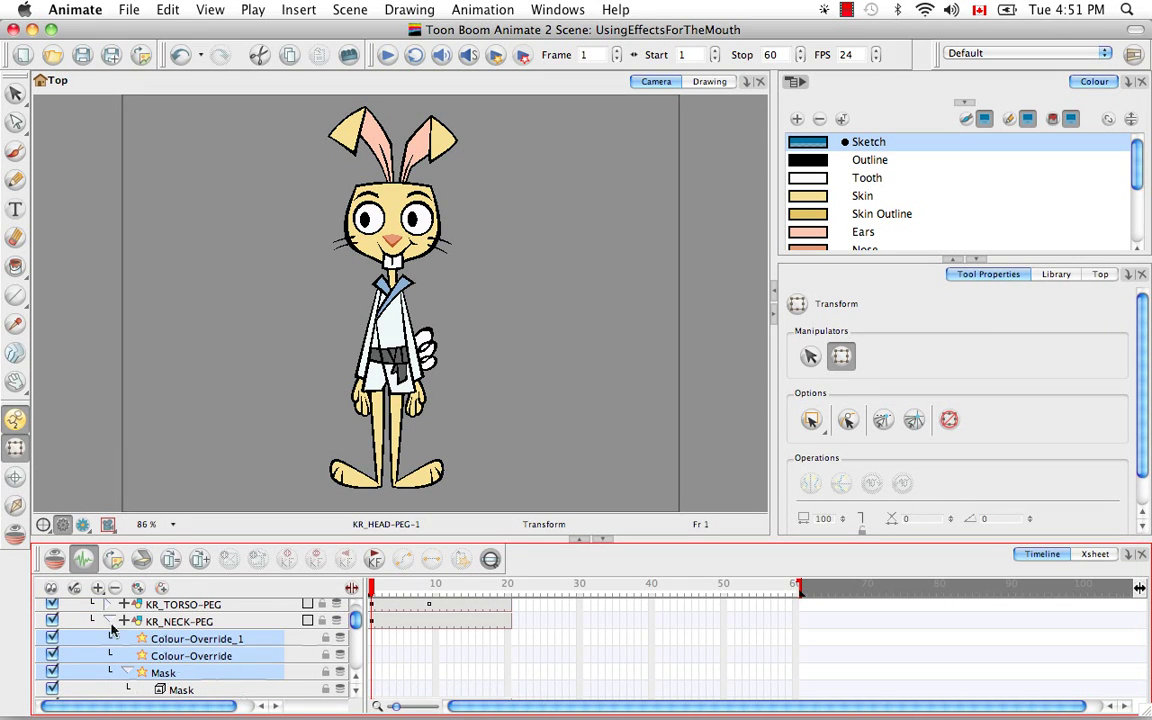
scroll(322, 632, down, 2)
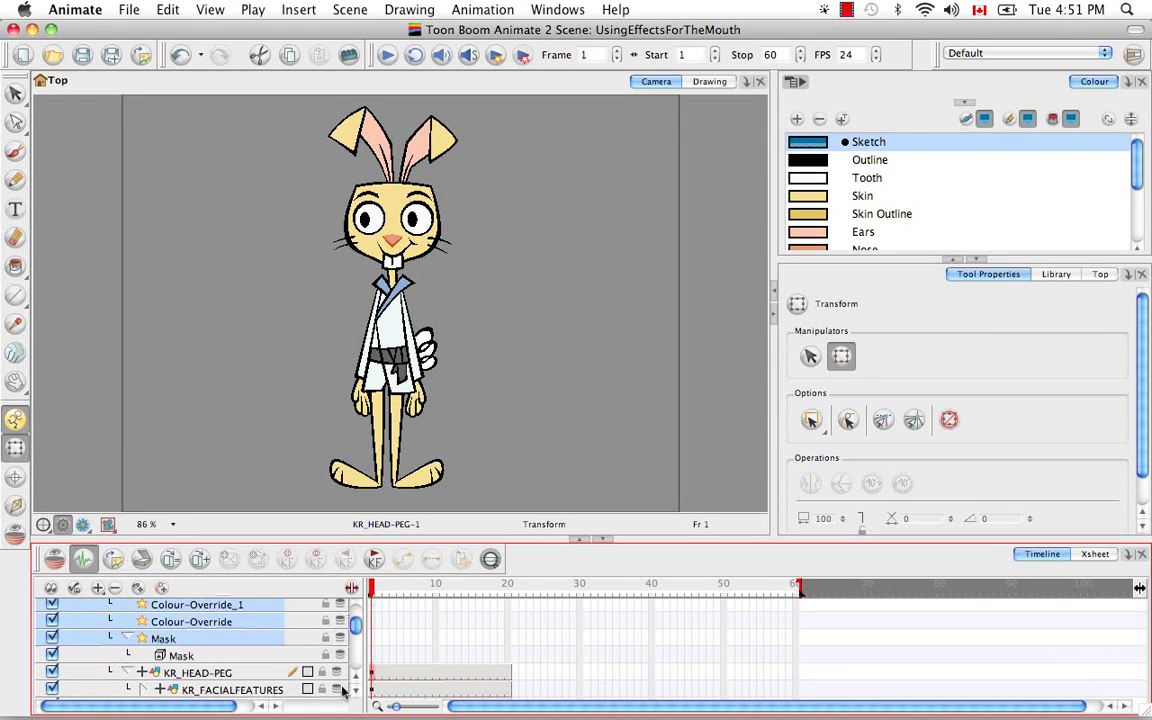
drag(200, 618, 222, 684)
scroll(237, 627, down, 2)
drag(237, 627, 243, 668)
click(356, 693)
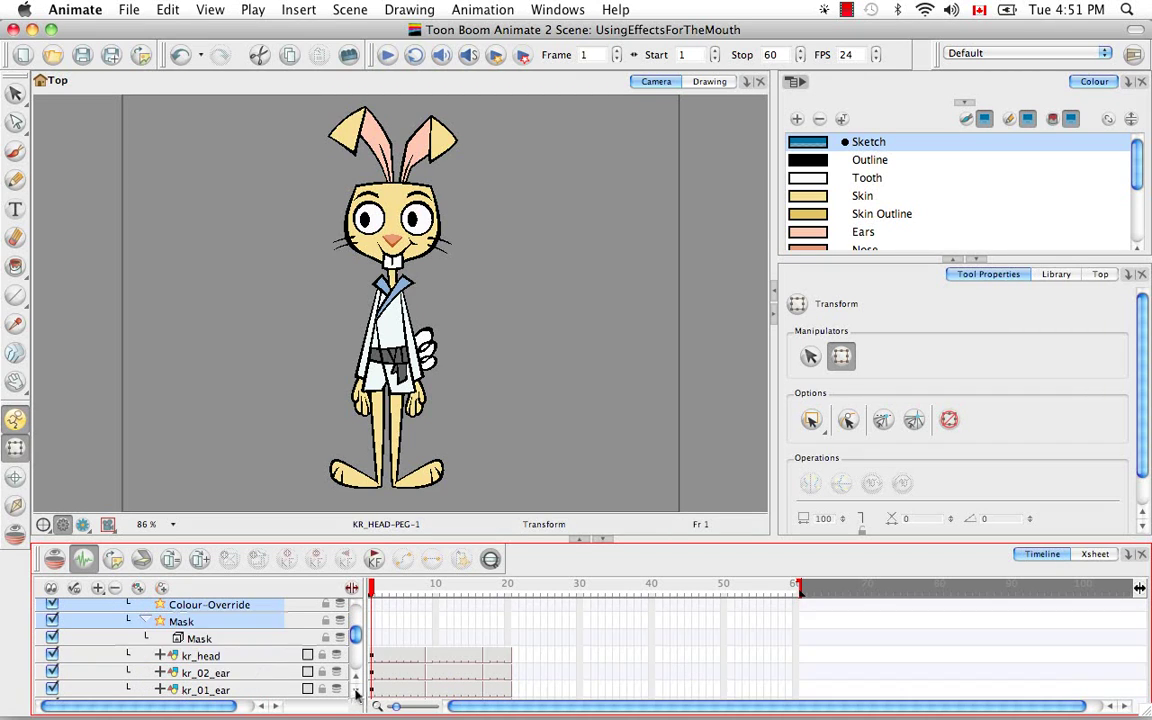
scroll(322, 617, up, 4)
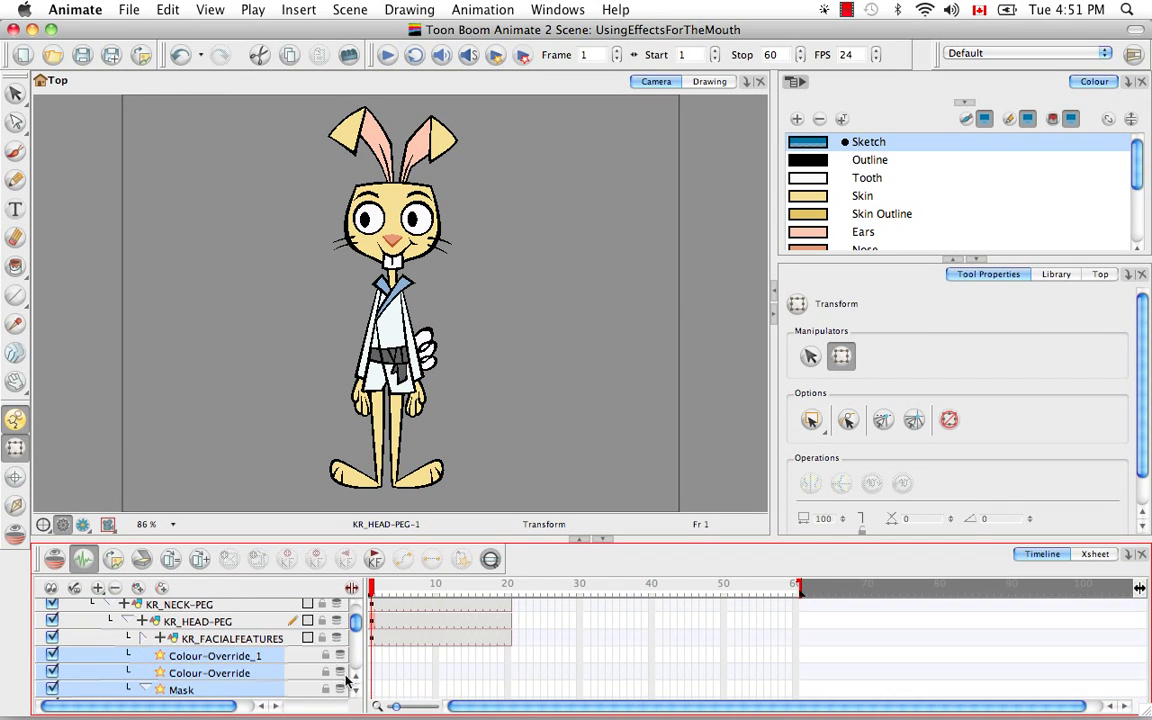
Expand KR_FACIALFEATURES and select kr_mouth at the profile pose, frame 18
click(145, 637)
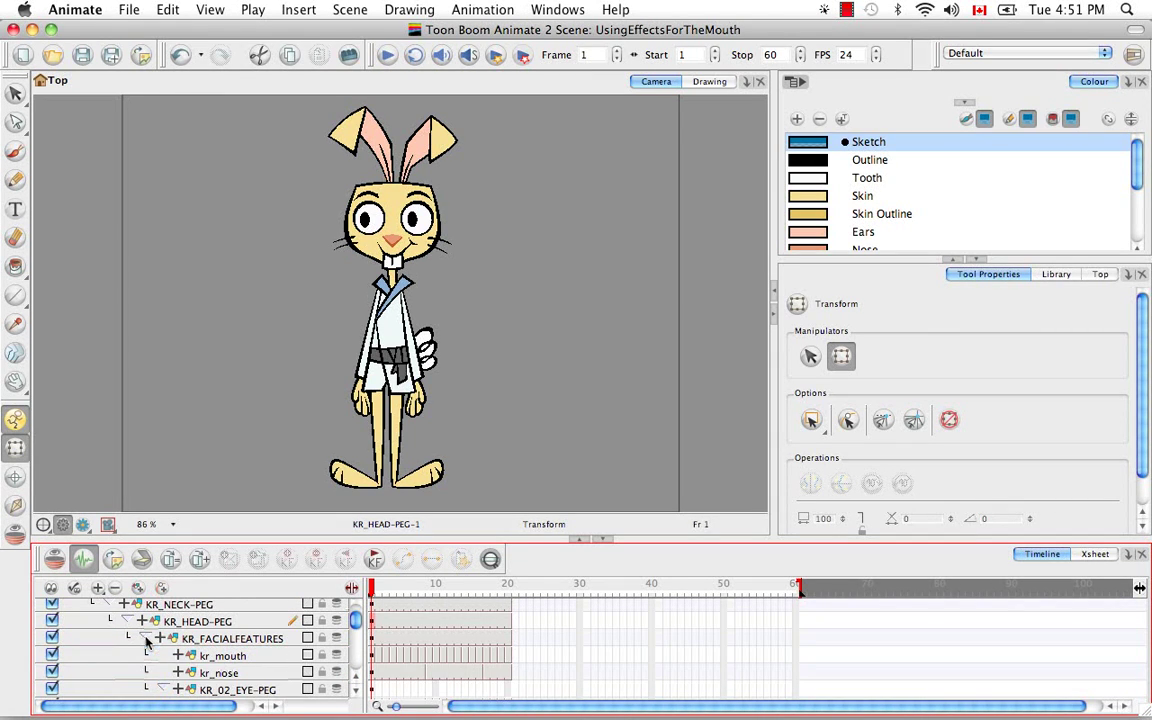
click(220, 656)
drag(395, 590, 493, 594)
Clone the kr_mouth layer to create kr_mouth_1 directly below it
click(442, 303)
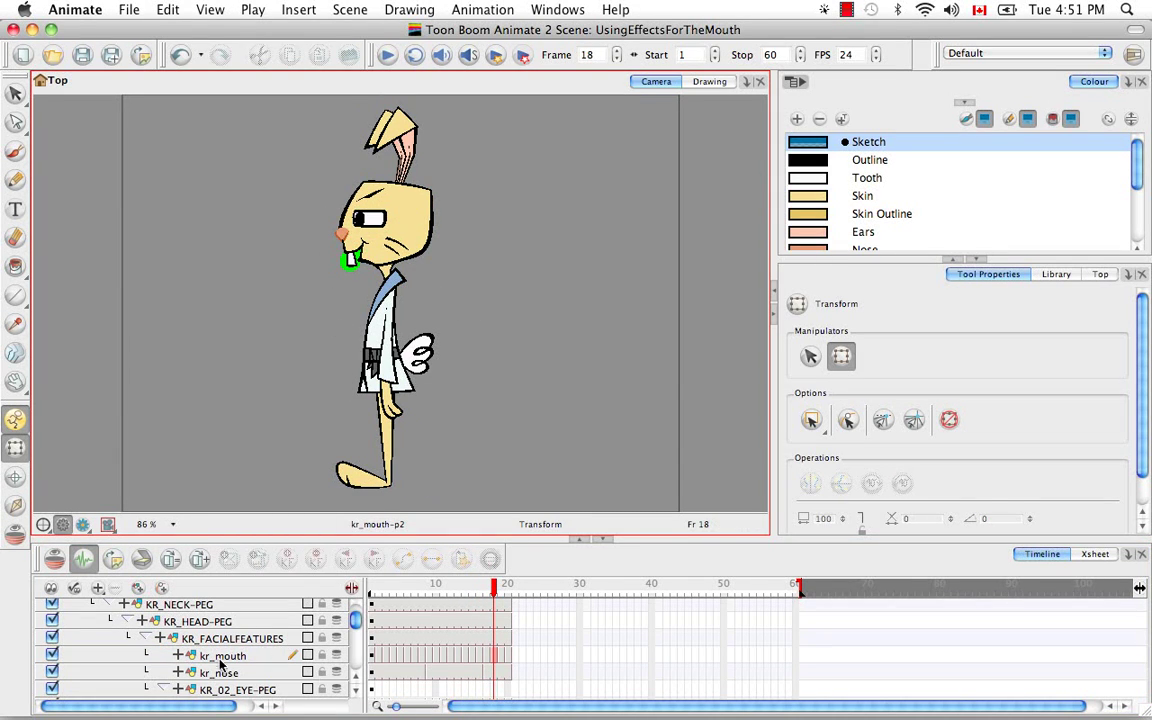
click(356, 690)
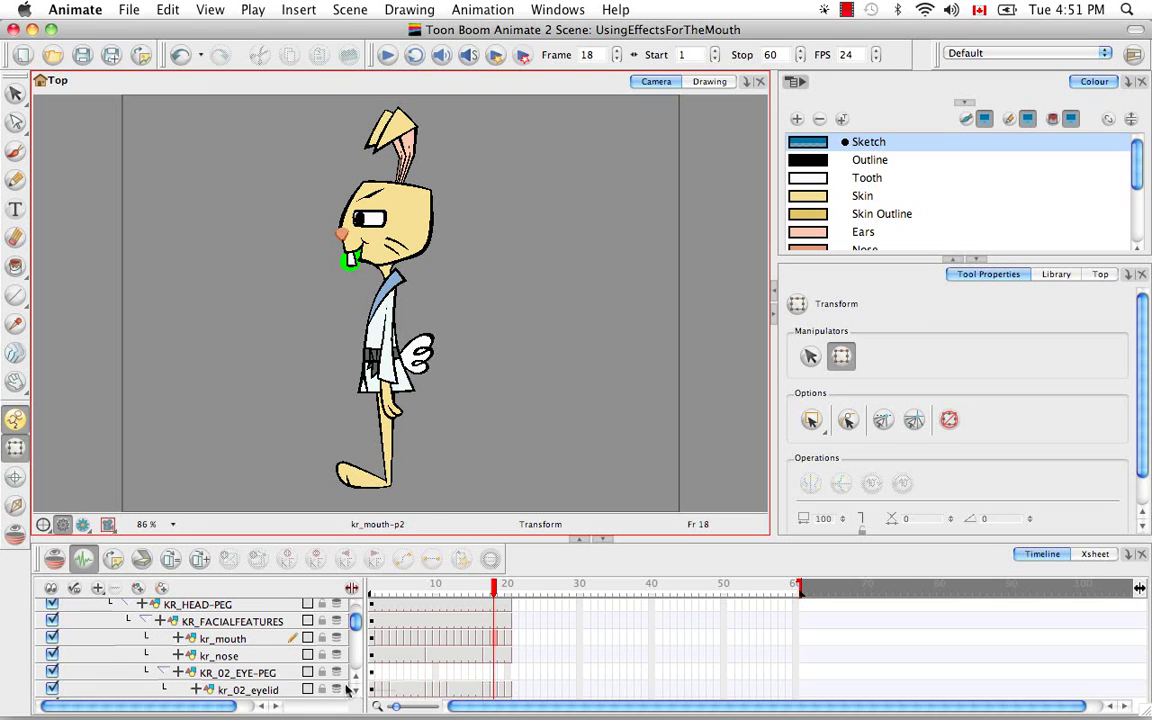
click(222, 639)
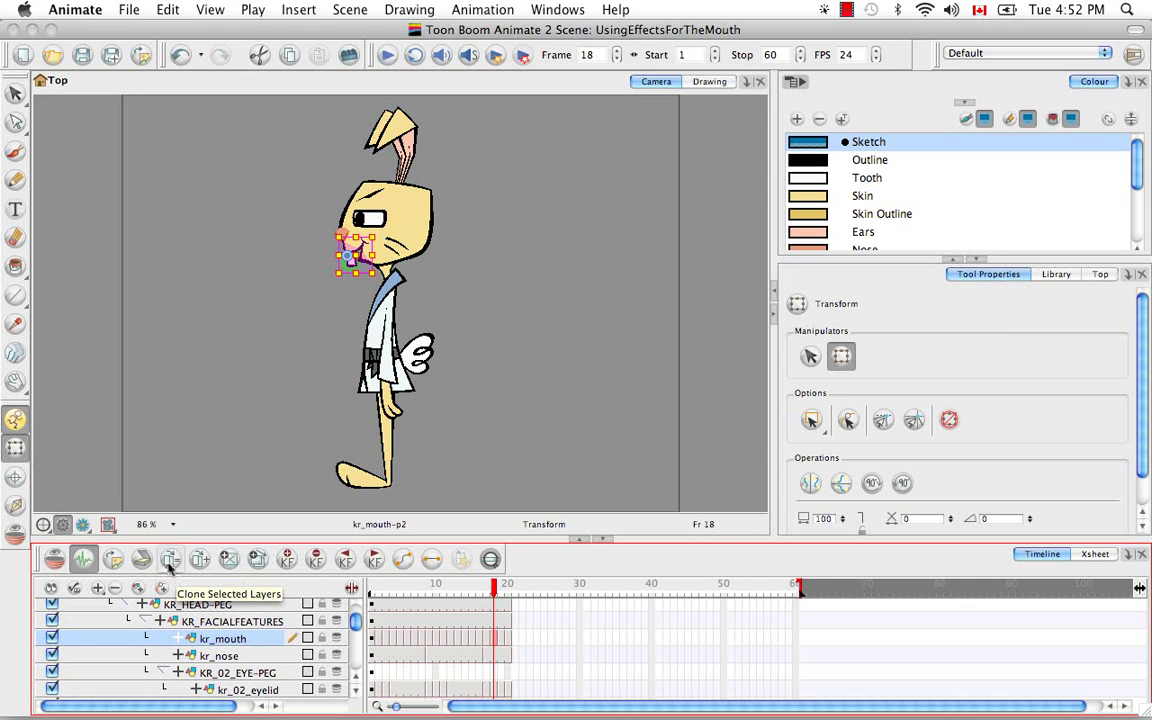
click(170, 560)
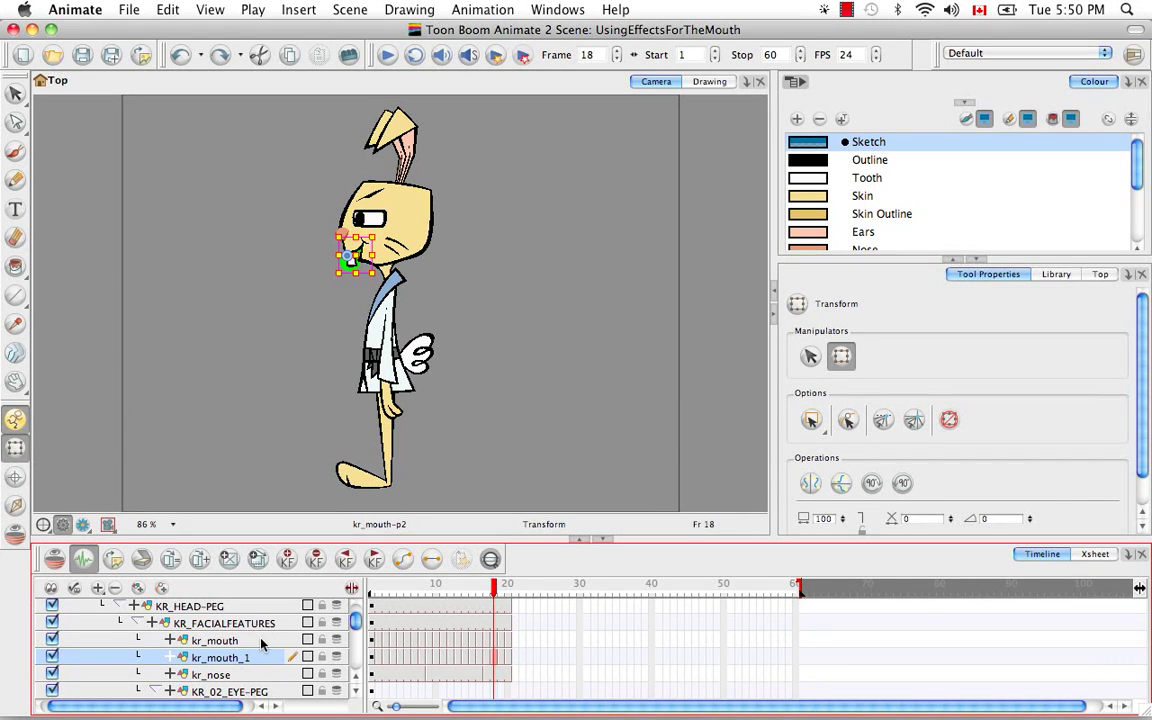
Share kr_mouth's animation functions with its clone kr_mouth_1 via the layer options
click(261, 641)
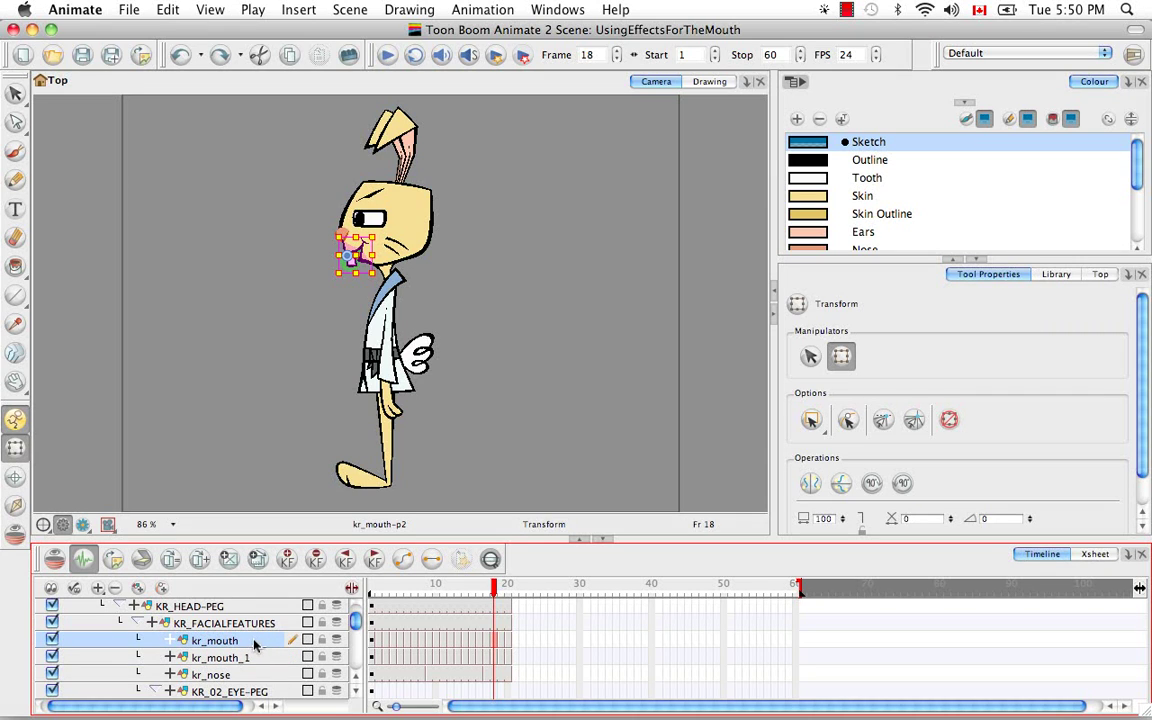
right_click(255, 645)
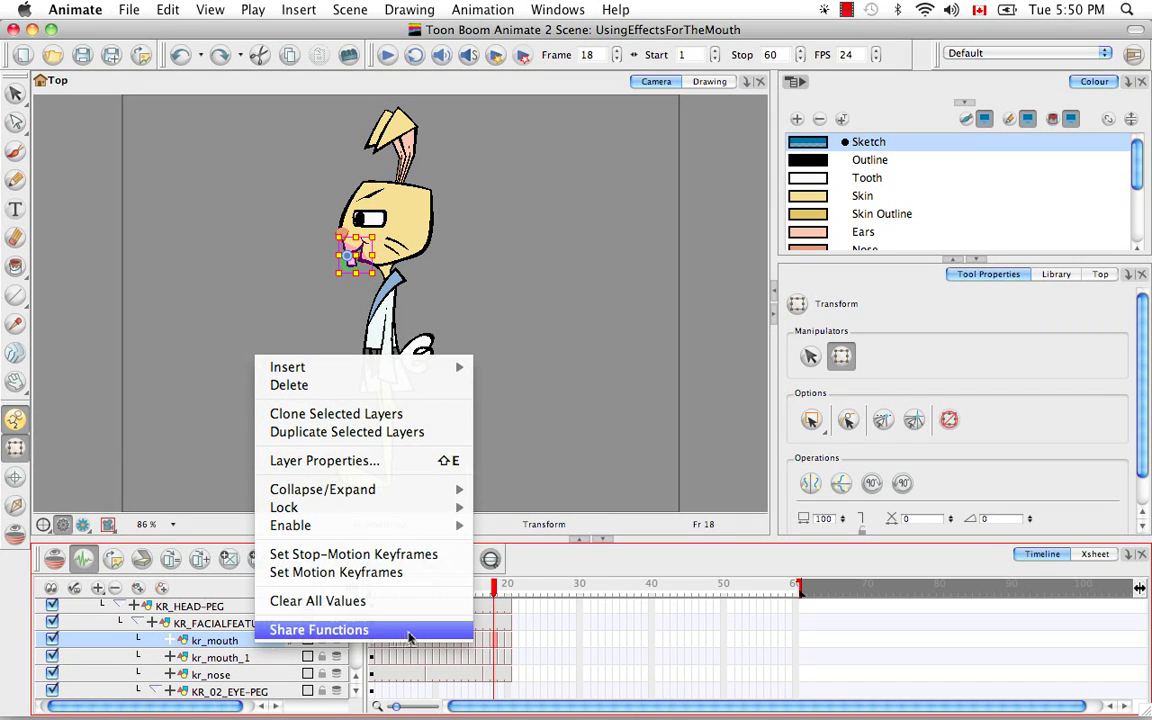
click(404, 636)
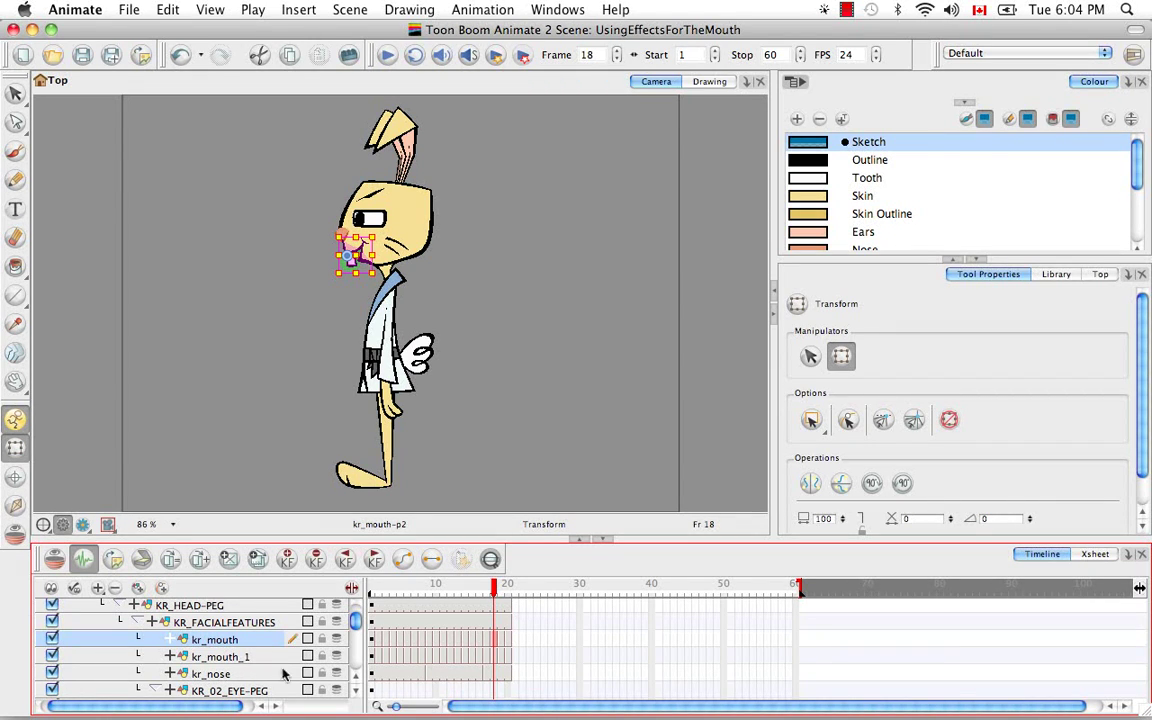
Expand kr_mouth_1 and connect its Pos x to kr_mouth_Pos_x
click(351, 588)
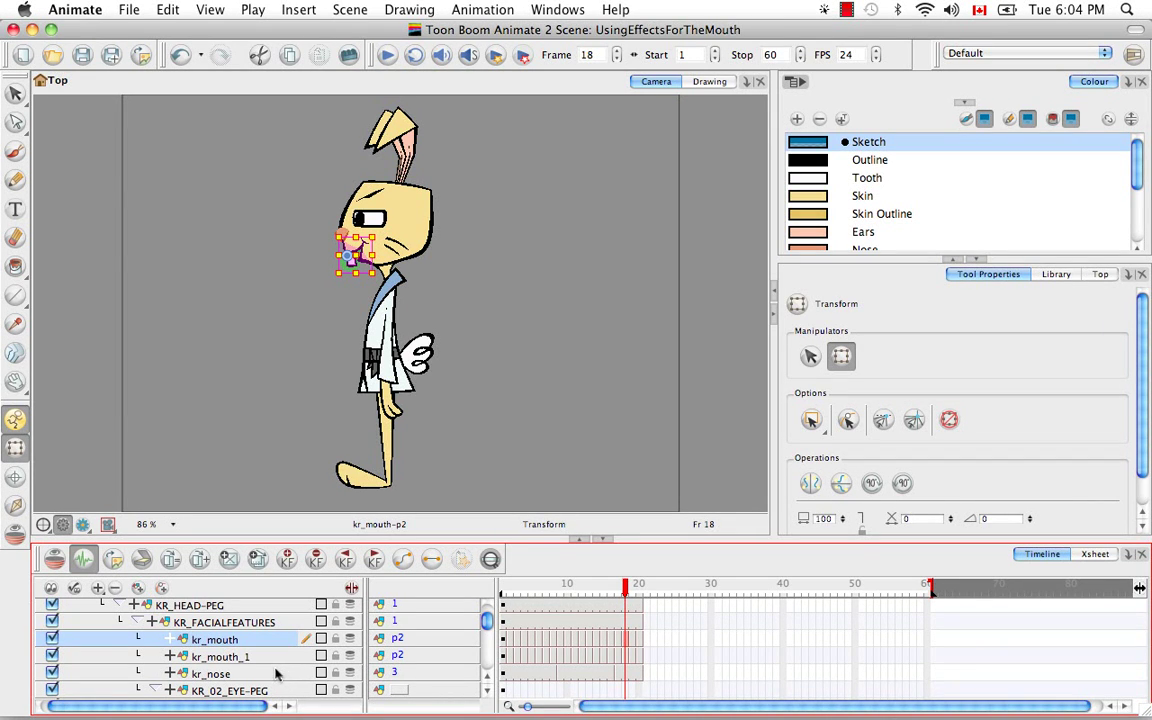
click(169, 656)
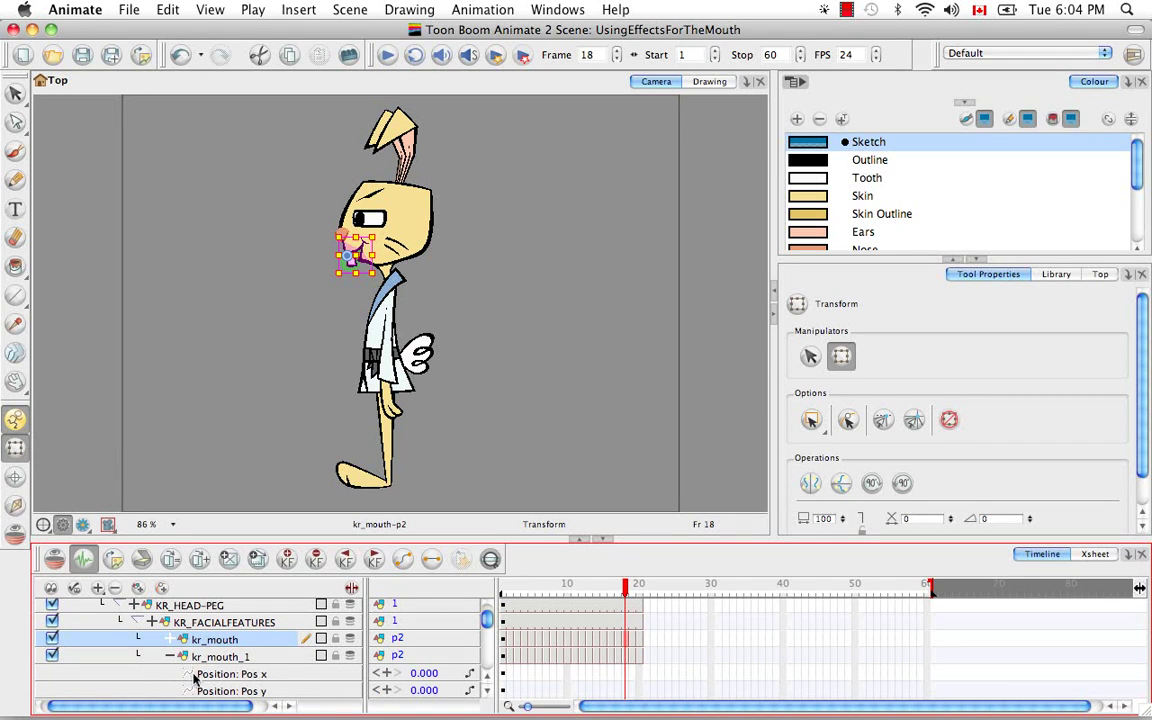
click(487, 692)
click(487, 692)
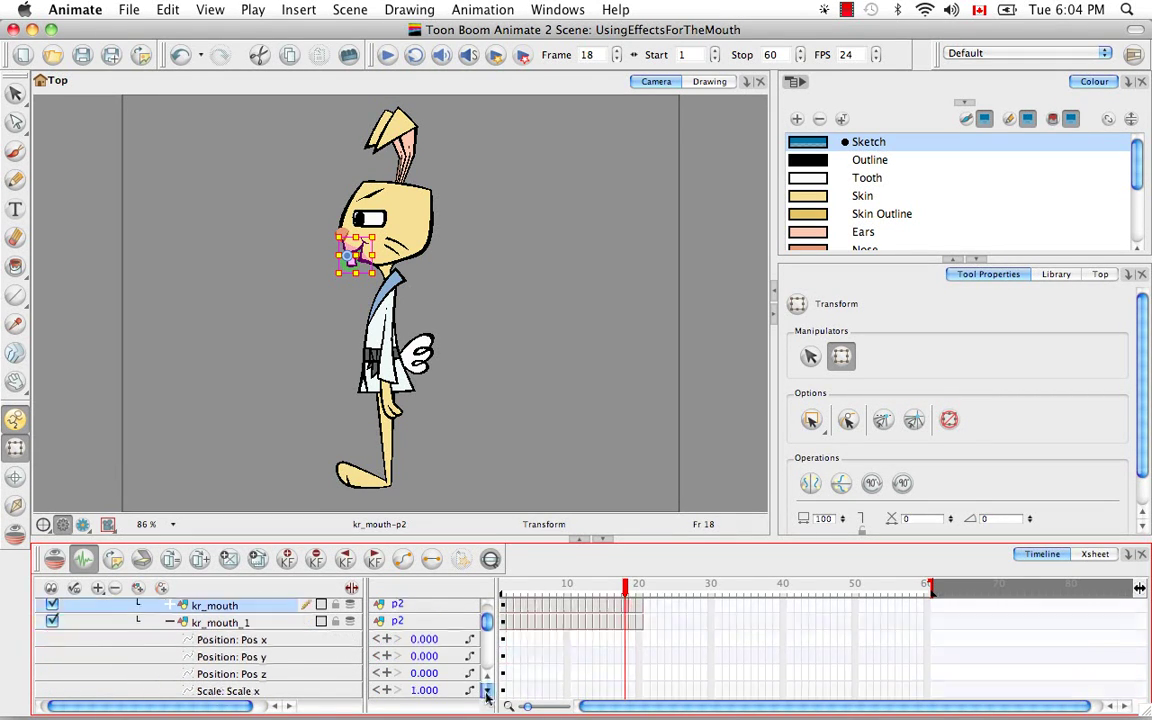
click(469, 640)
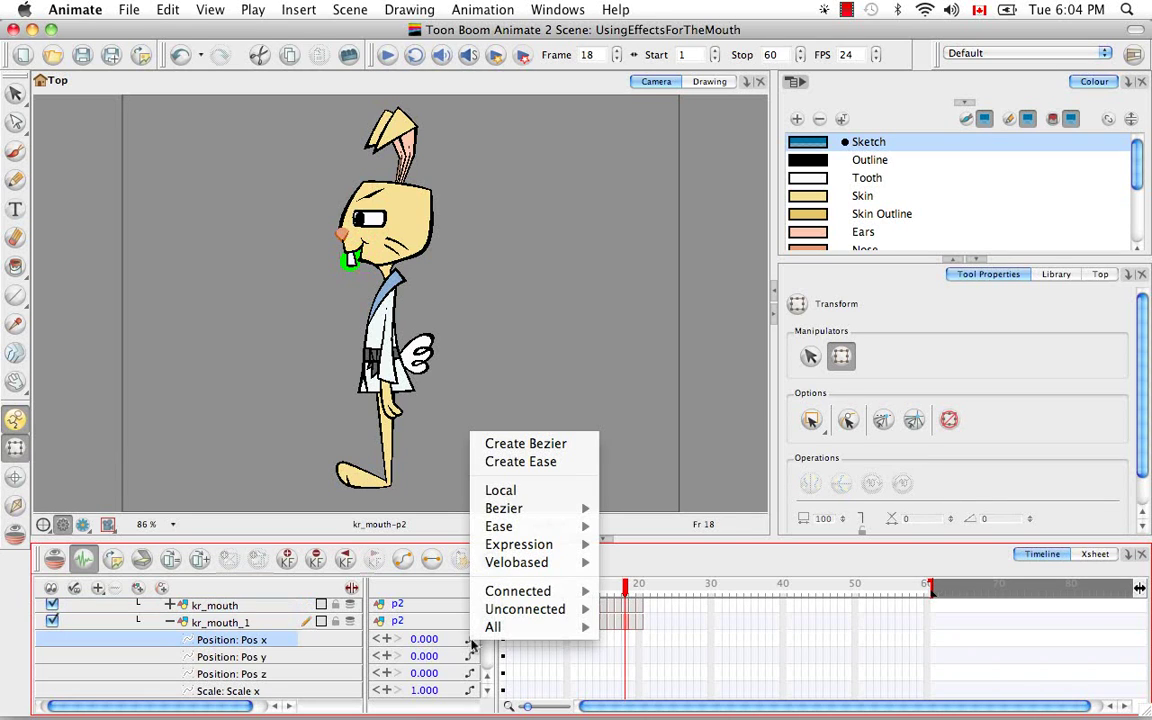
mouse_move(508, 594)
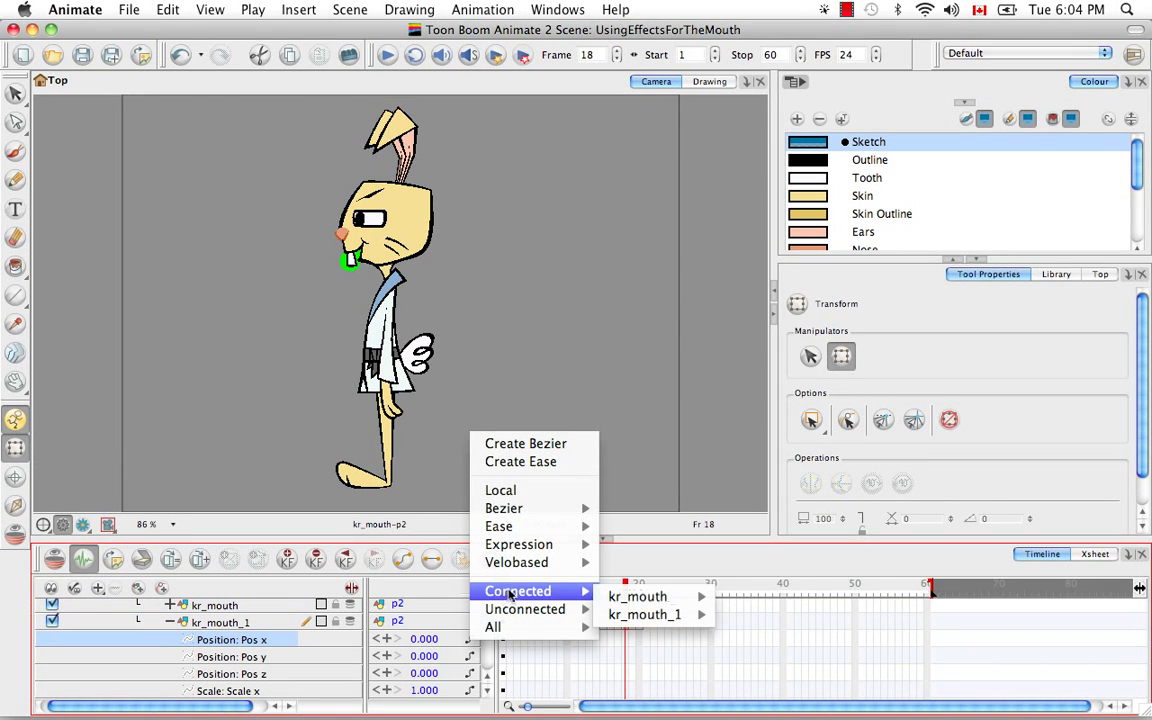
mouse_move(651, 603)
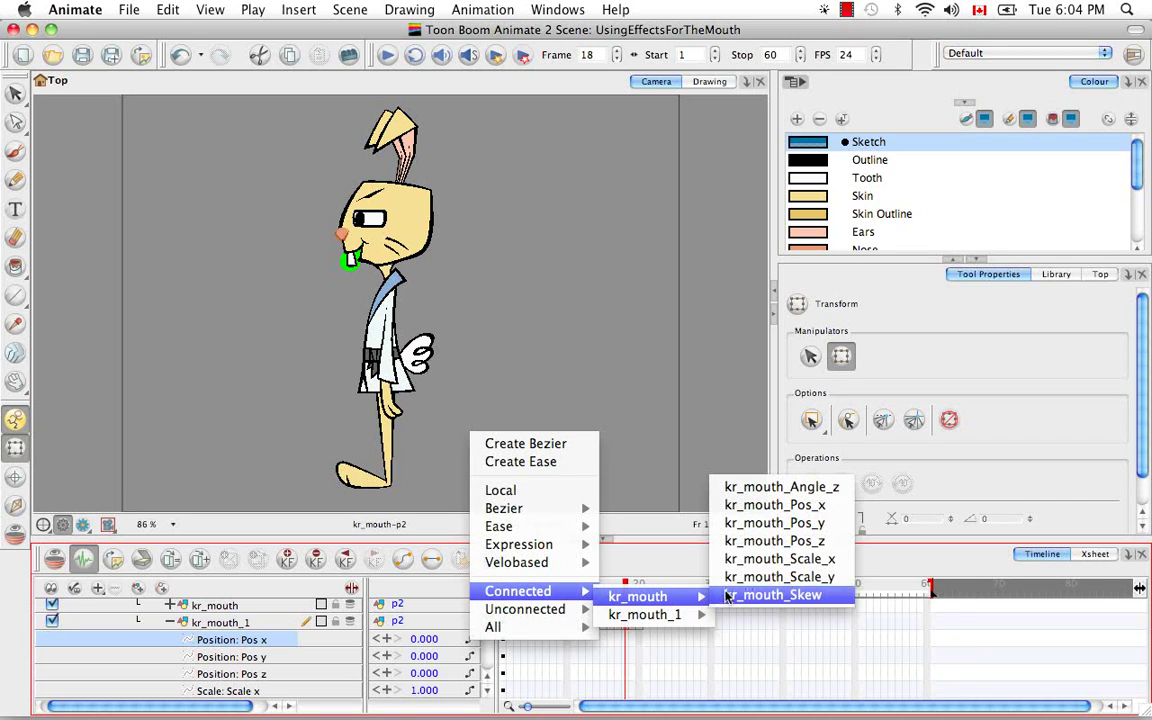
click(787, 506)
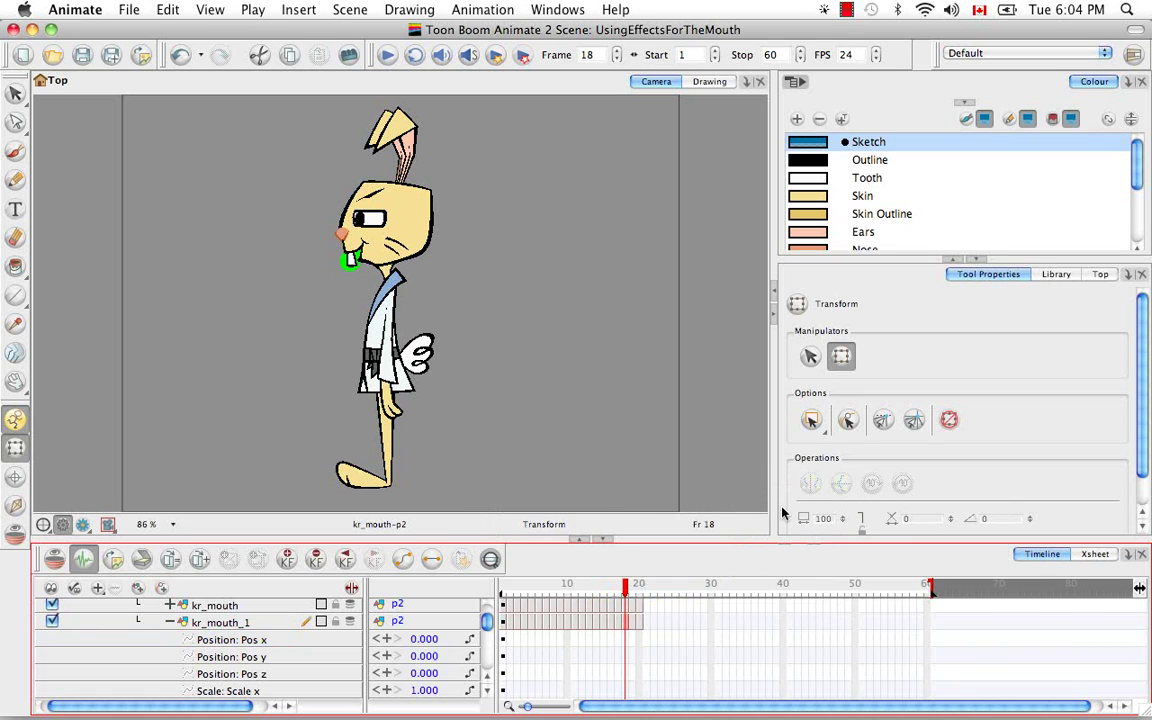
click(216, 625)
In kr_mouth_1's layer properties, connect Position y and z to kr_mouth_Pos_y and kr_mouth_Pos_z
double_click(220, 624)
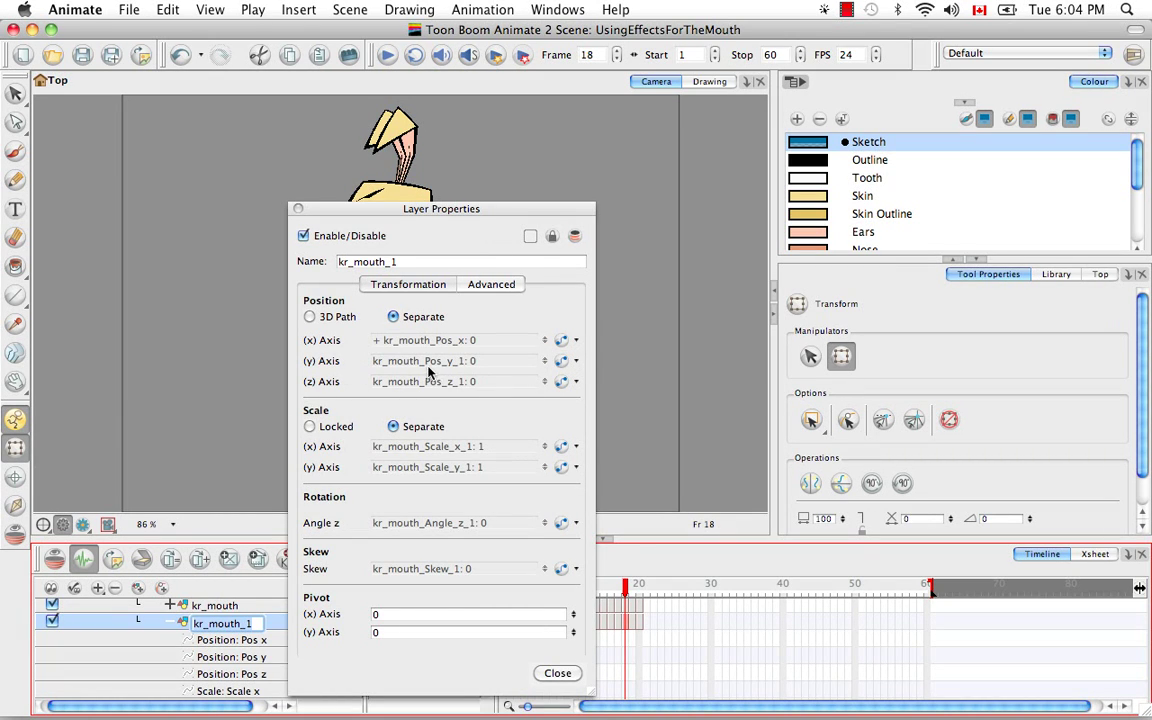
click(576, 362)
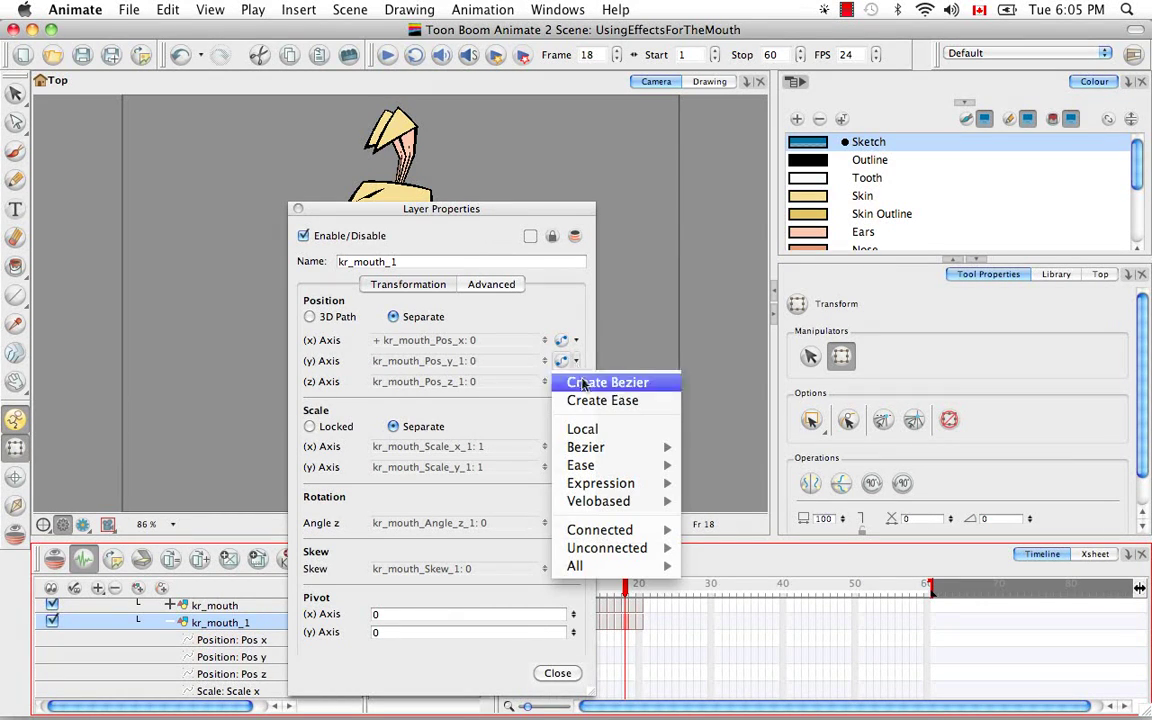
mouse_move(639, 536)
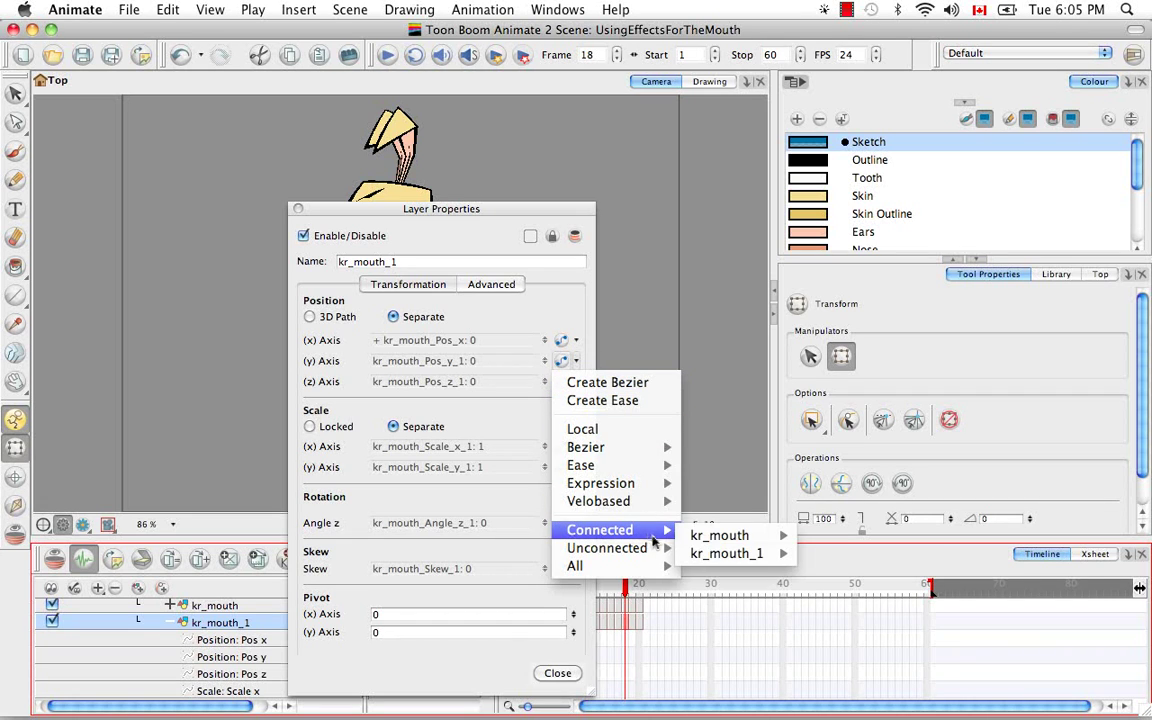
mouse_move(720, 537)
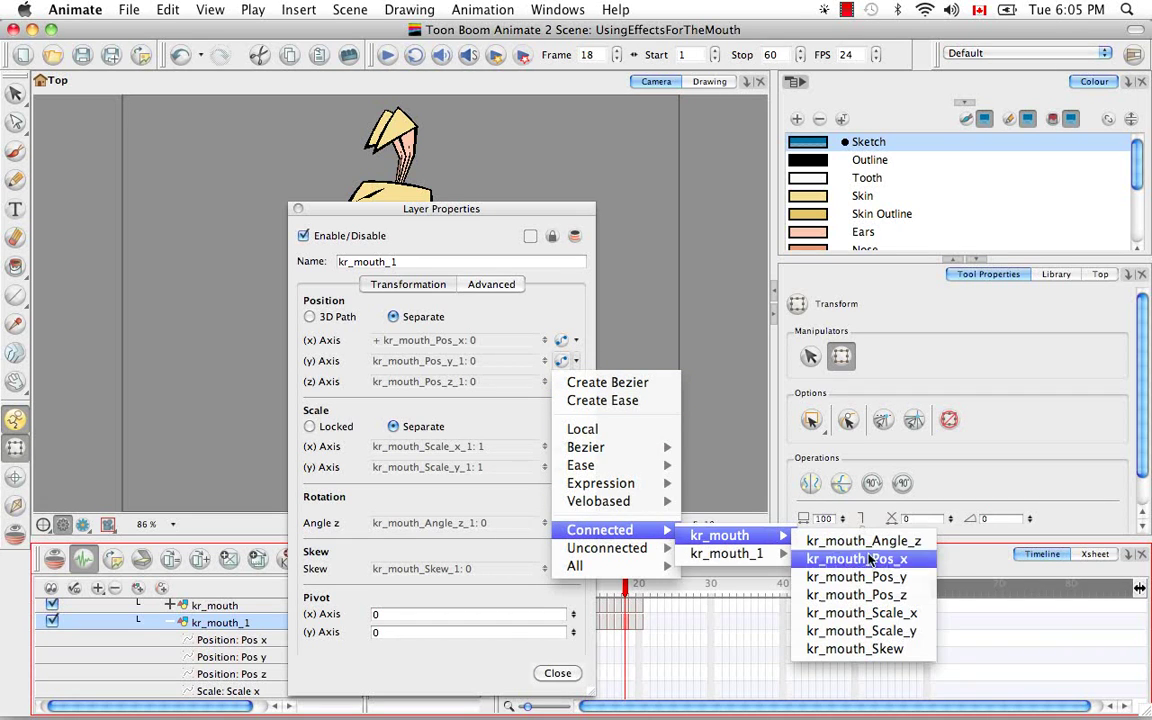
click(911, 584)
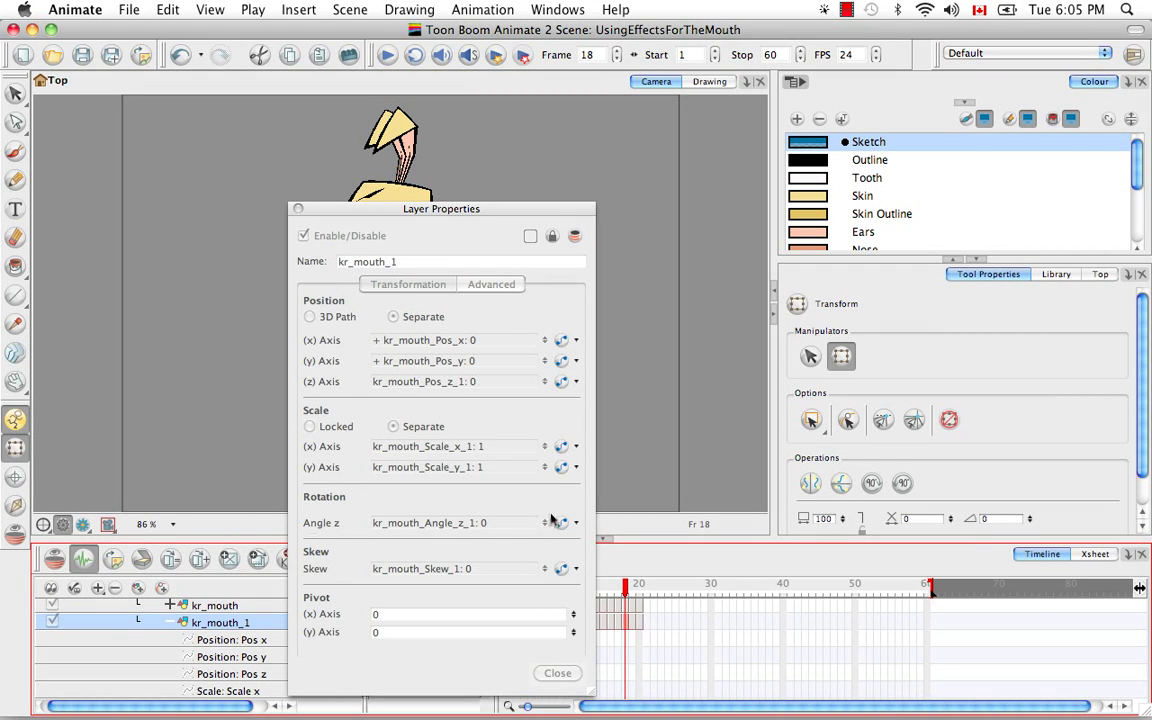
click(576, 382)
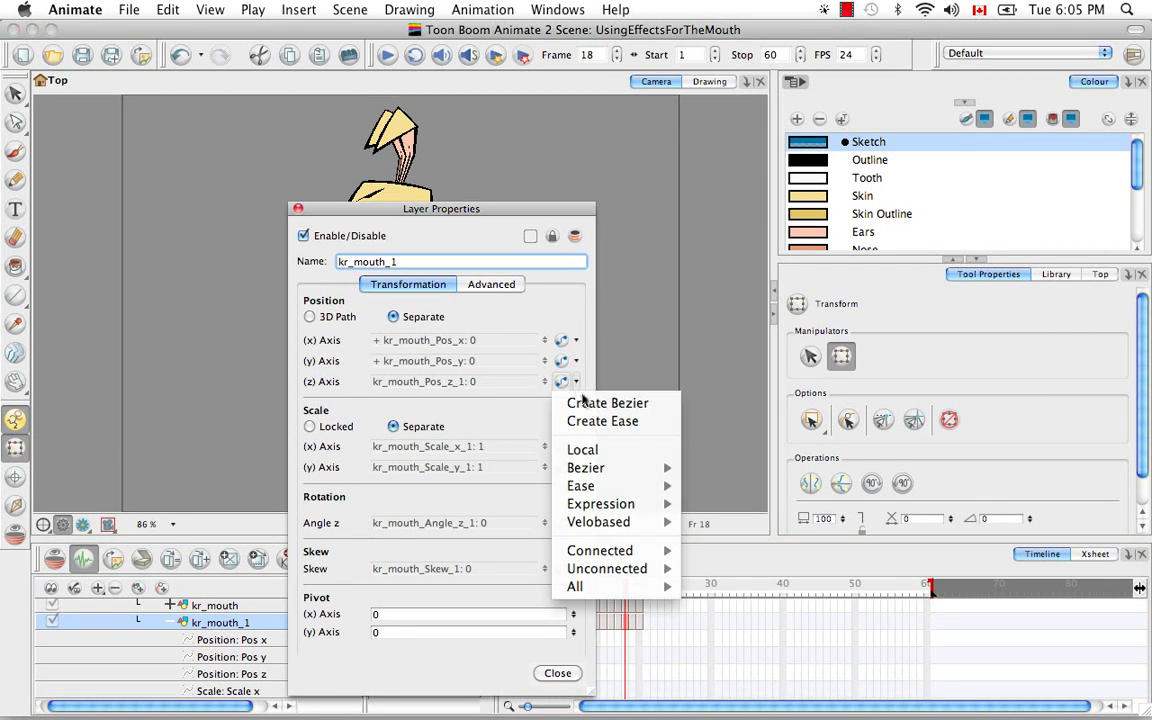
mouse_move(590, 550)
mouse_move(727, 561)
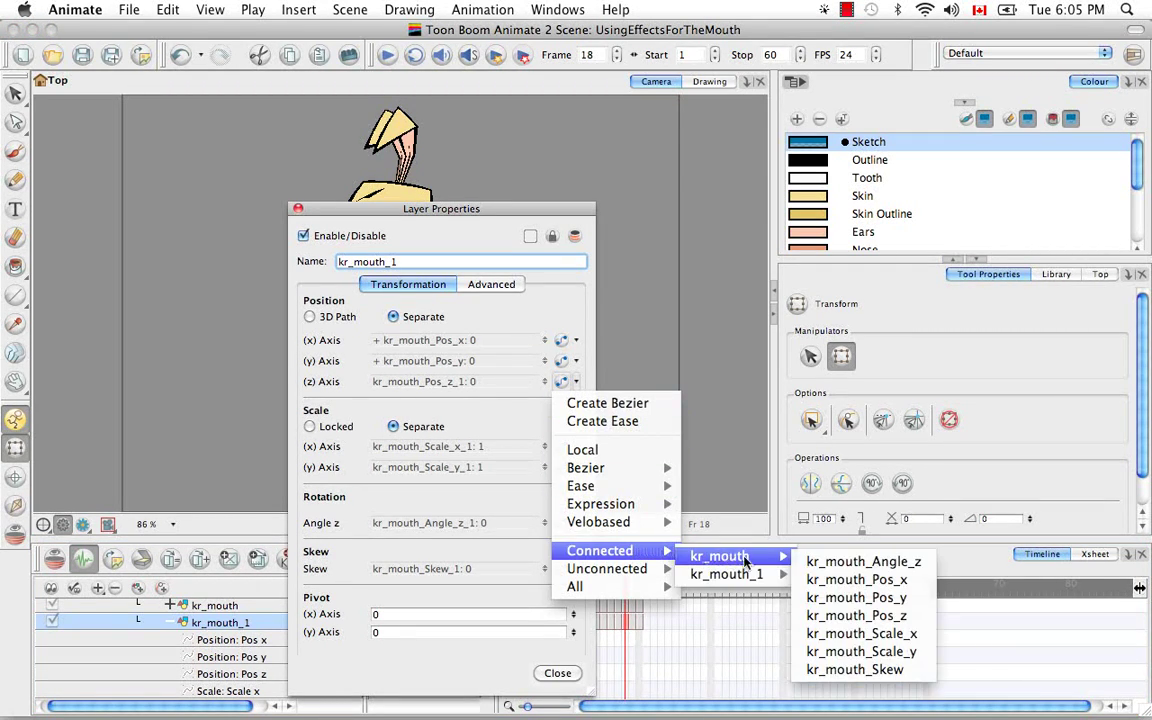
click(856, 615)
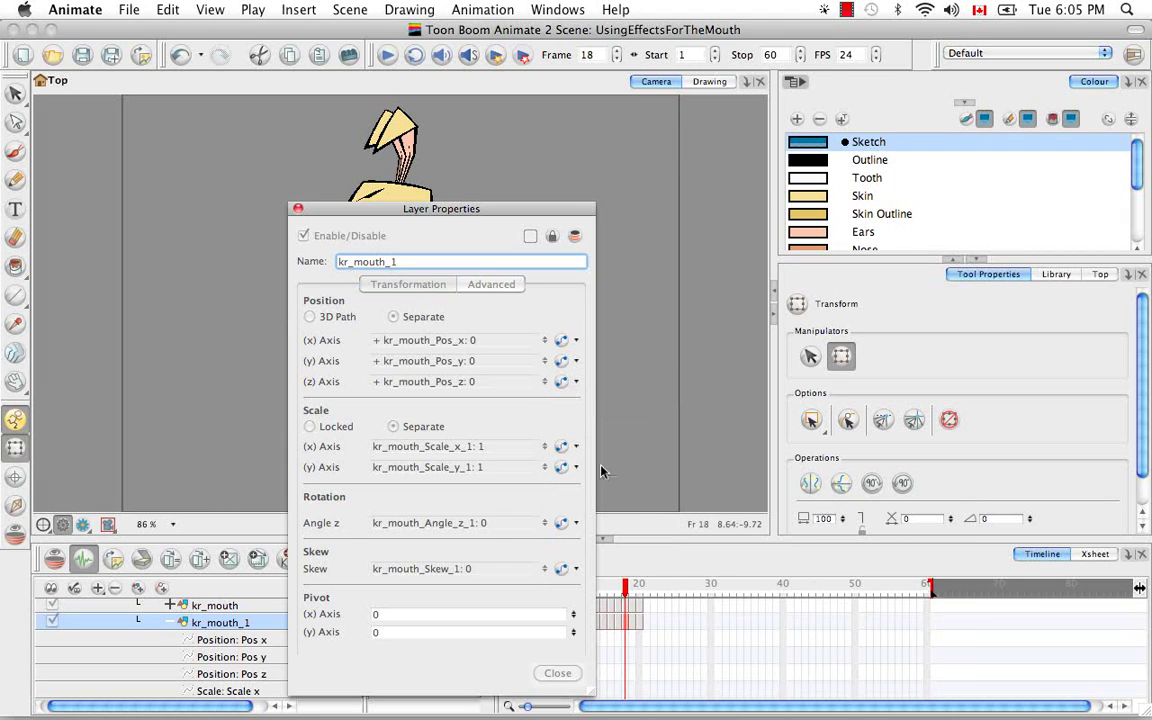
Connect Scale x and y to kr_mouth_Scale_x and kr_mouth_Scale_y
click(576, 446)
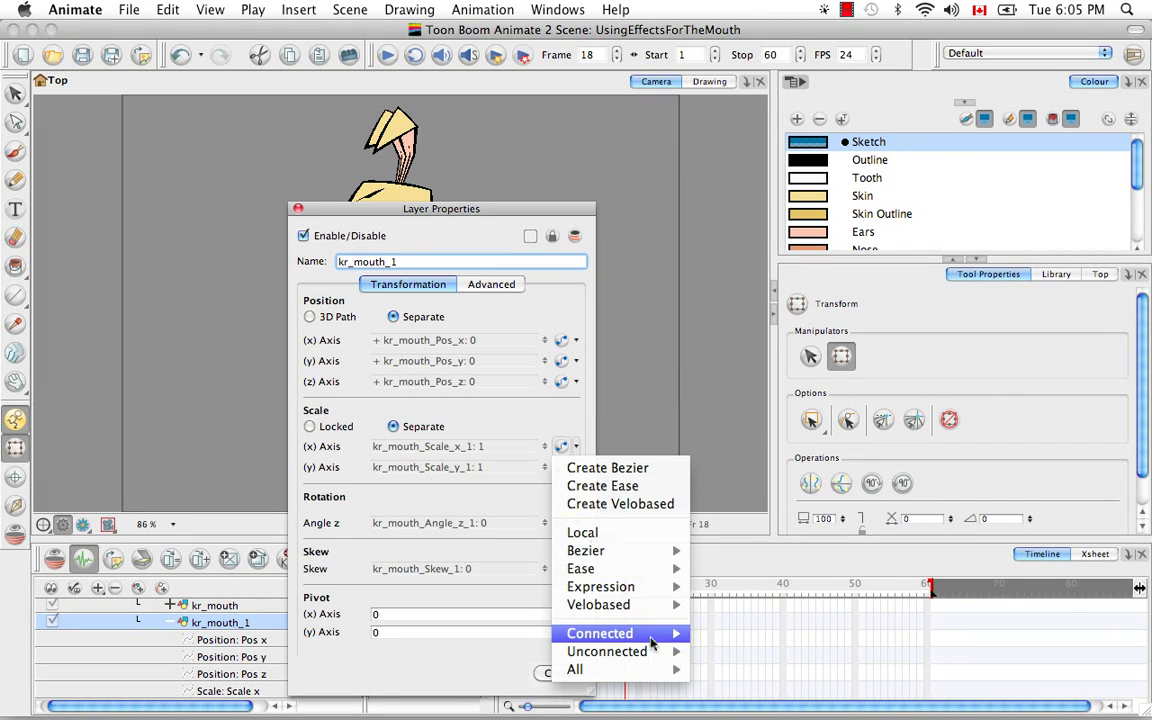
mouse_move(600, 633)
mouse_move(730, 642)
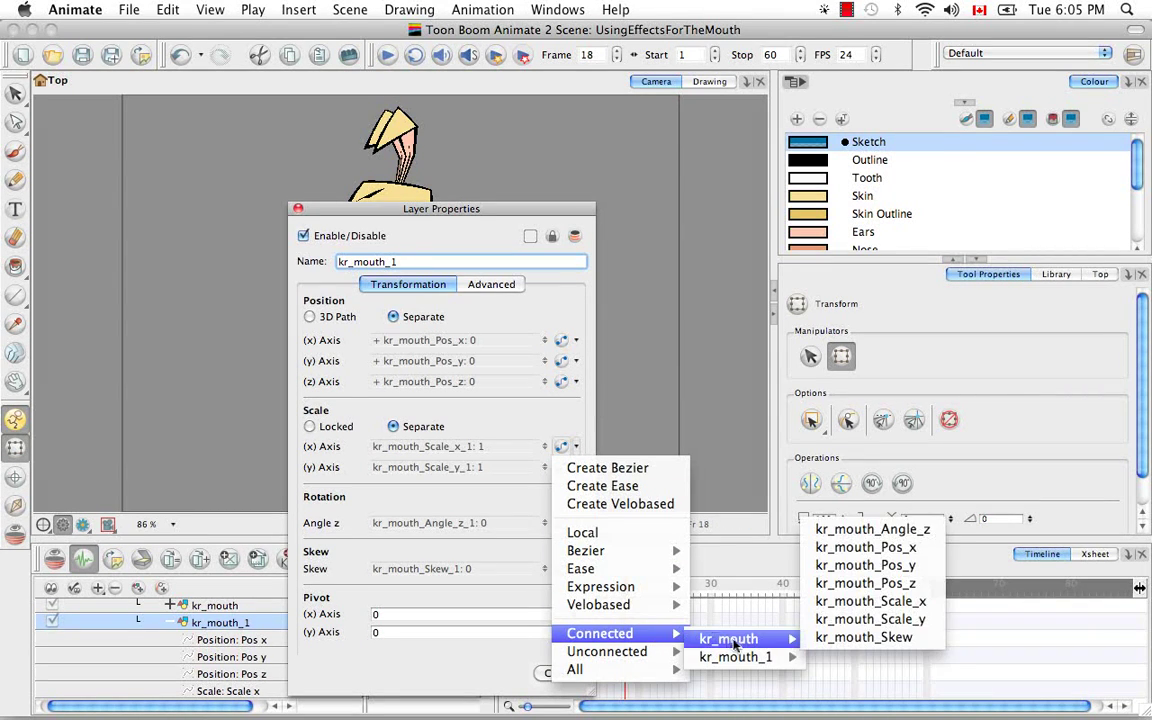
click(860, 601)
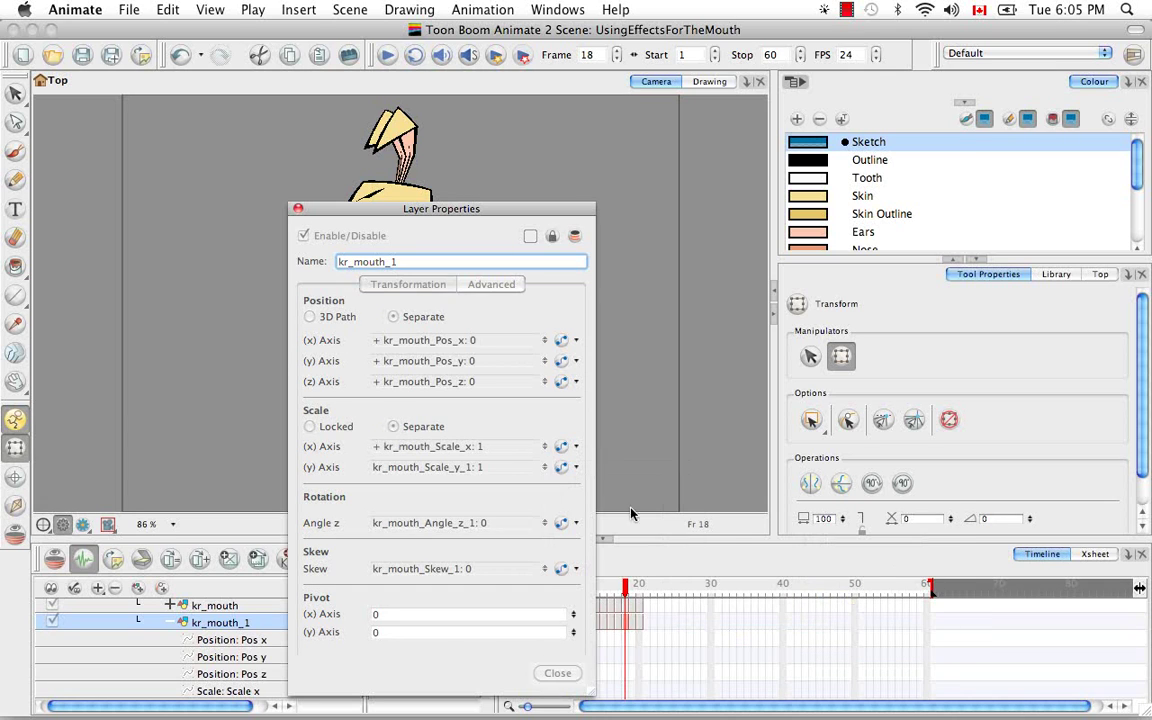
click(576, 467)
mouse_move(640, 656)
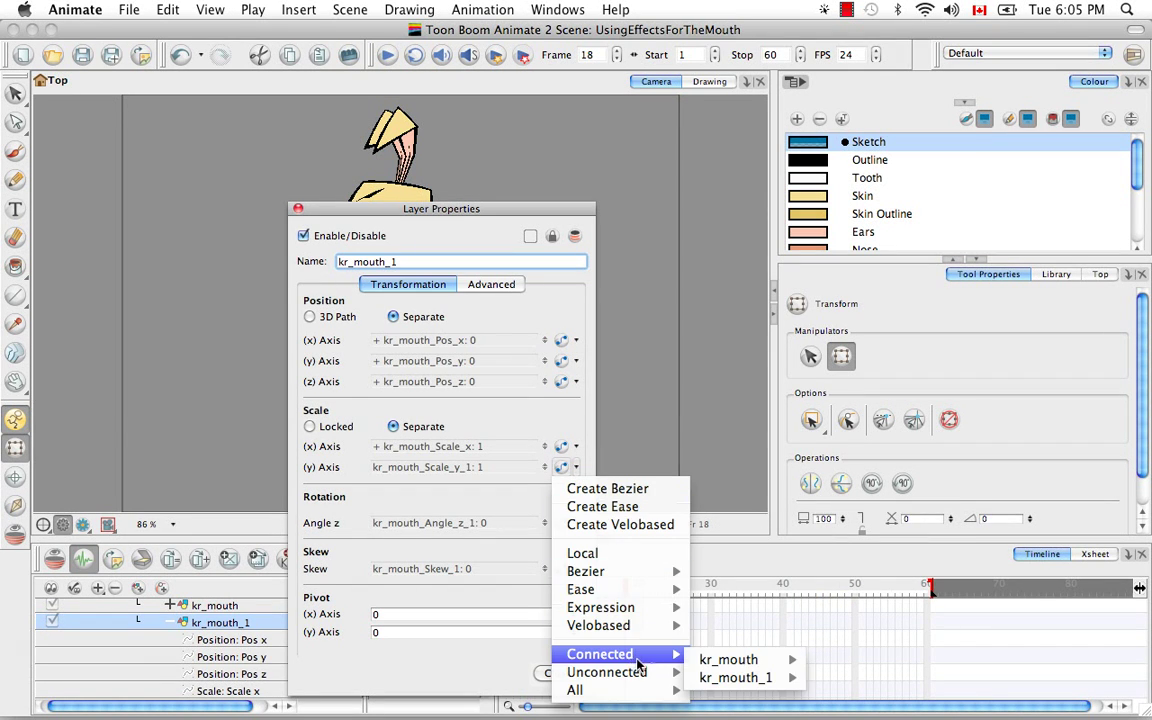
mouse_move(728, 660)
click(860, 641)
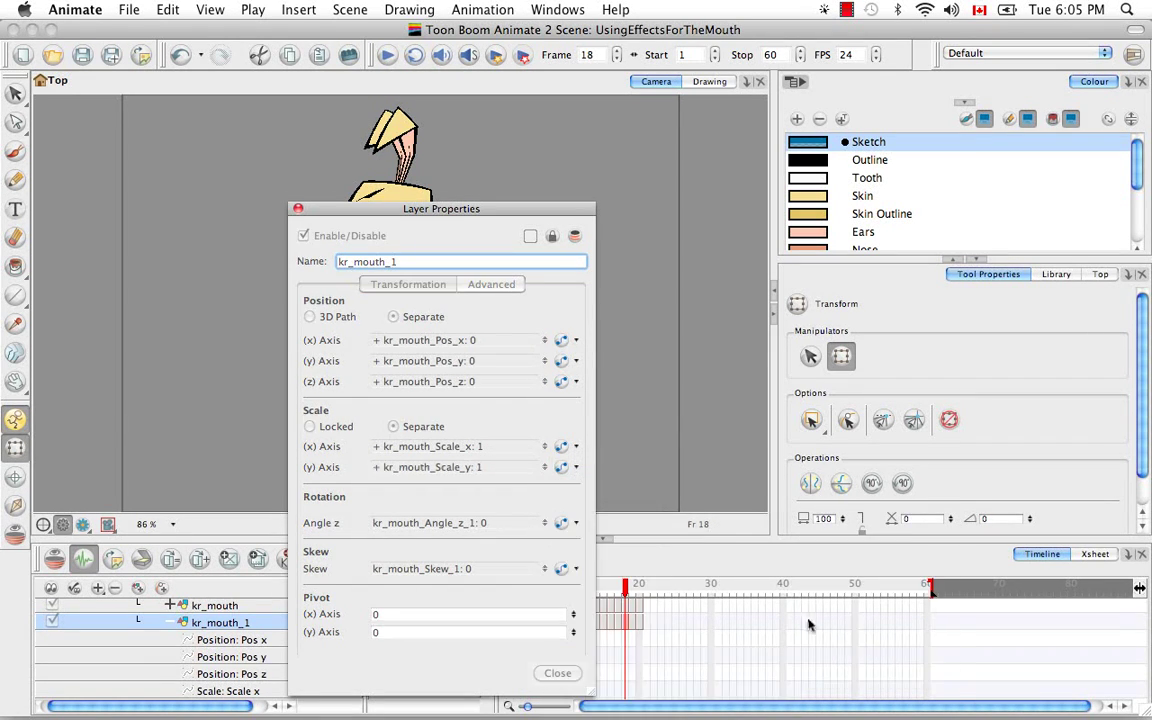
Connect Angle z to kr_mouth_Angle_z and Skew to kr_mouth_Skew
click(578, 528)
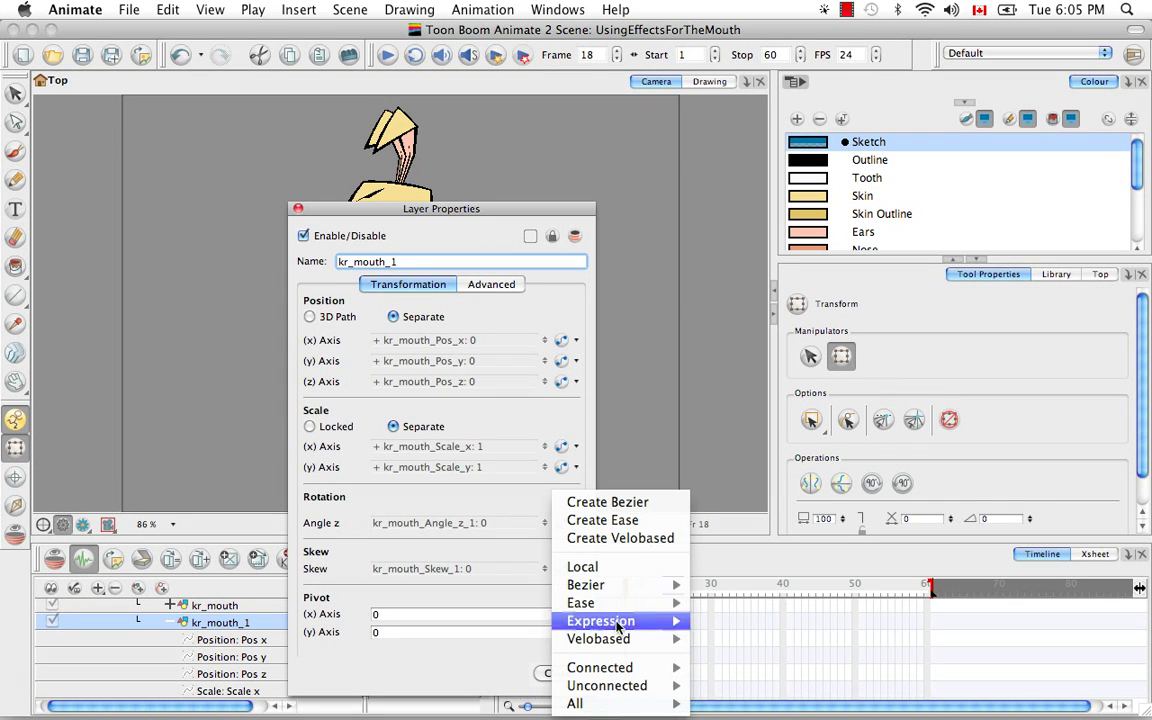
mouse_move(600, 667)
mouse_move(728, 672)
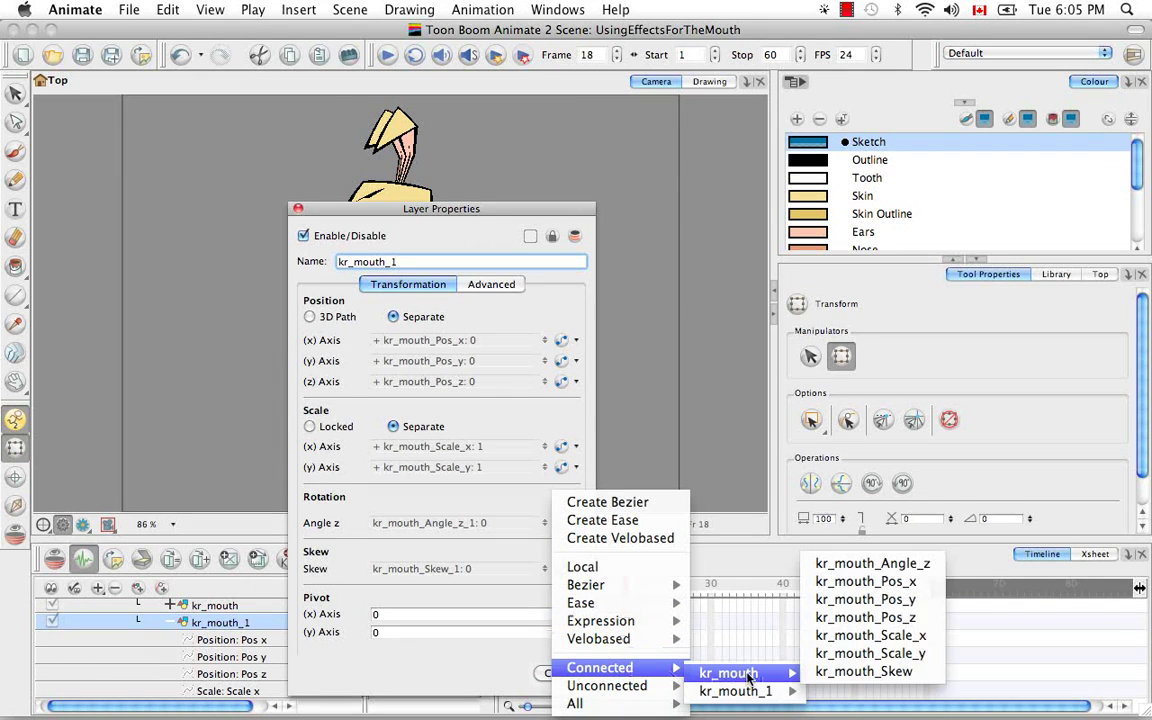
click(862, 563)
click(577, 568)
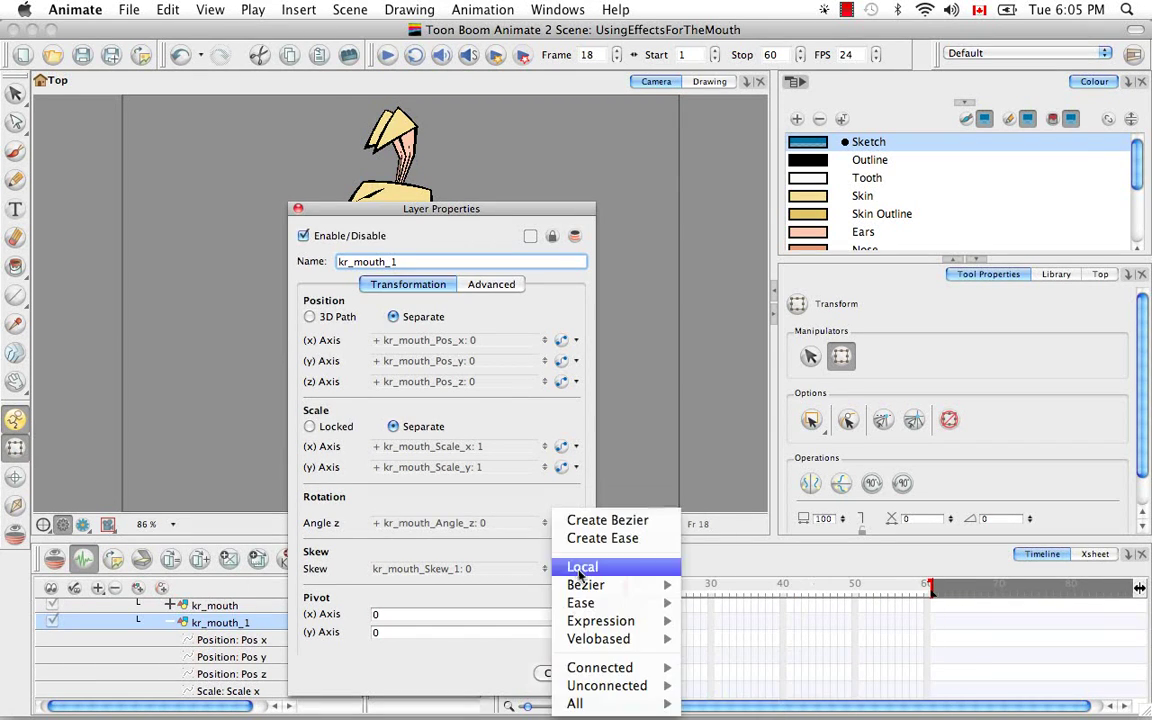
mouse_move(620, 667)
mouse_move(748, 677)
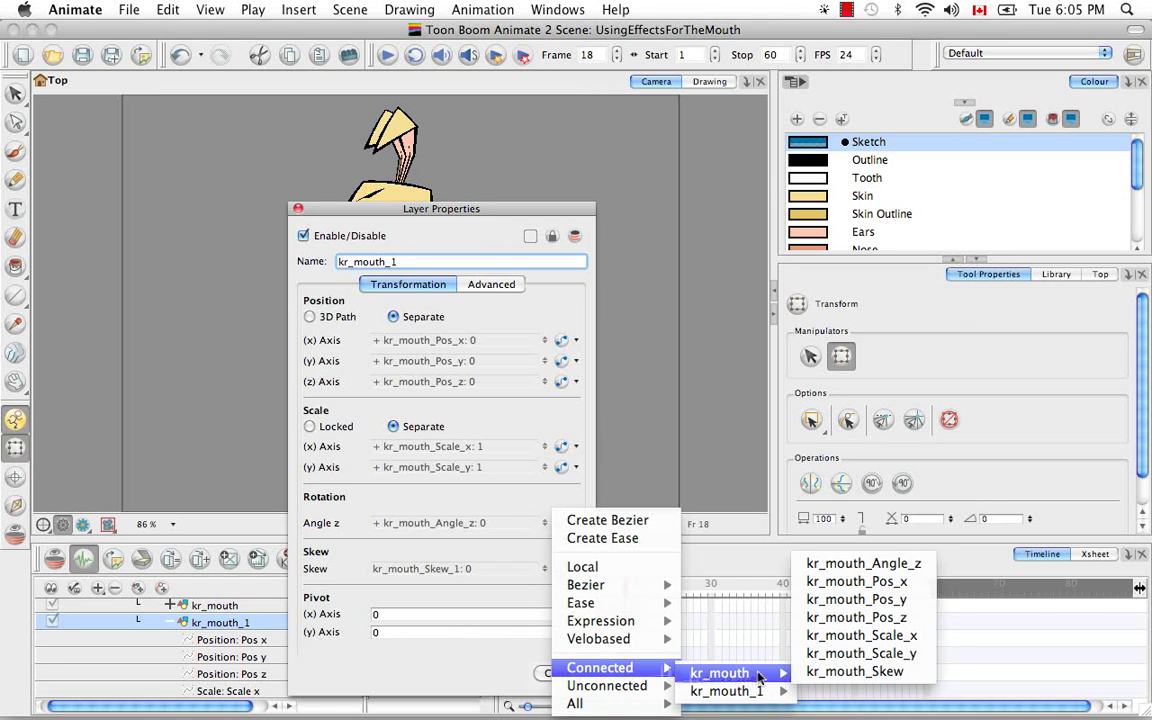
click(830, 672)
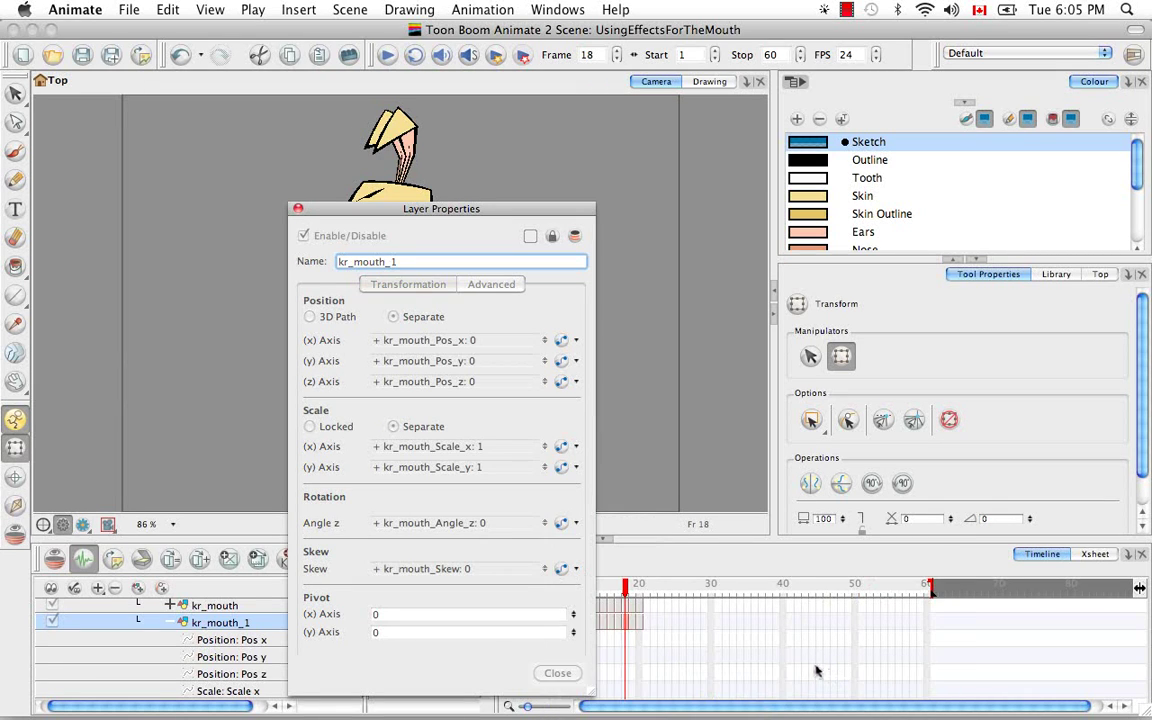
Close kr_mouth_1's layer properties and collapse its function channels
click(555, 675)
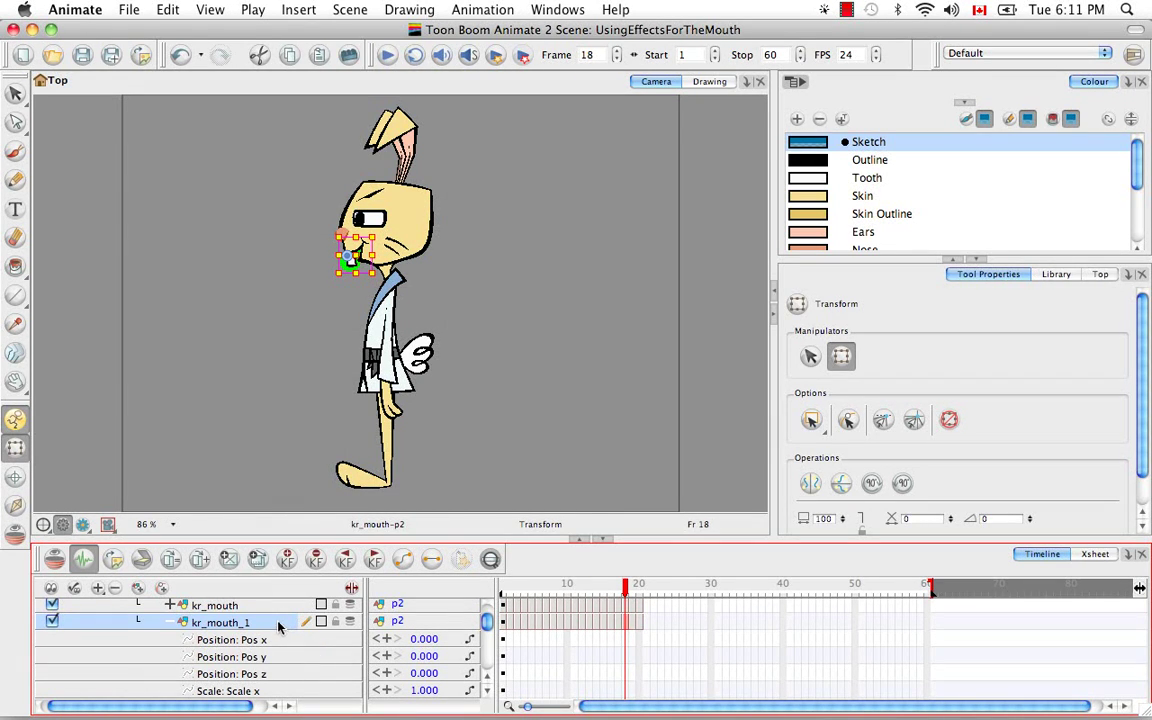
click(170, 623)
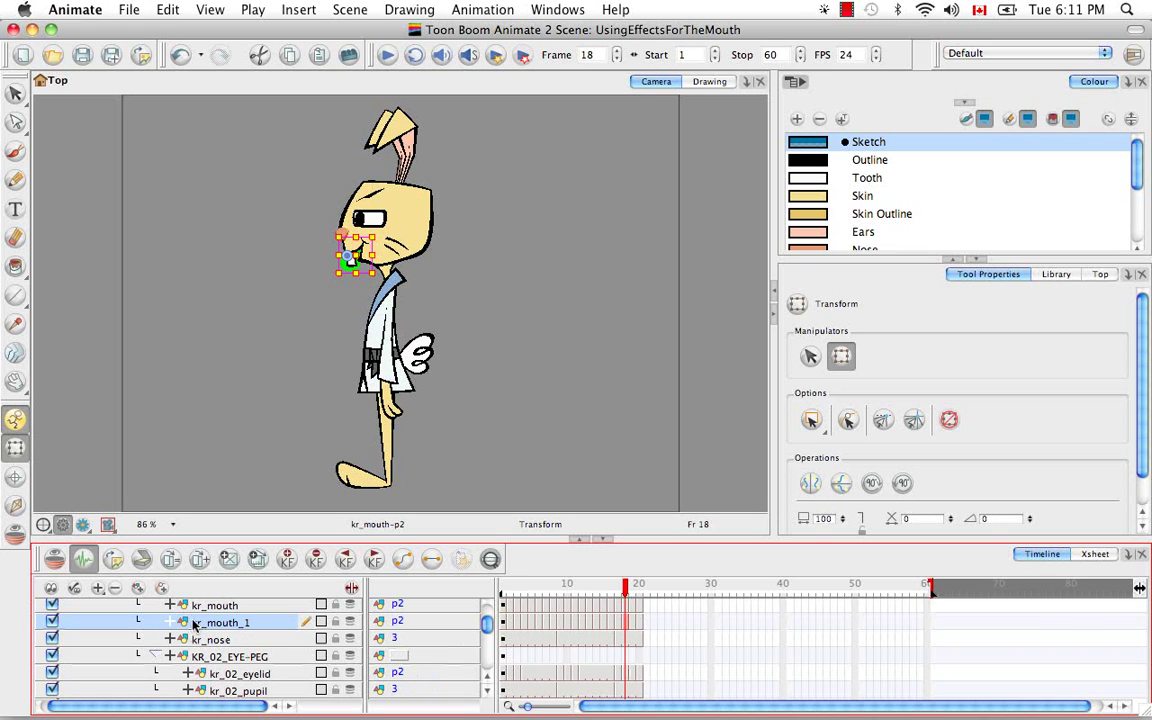
click(488, 680)
click(488, 680)
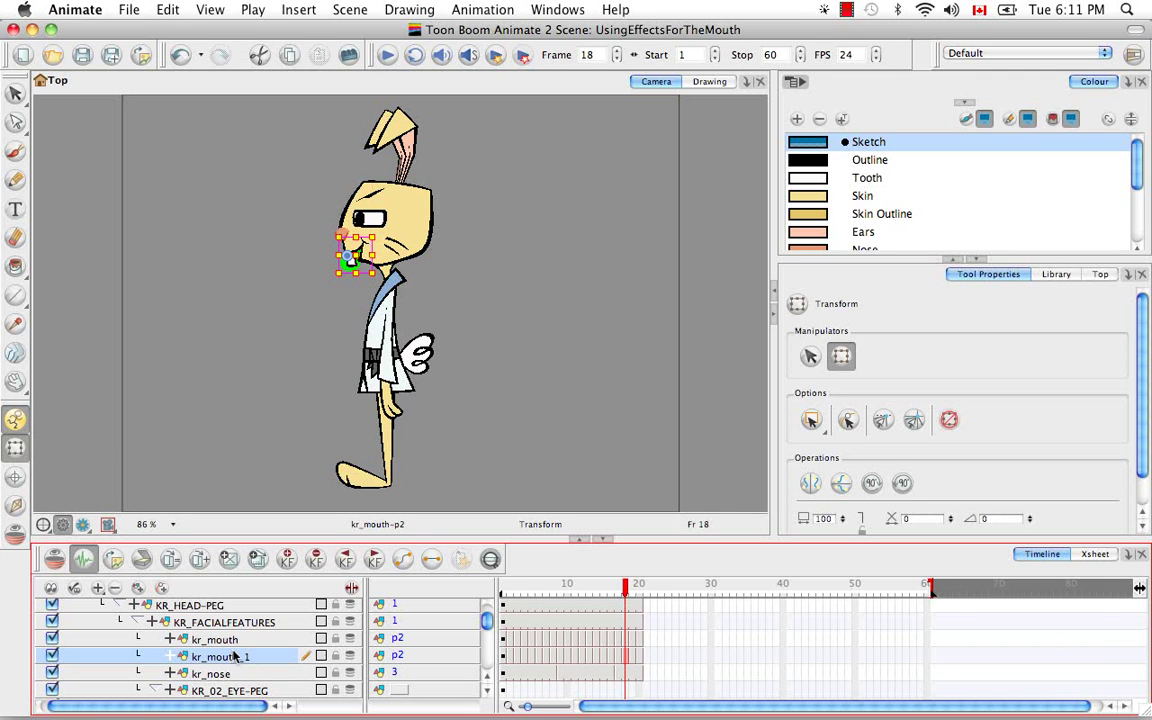
click(488, 691)
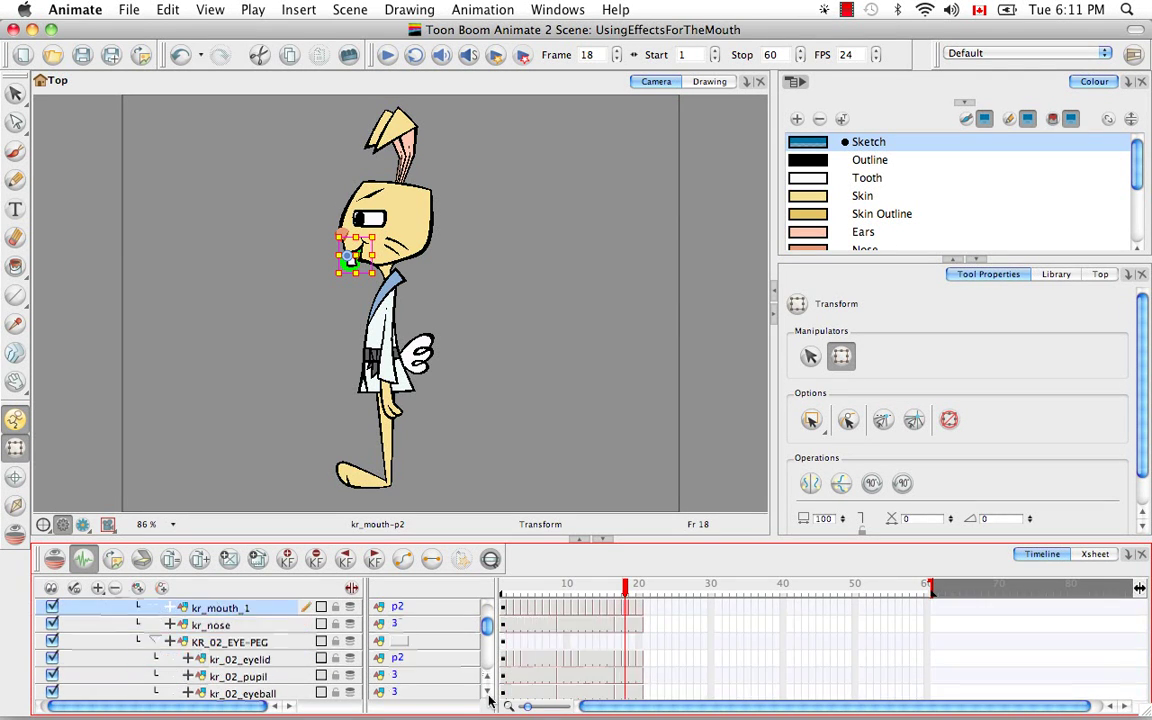
click(489, 694)
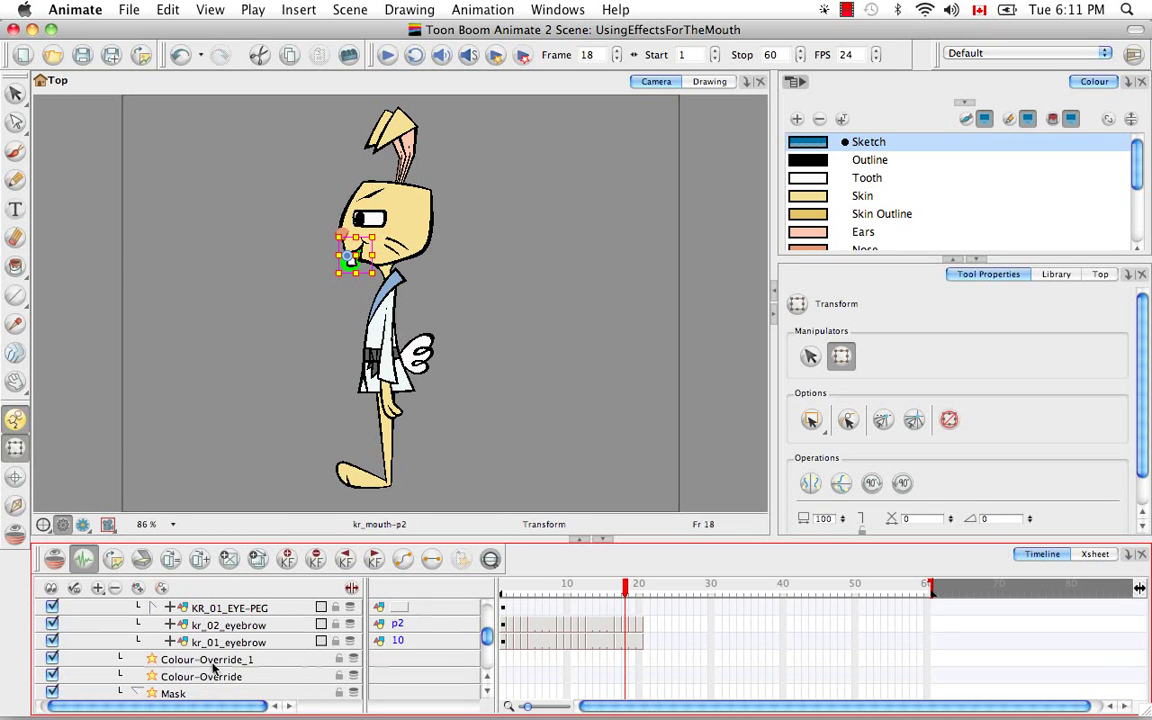
Move Colour-Override_1 above kr_mouth inside KR_FACIALFEATURES
click(224, 660)
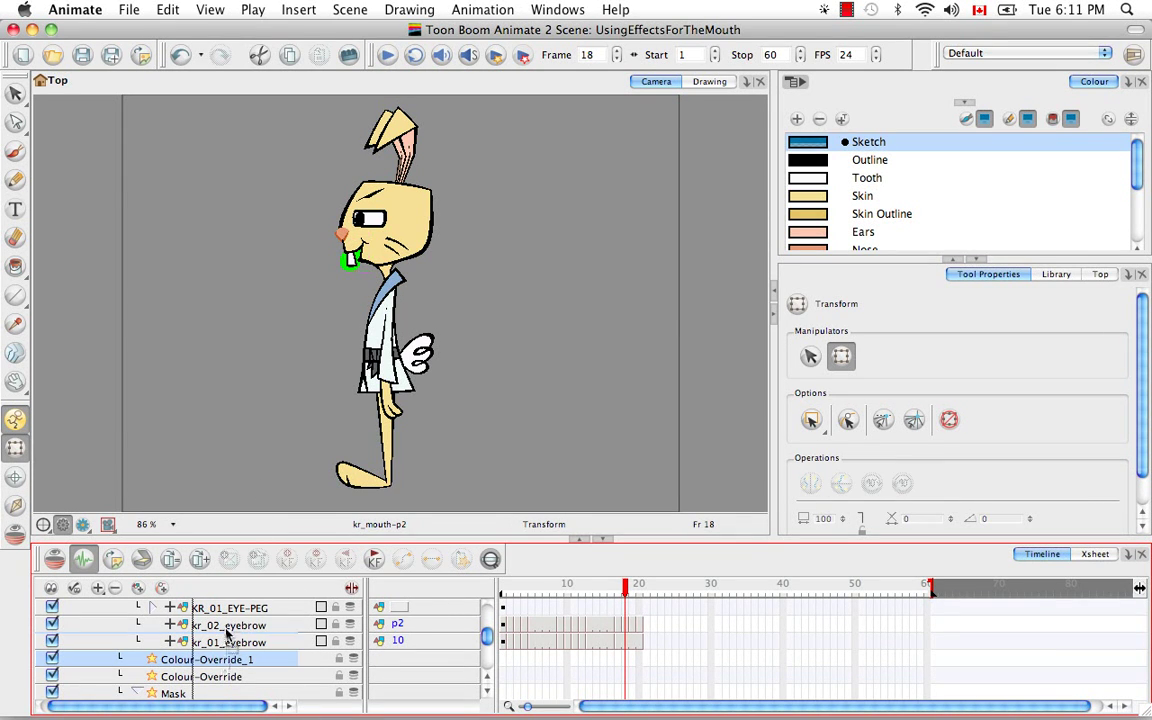
scroll(230, 620, up, 3)
scroll(230, 620, up, 3)
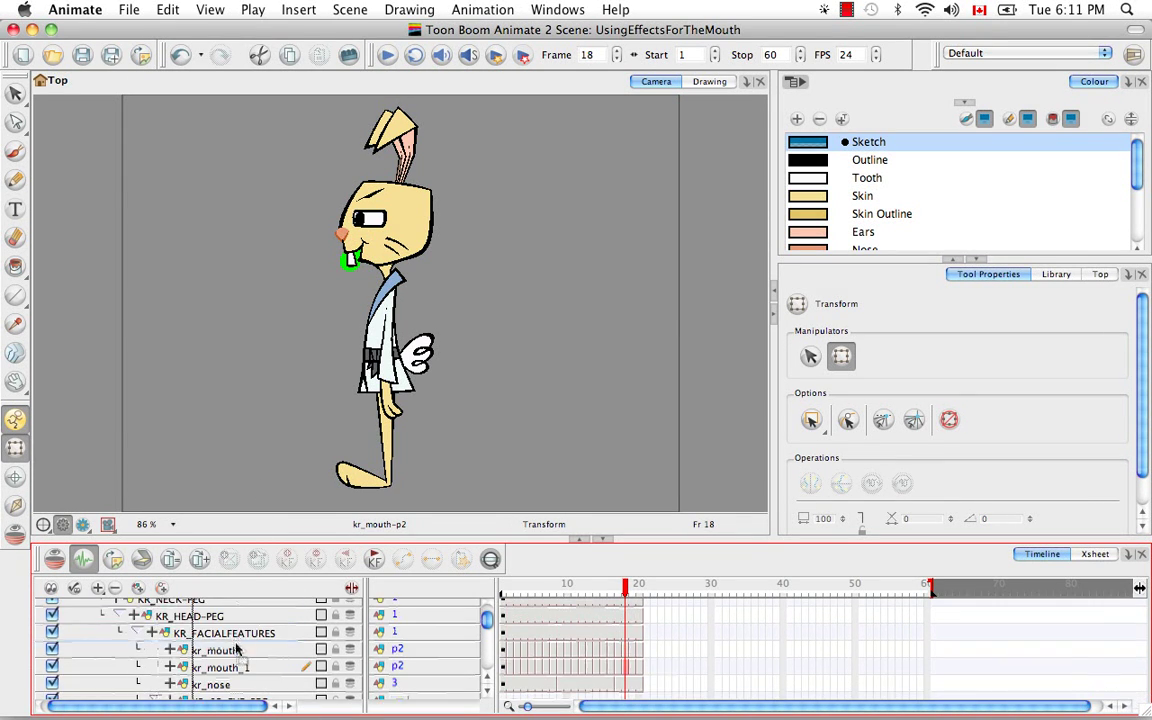
click(156, 650)
mouse_move(241, 667)
mouse_down()
mouse_move(246, 655)
mouse_move(222, 661)
mouse_move(225, 652)
mouse_up()
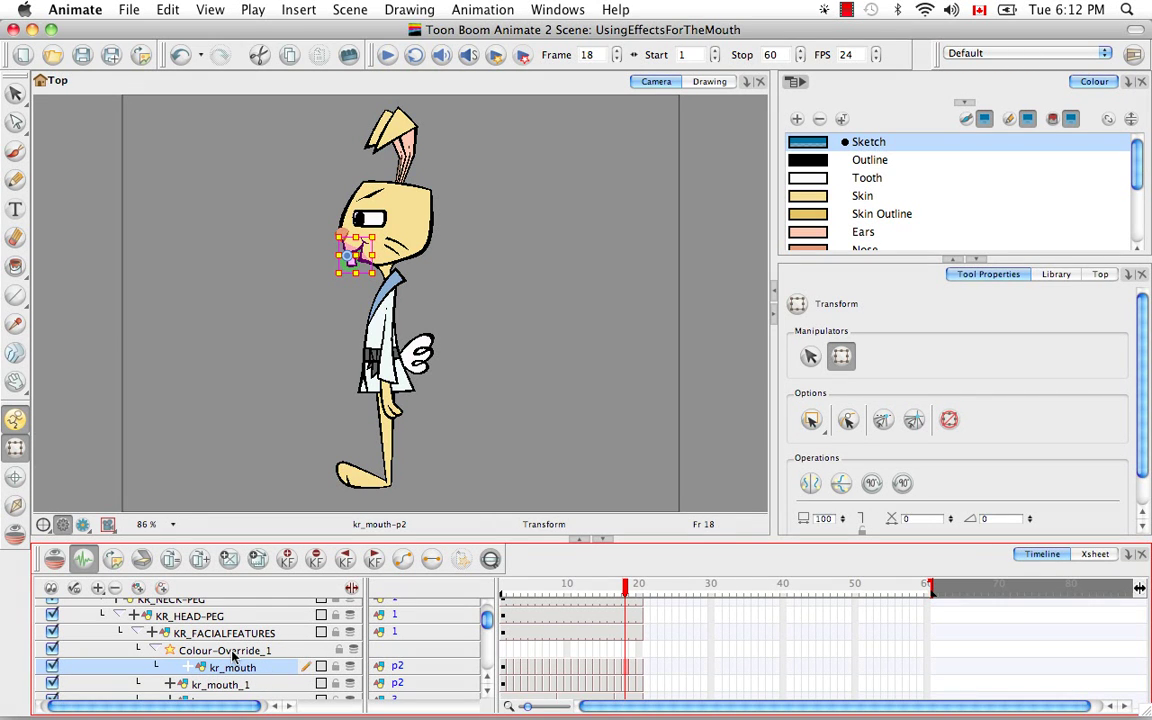
Open Colour-Override_1's properties and scroll the rabbit colours down to indicator
click(233, 652)
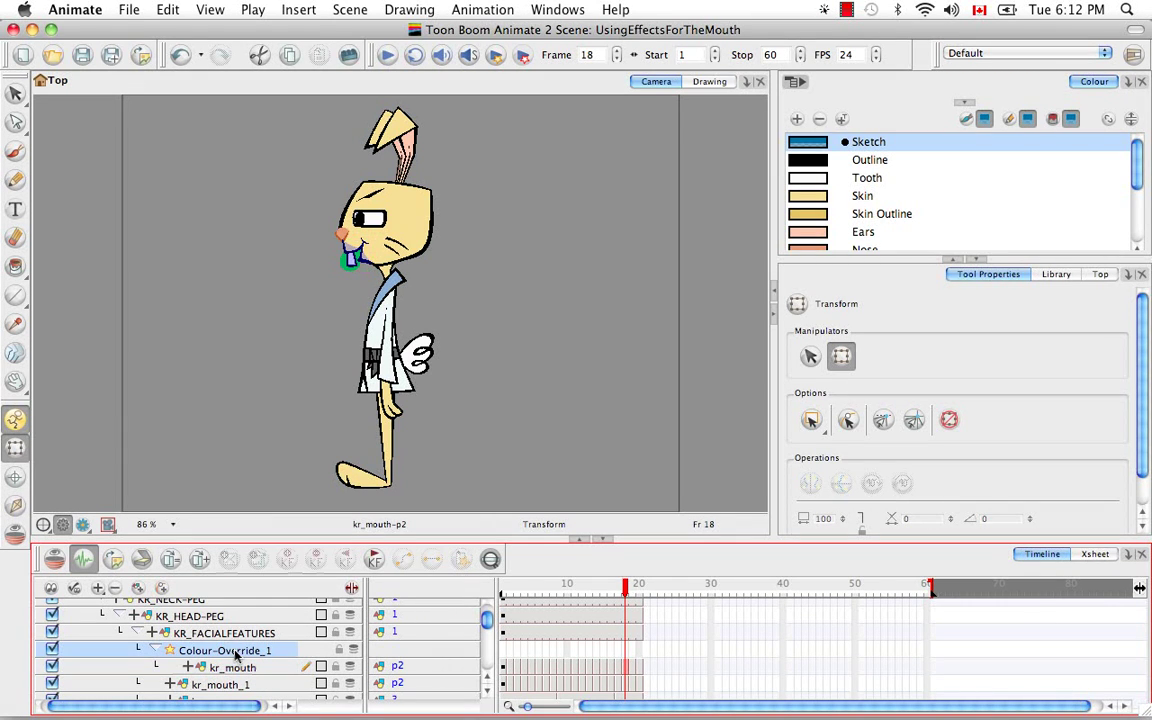
double_click(233, 651)
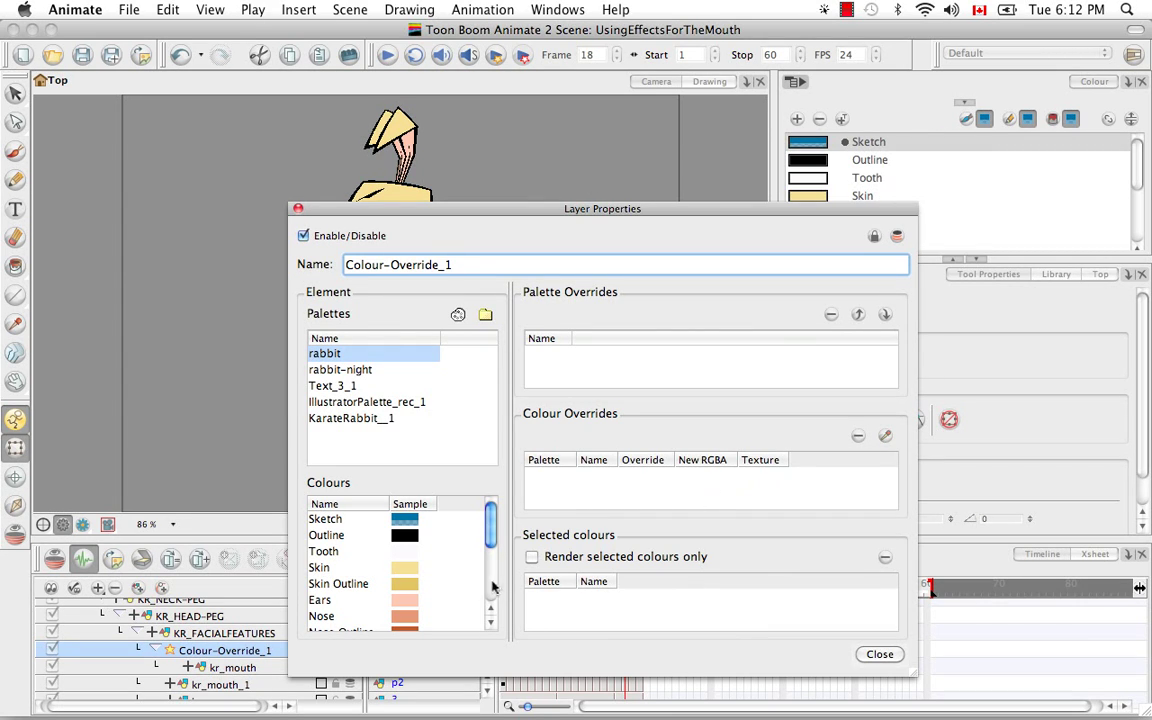
drag(492, 535, 493, 600)
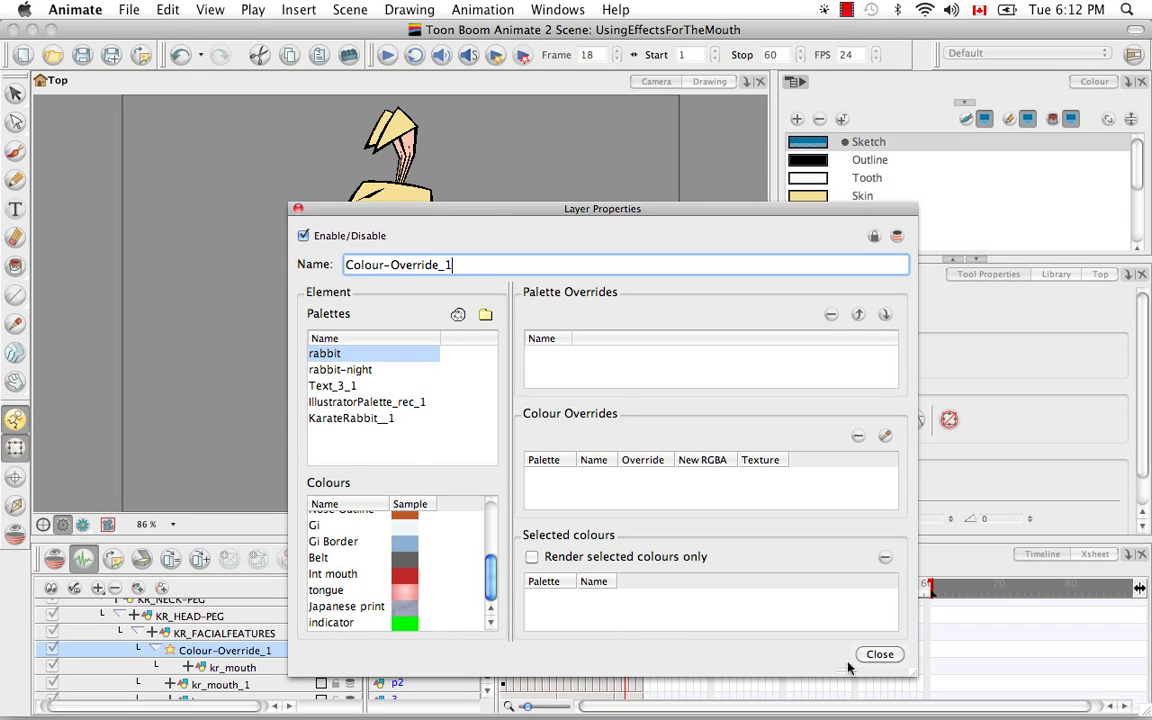
Close the layer properties and show the enlarged scene palette list in the Colour view
click(878, 654)
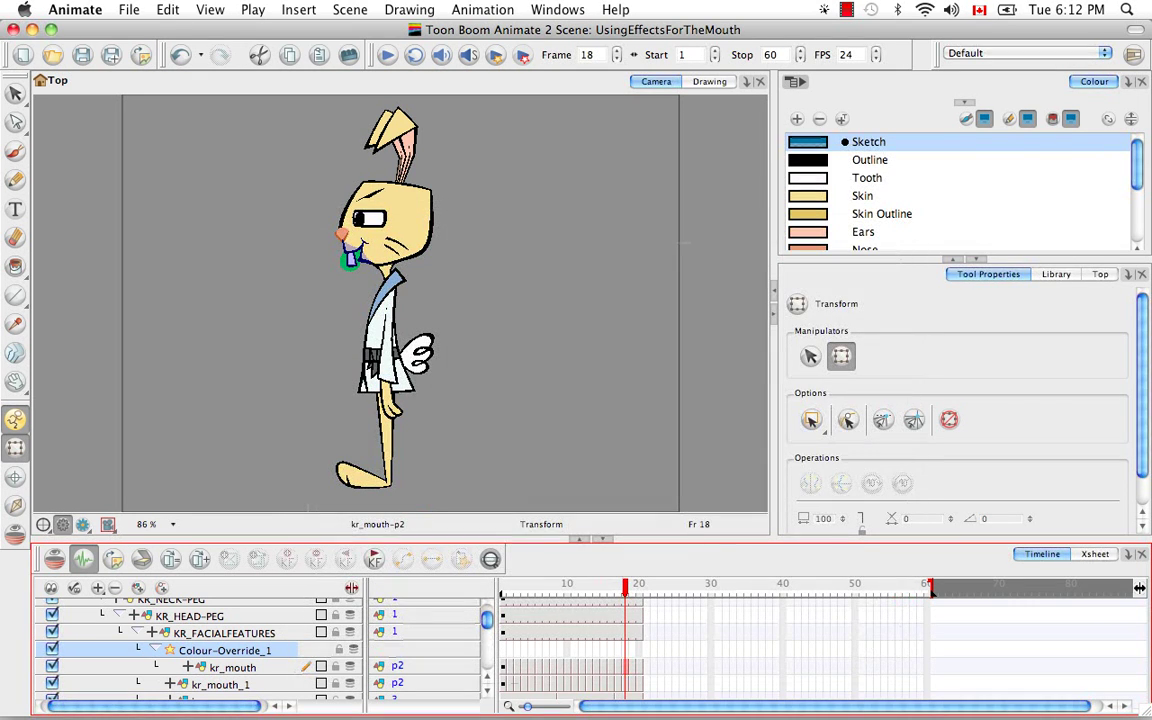
click(969, 104)
click(978, 259)
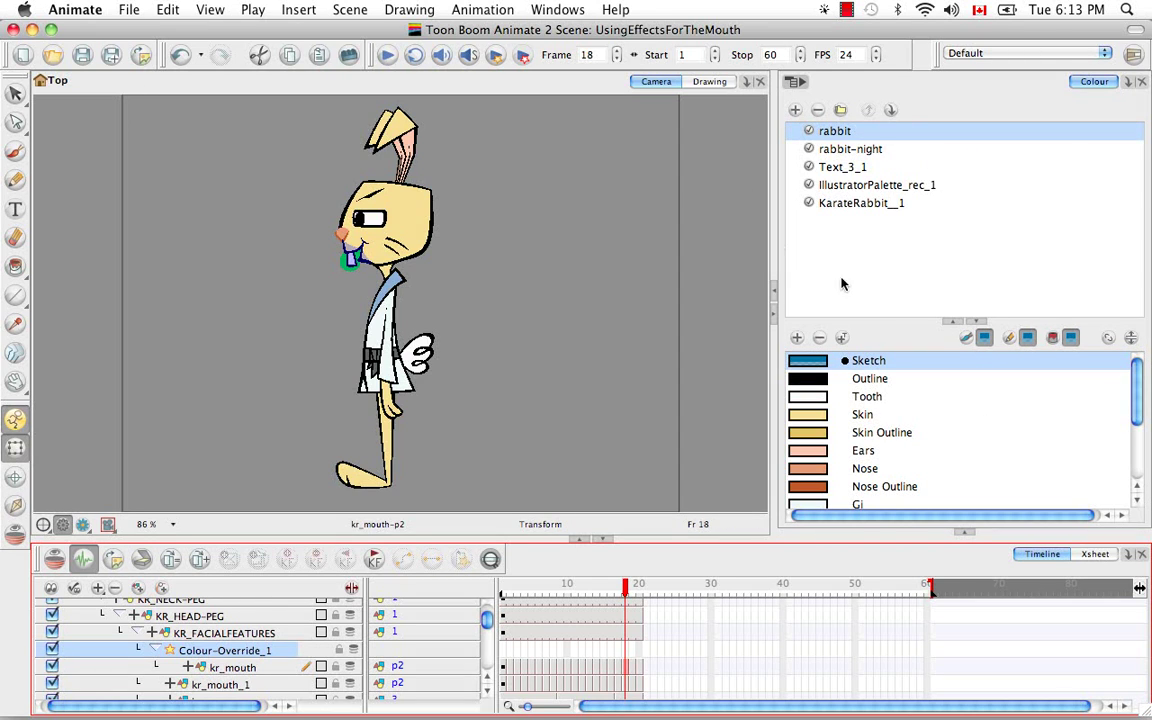
Preview the scene palettes, then remove the Text_3_1 palette
click(853, 150)
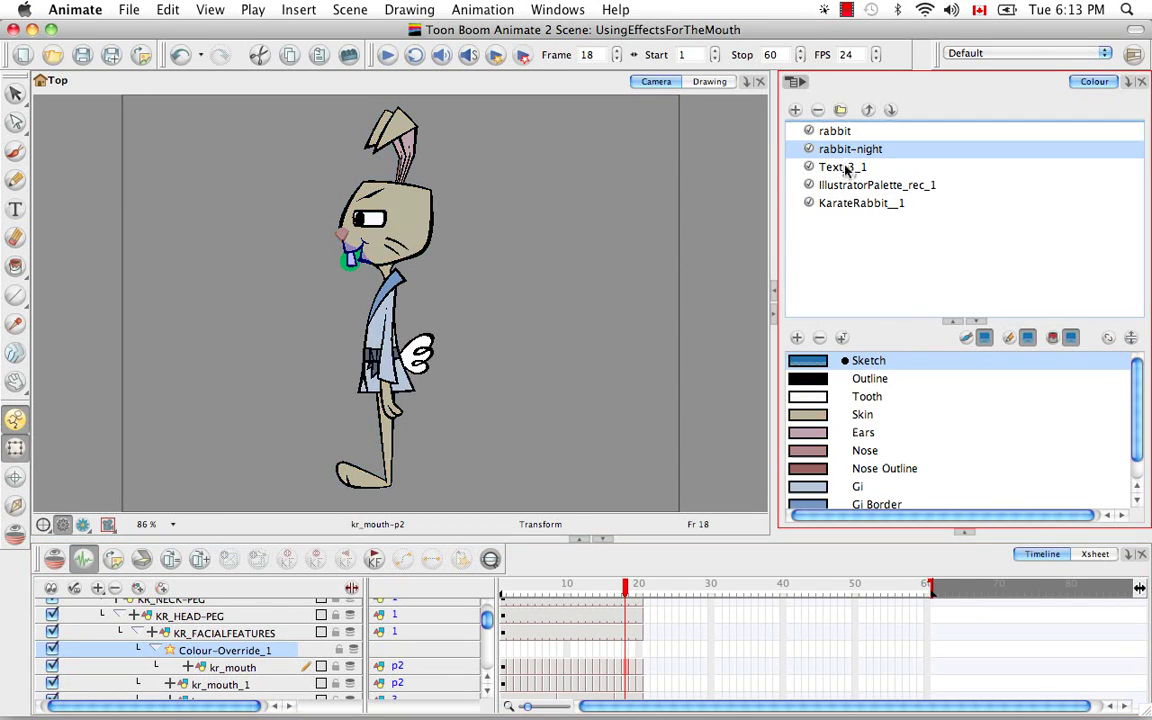
click(845, 167)
click(850, 185)
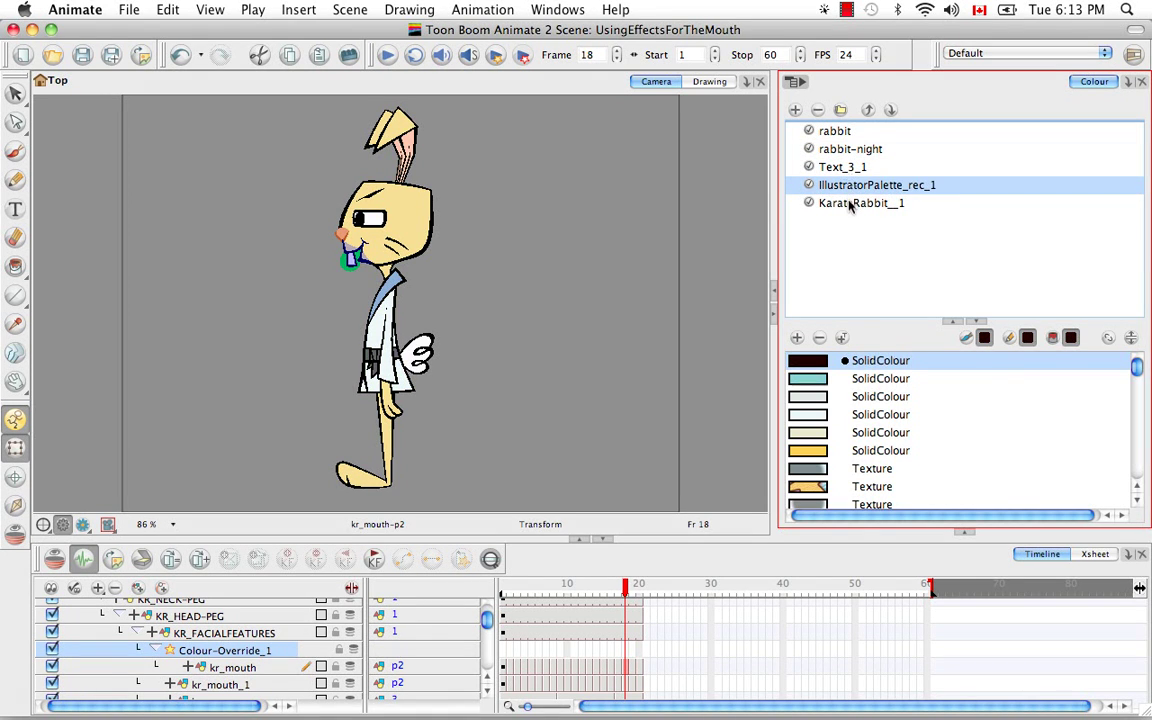
click(850, 203)
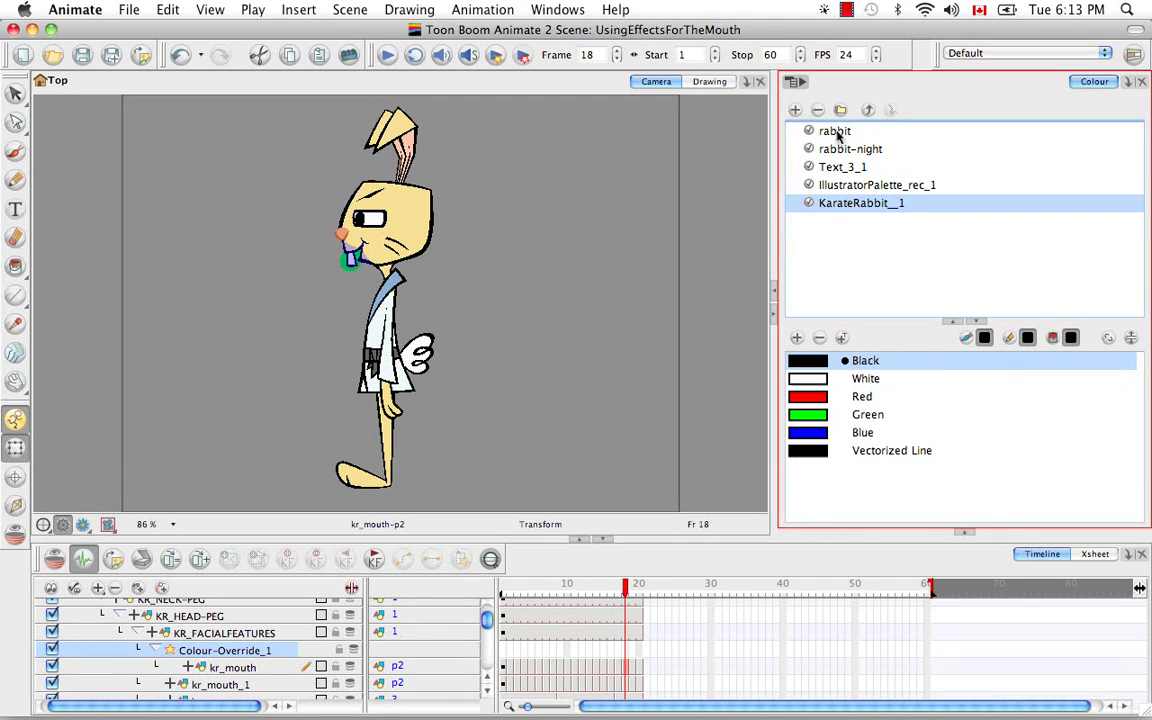
click(846, 169)
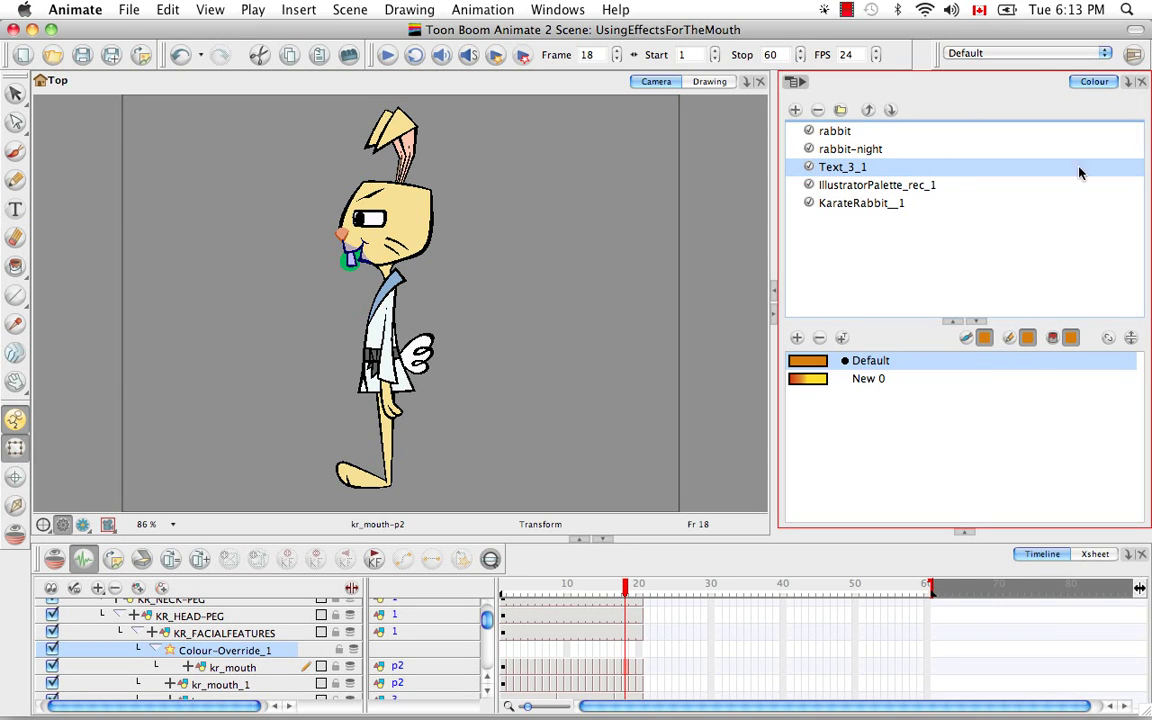
click(817, 111)
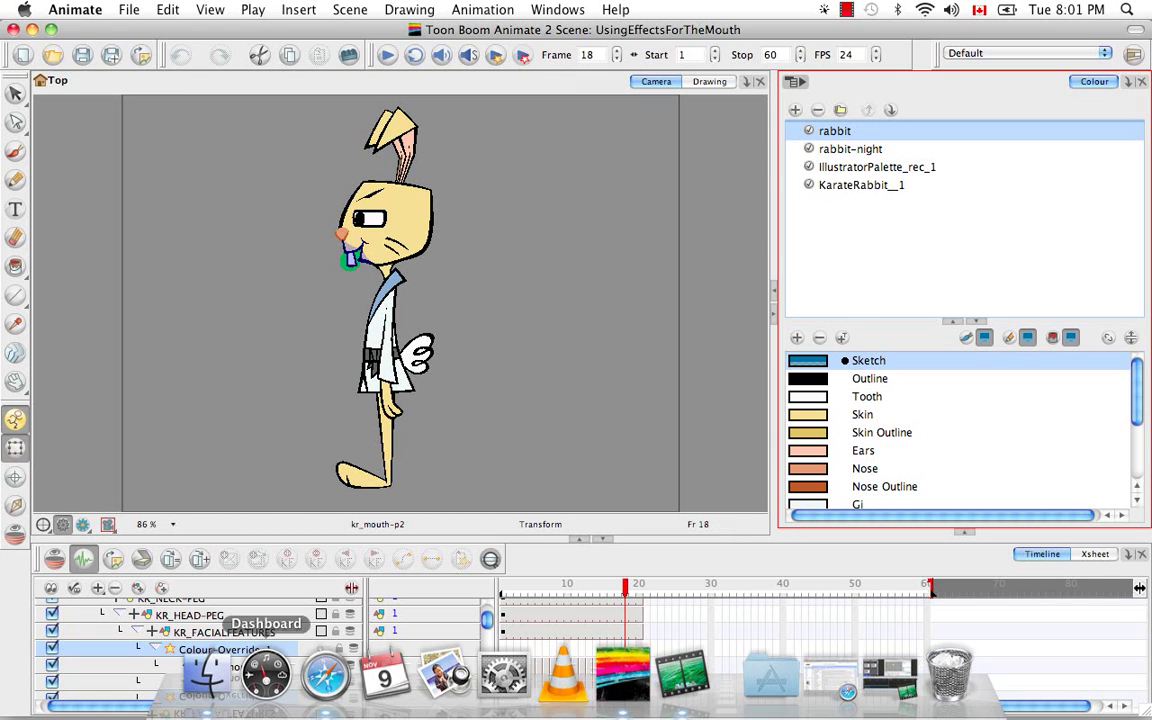
click(206, 676)
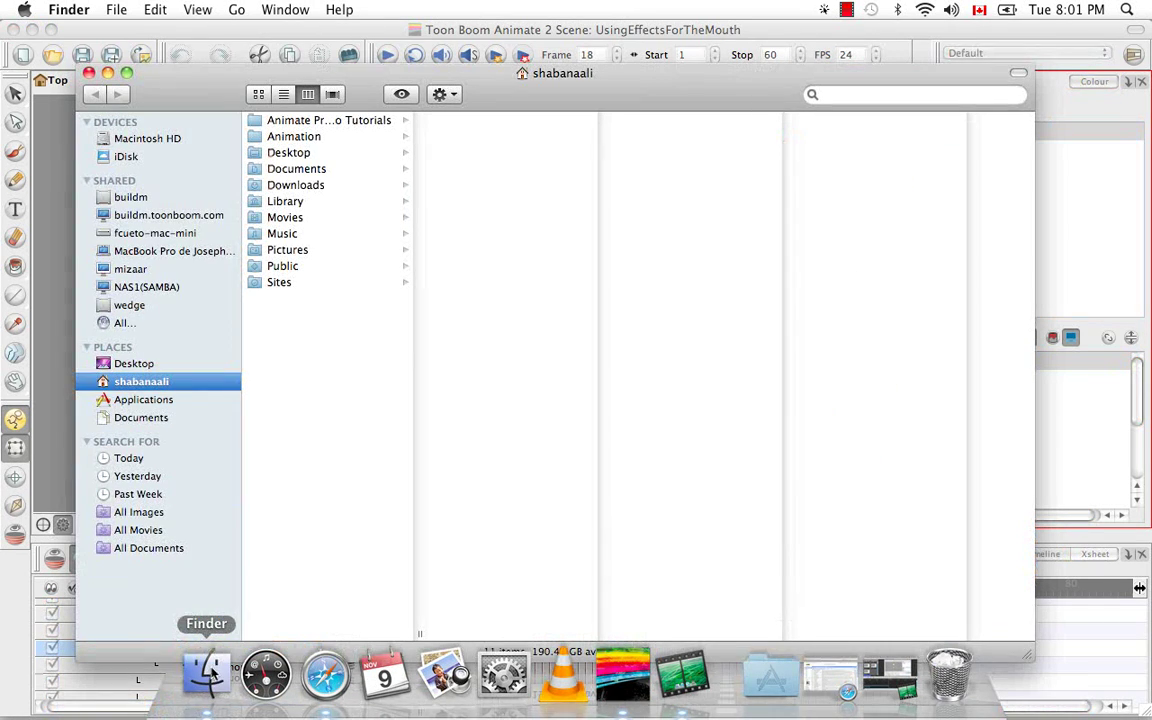
click(295, 137)
click(484, 170)
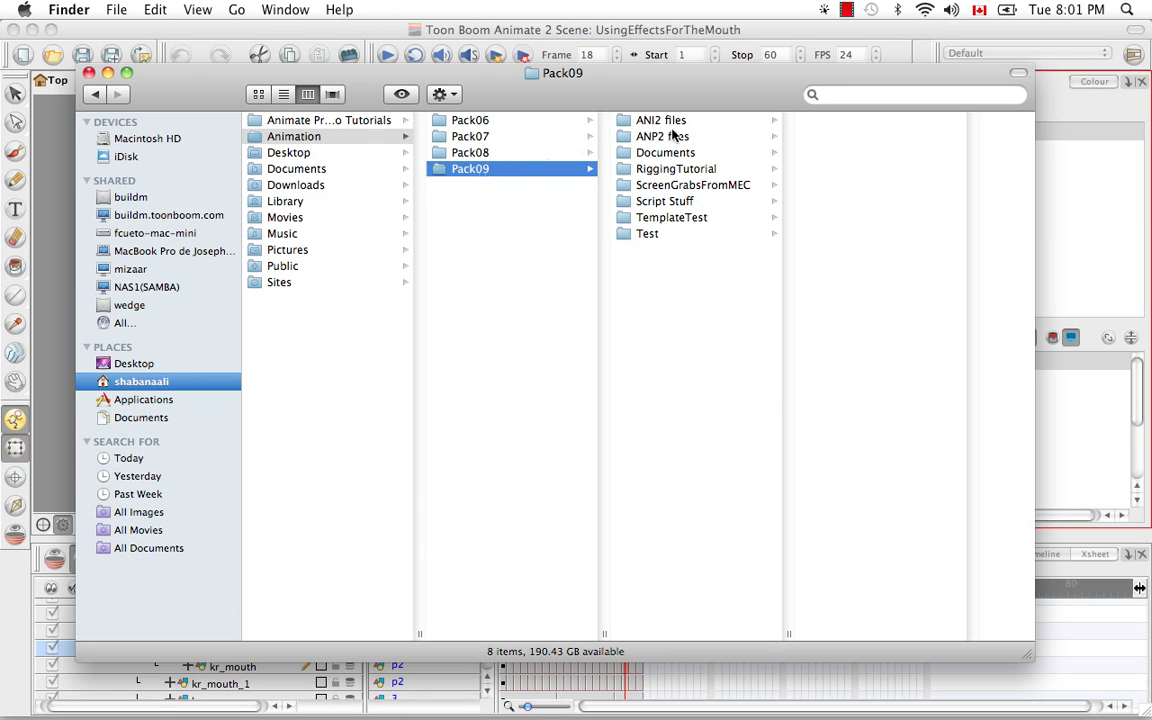
click(683, 122)
click(869, 185)
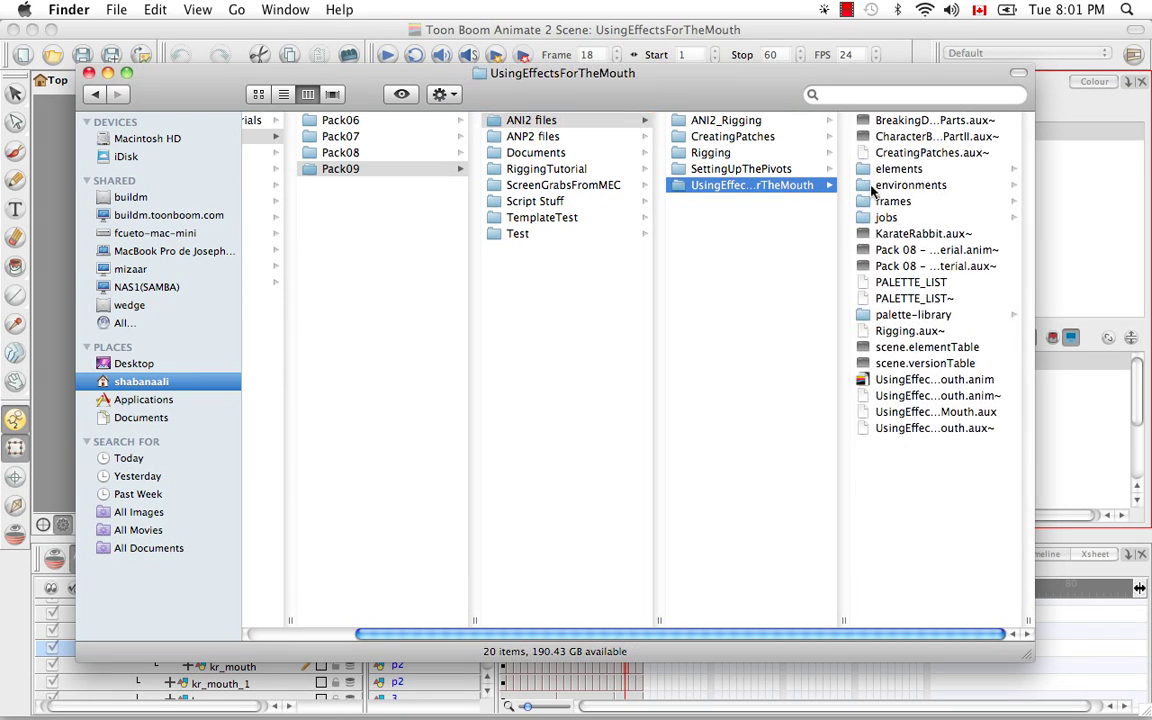
click(895, 316)
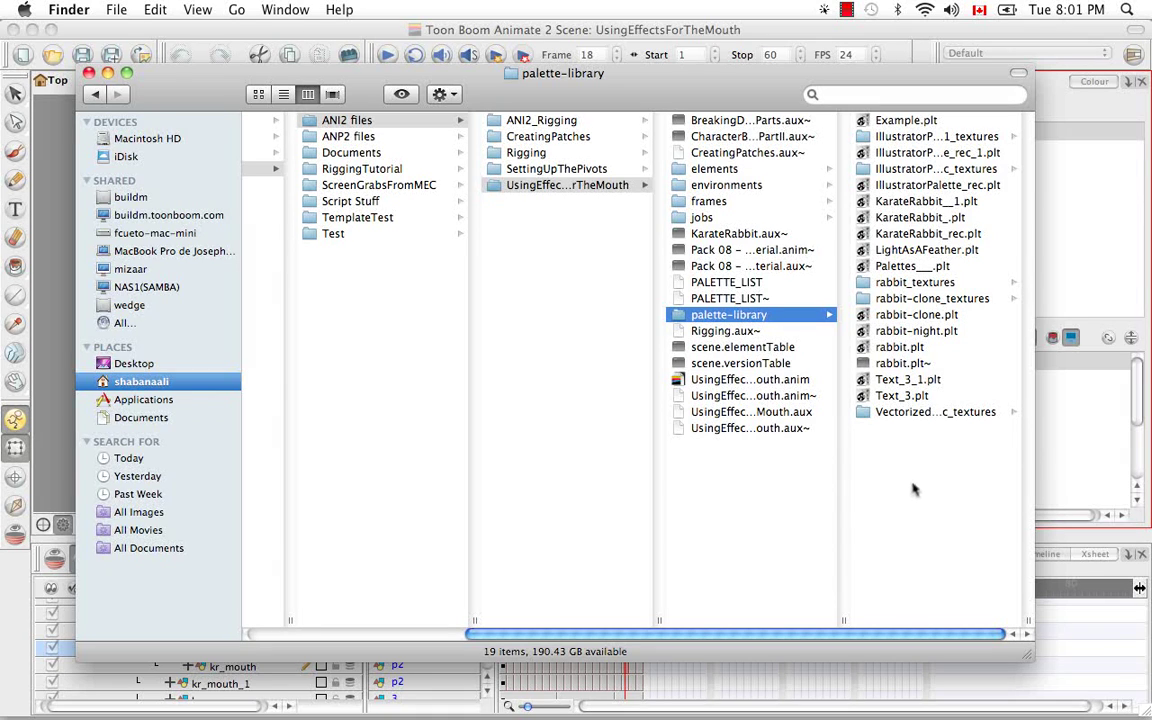
click(88, 73)
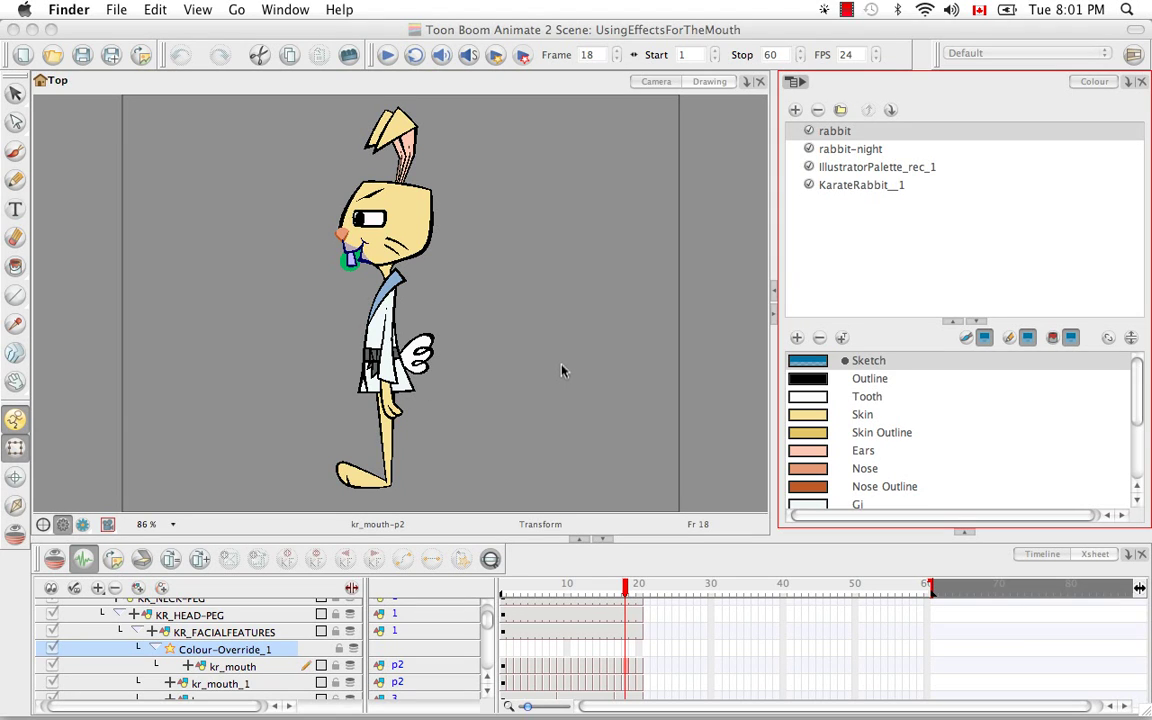
Remove the unused IllustratorPalette_rec_1 and KarateRabbit__1 palettes with File > Remove Unused Files
click(141, 25)
click(129, 12)
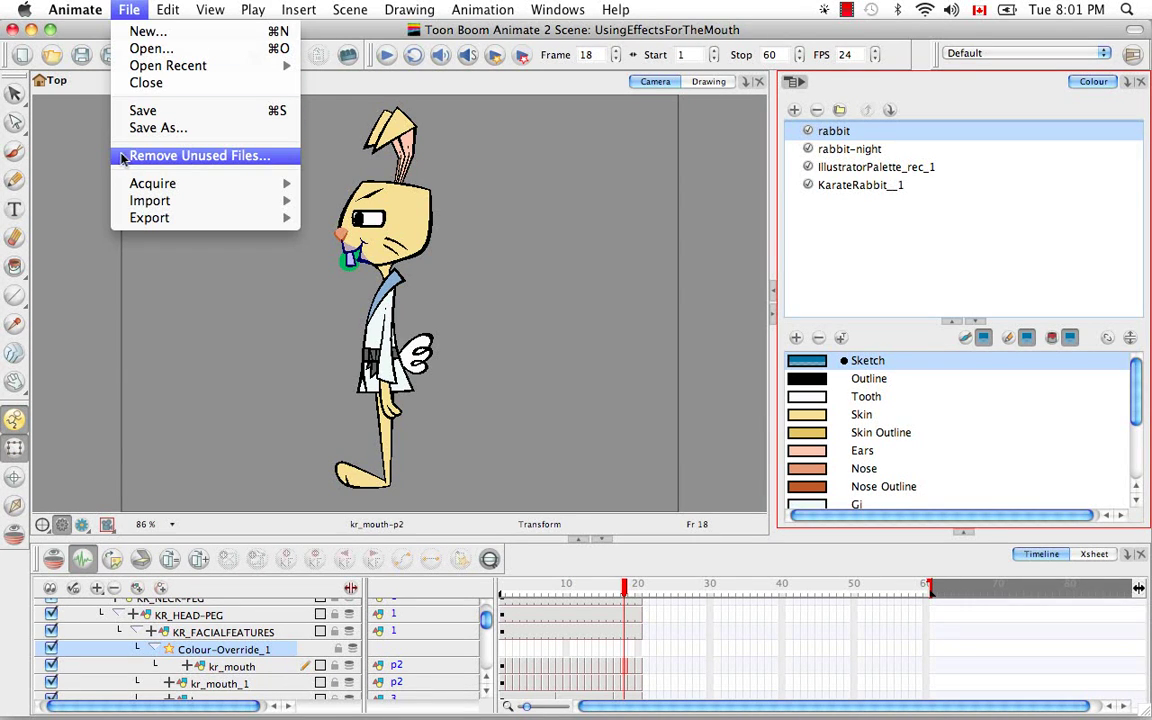
click(160, 156)
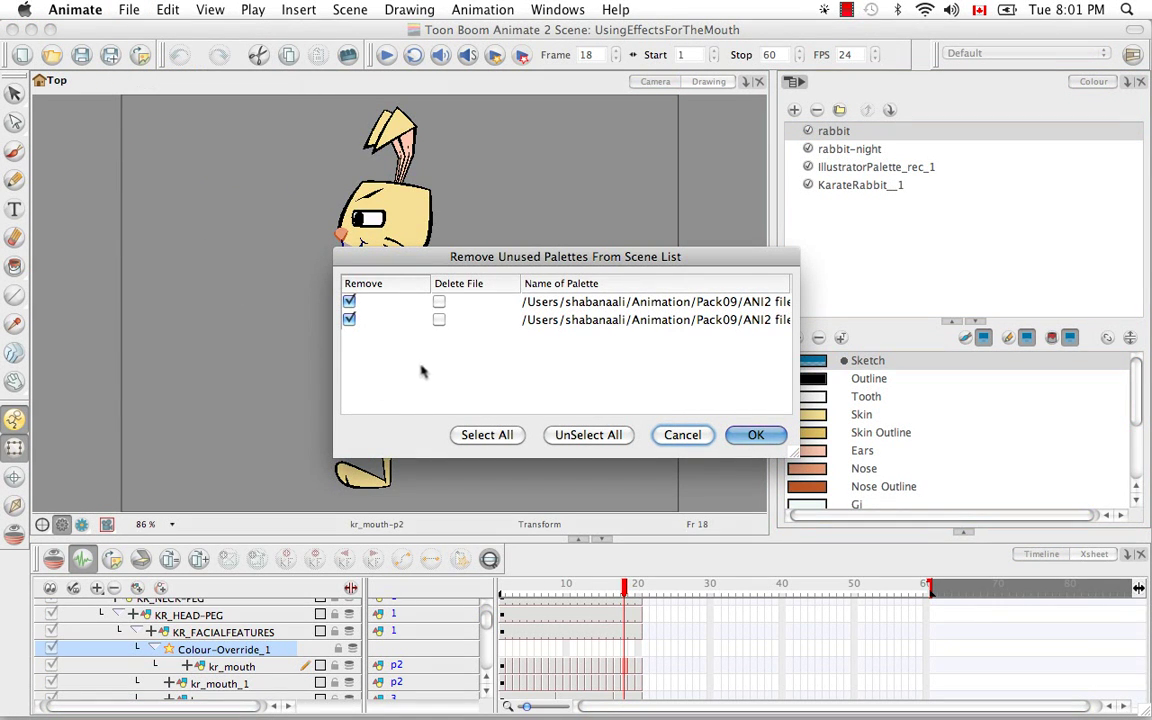
drag(603, 258, 333, 178)
drag(530, 372, 914, 406)
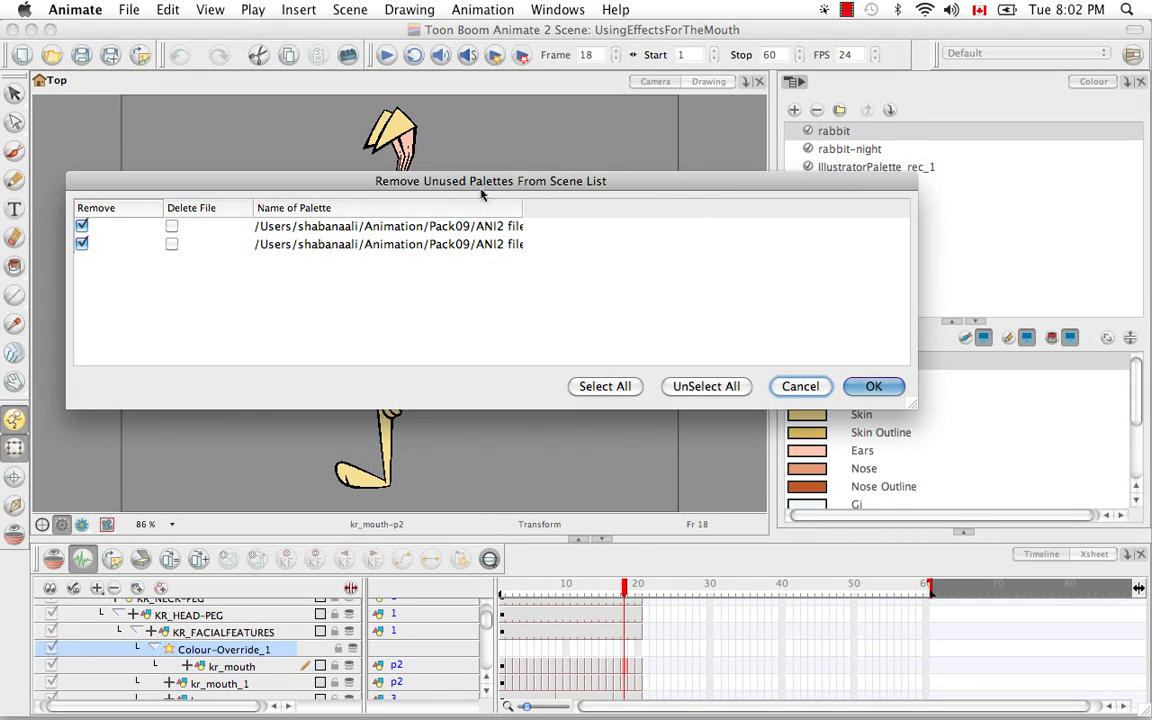
drag(522, 207, 884, 195)
drag(913, 404, 935, 410)
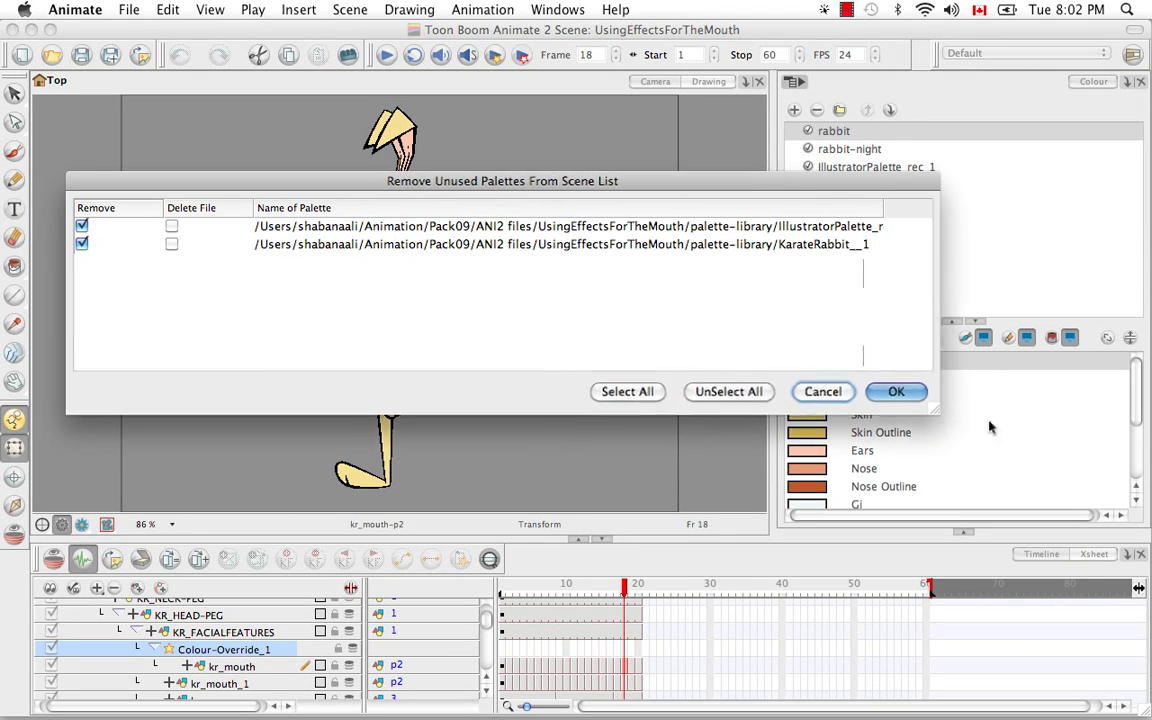
drag(1006, 431, 1095, 458)
drag(884, 207, 1021, 210)
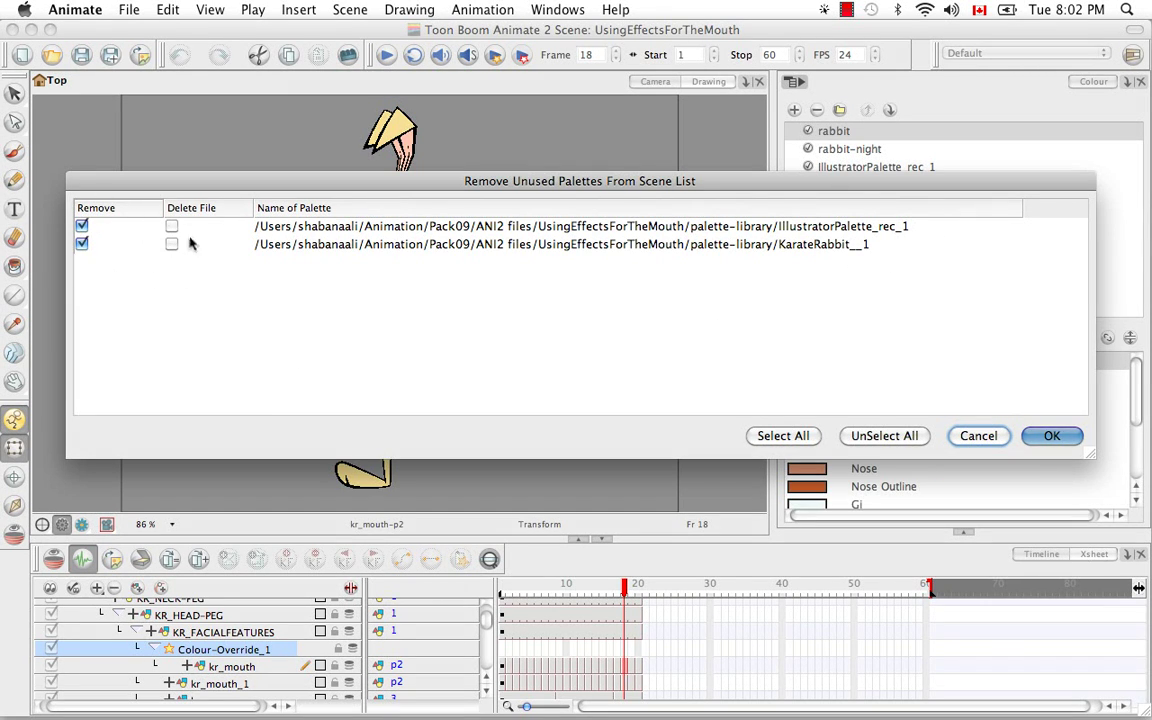
click(792, 436)
click(1052, 436)
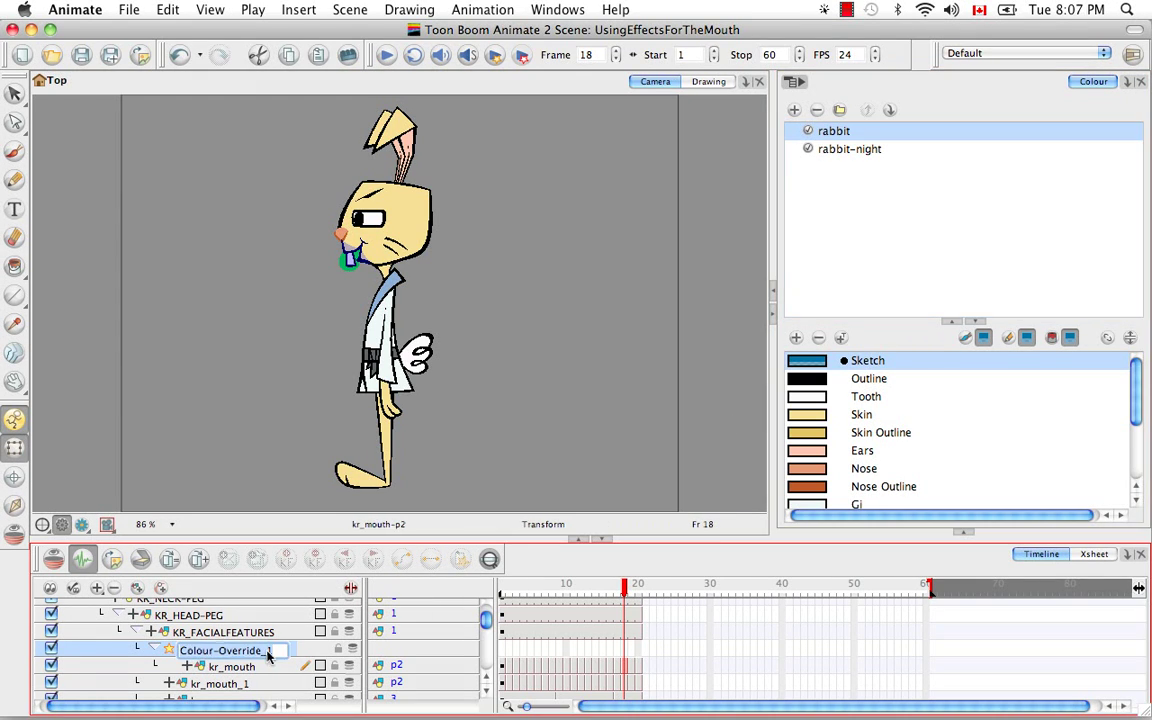
Give Colour-Override_1 an override setting the rabbit palette's indicator colour to Colour not visible
double_click(268, 650)
double_click(290, 652)
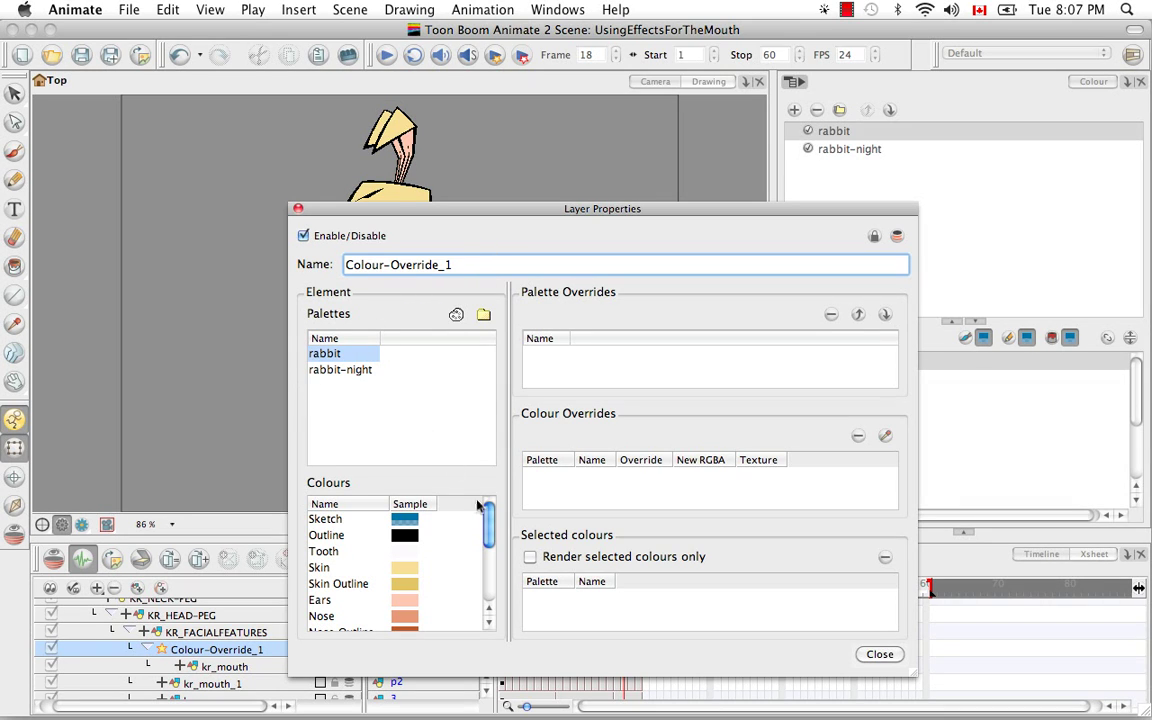
drag(490, 530, 492, 572)
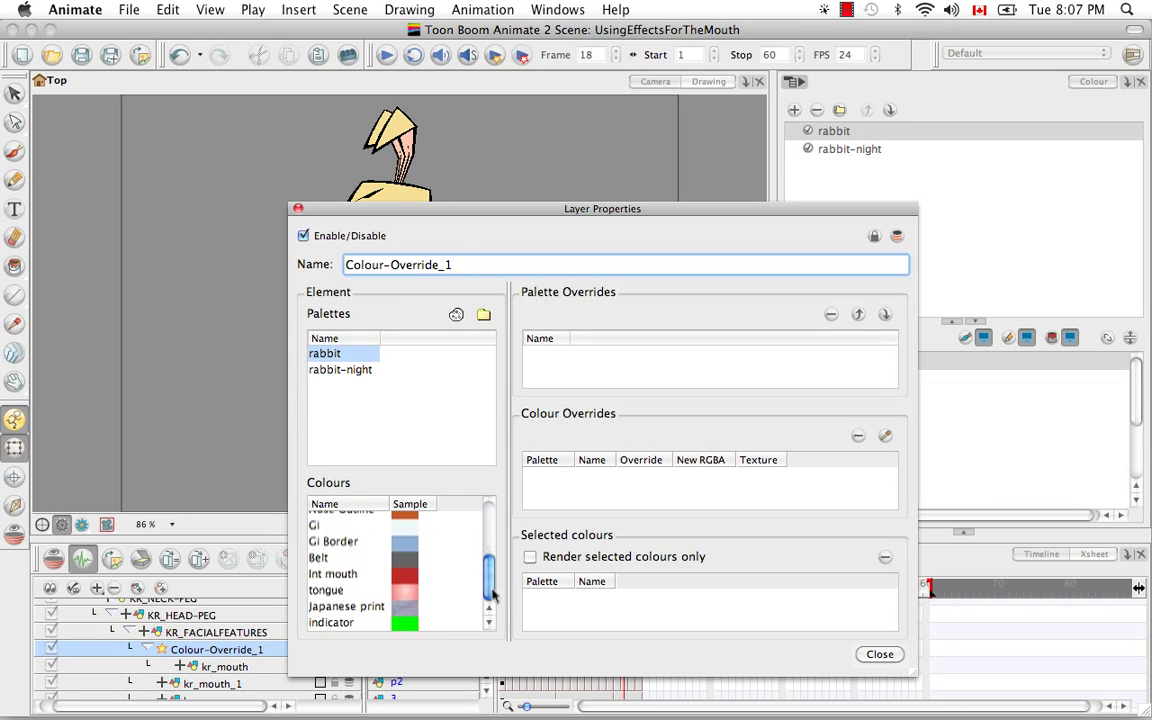
click(331, 624)
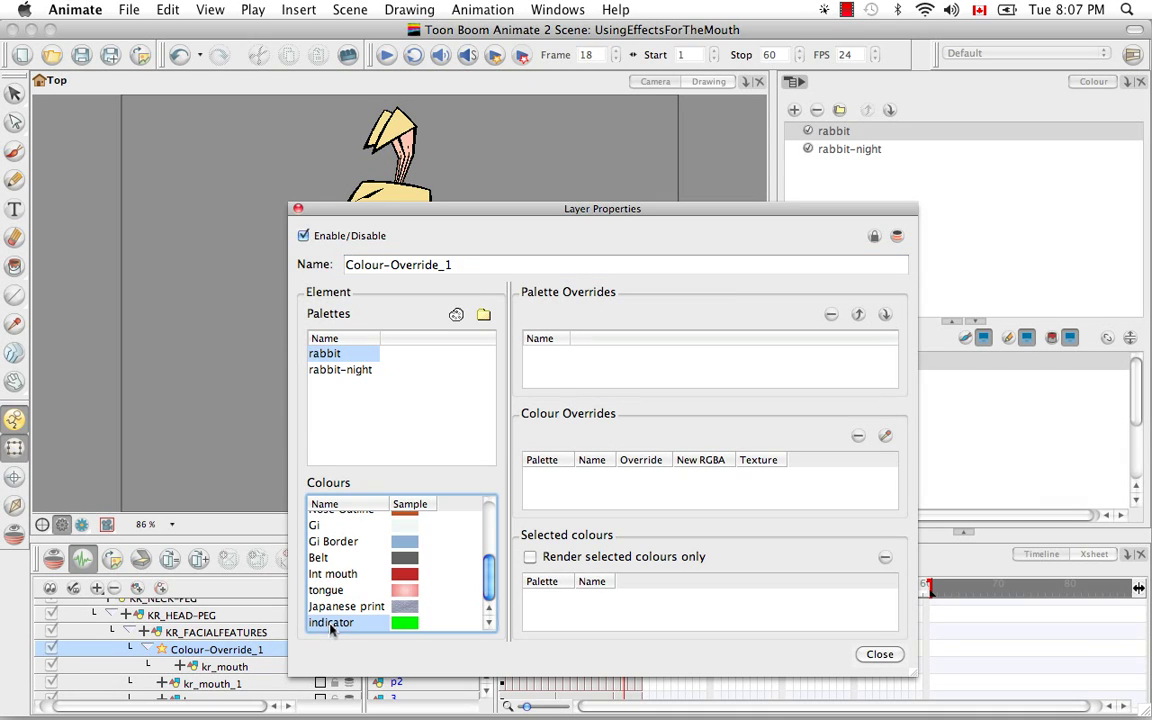
drag(333, 628, 567, 488)
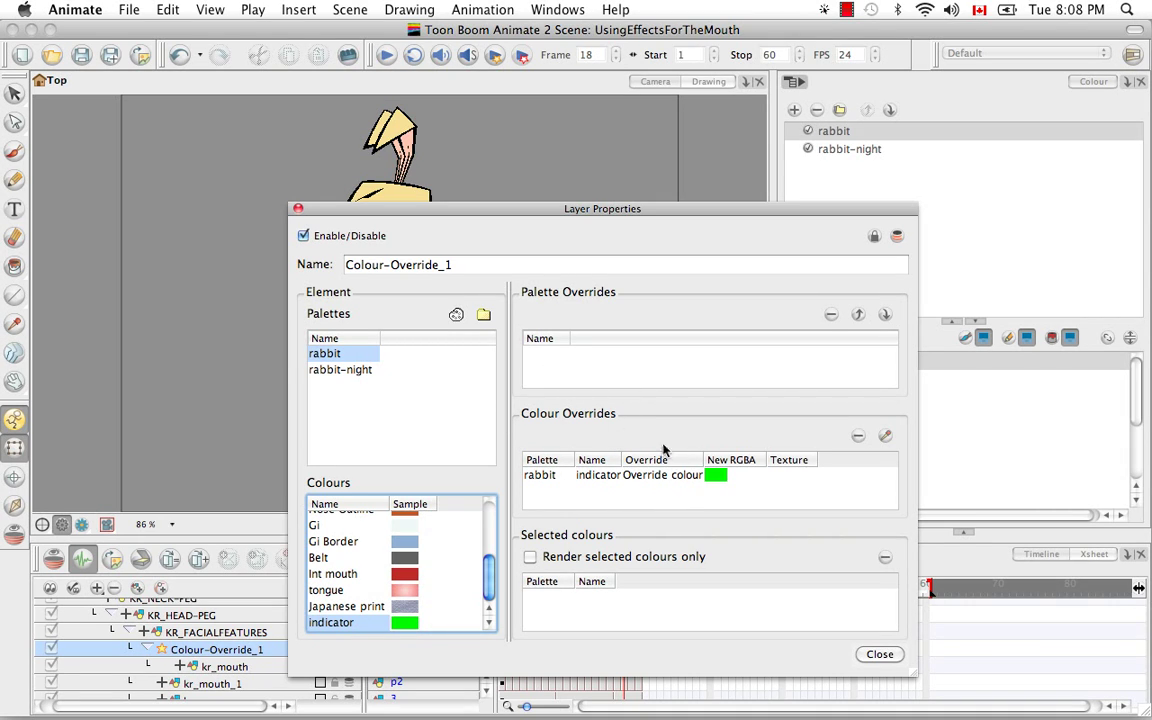
click(661, 474)
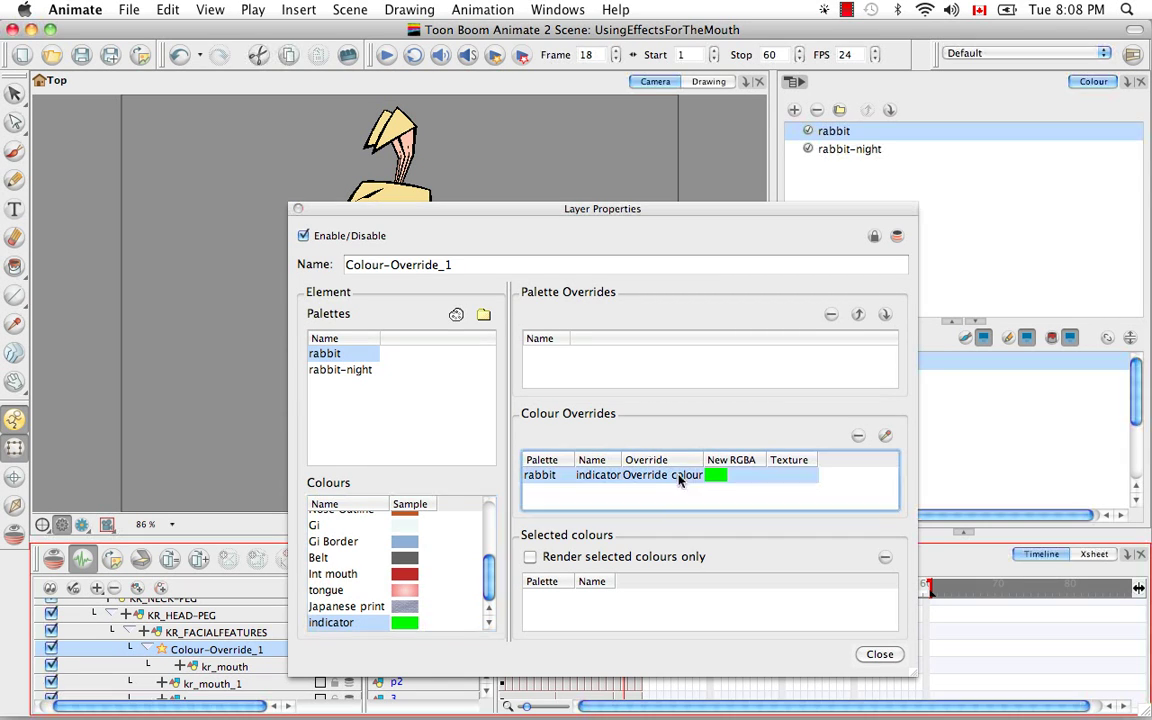
click(661, 476)
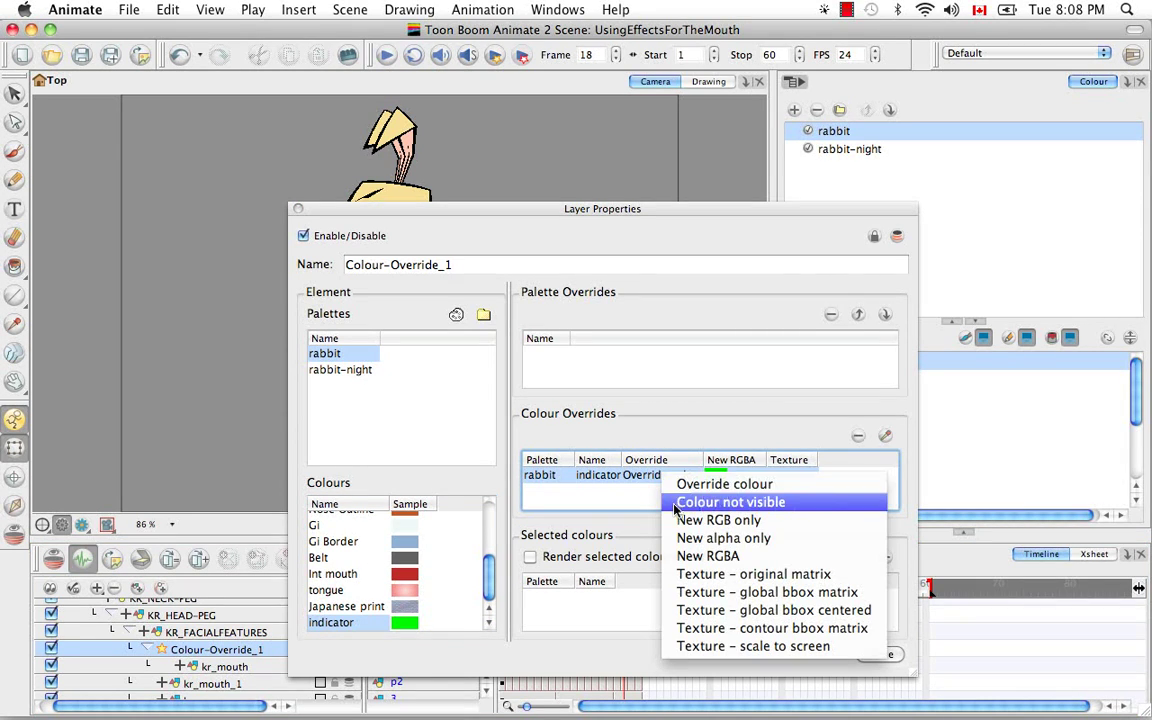
click(675, 503)
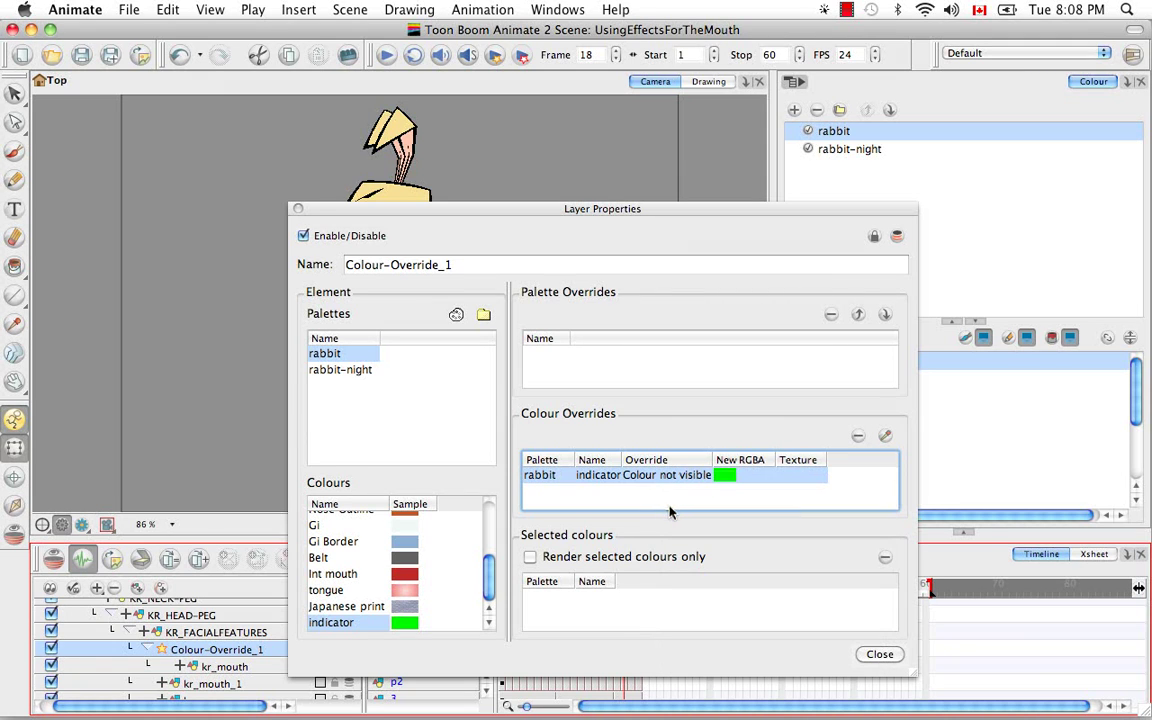
click(880, 655)
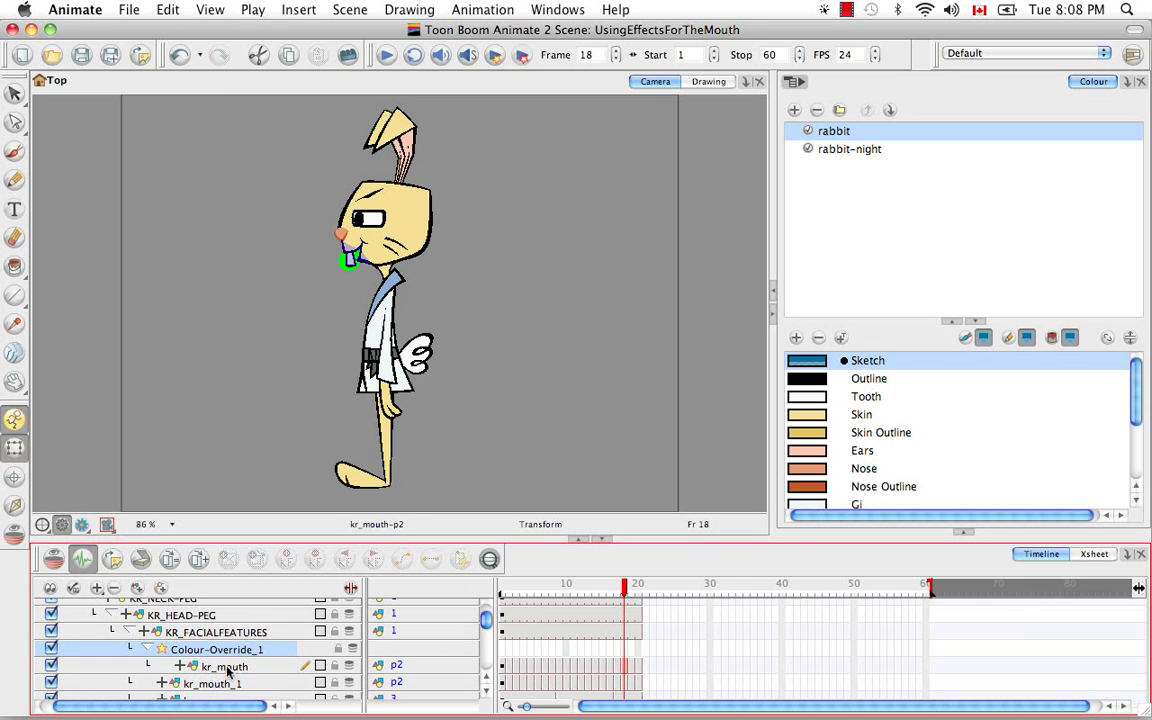
Toggle the kr_mouth_1 layer's visibility off and back on
click(51, 682)
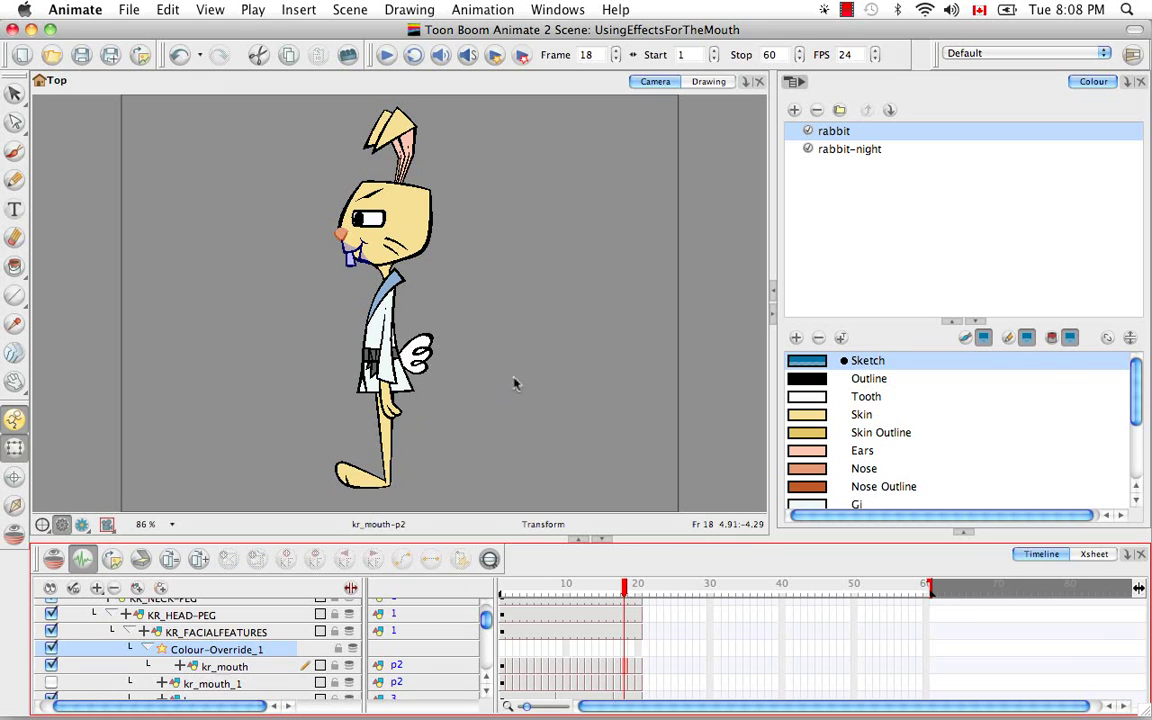
click(314, 310)
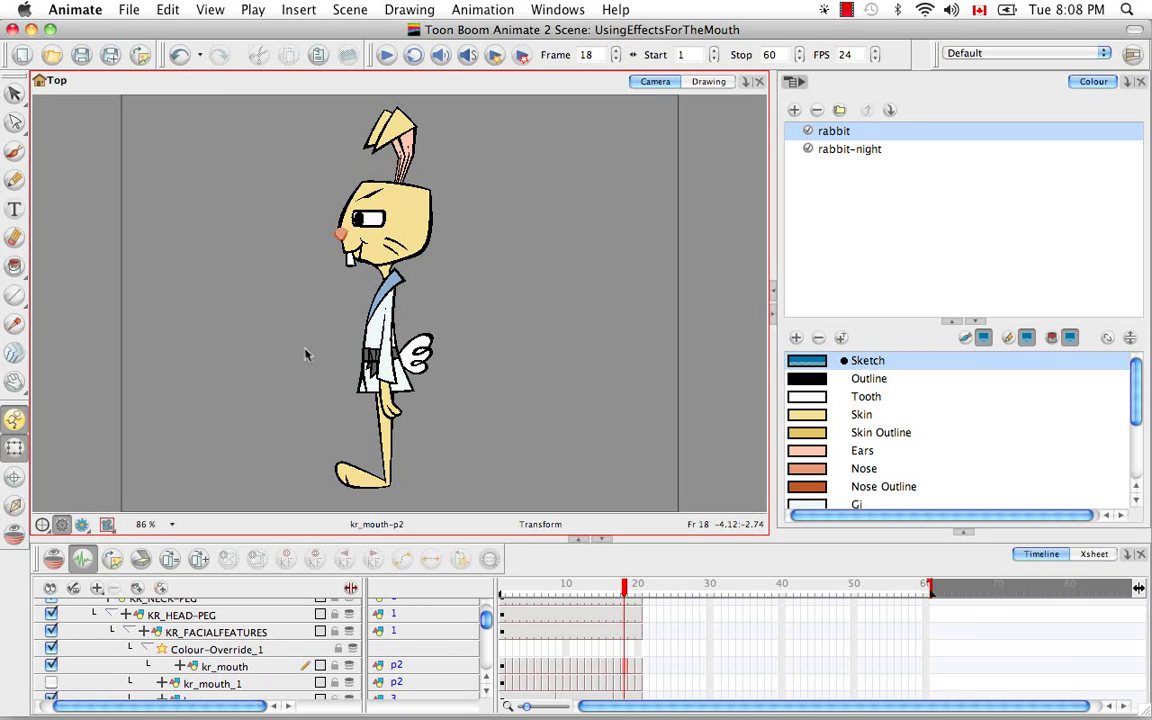
click(221, 686)
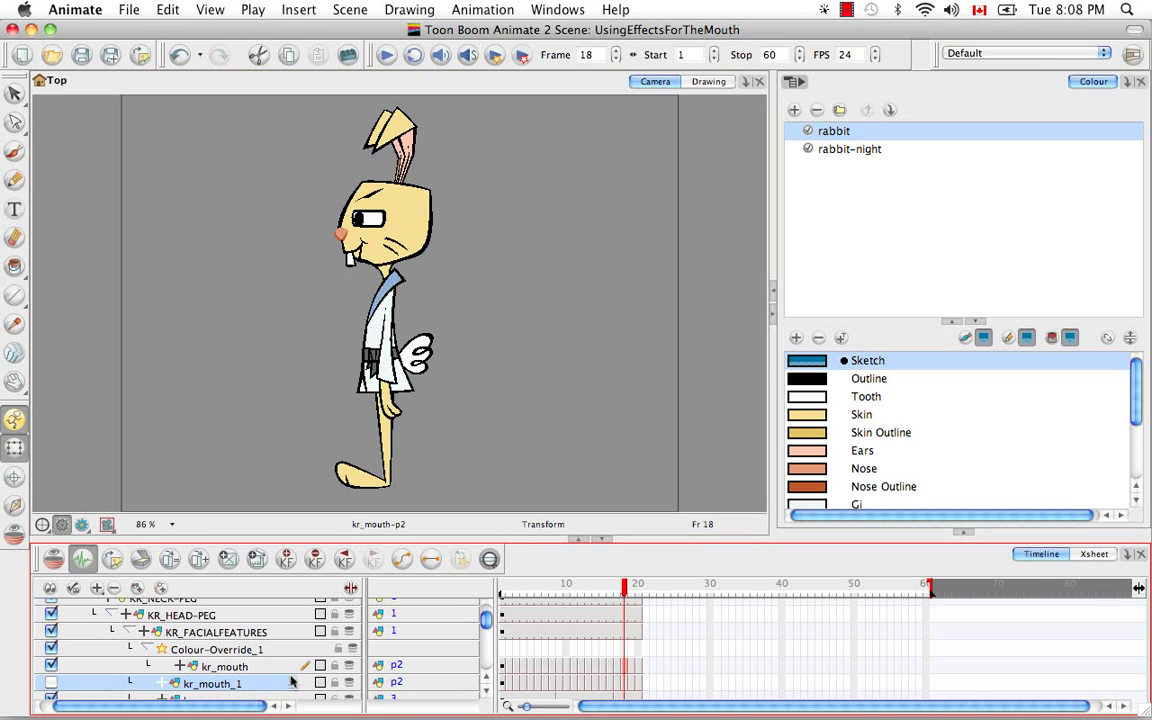
click(51, 682)
Move the second Colour-Override effect into KR_FACIALFEATURES just above kr_mouth_1
scroll(486, 690, down, 5)
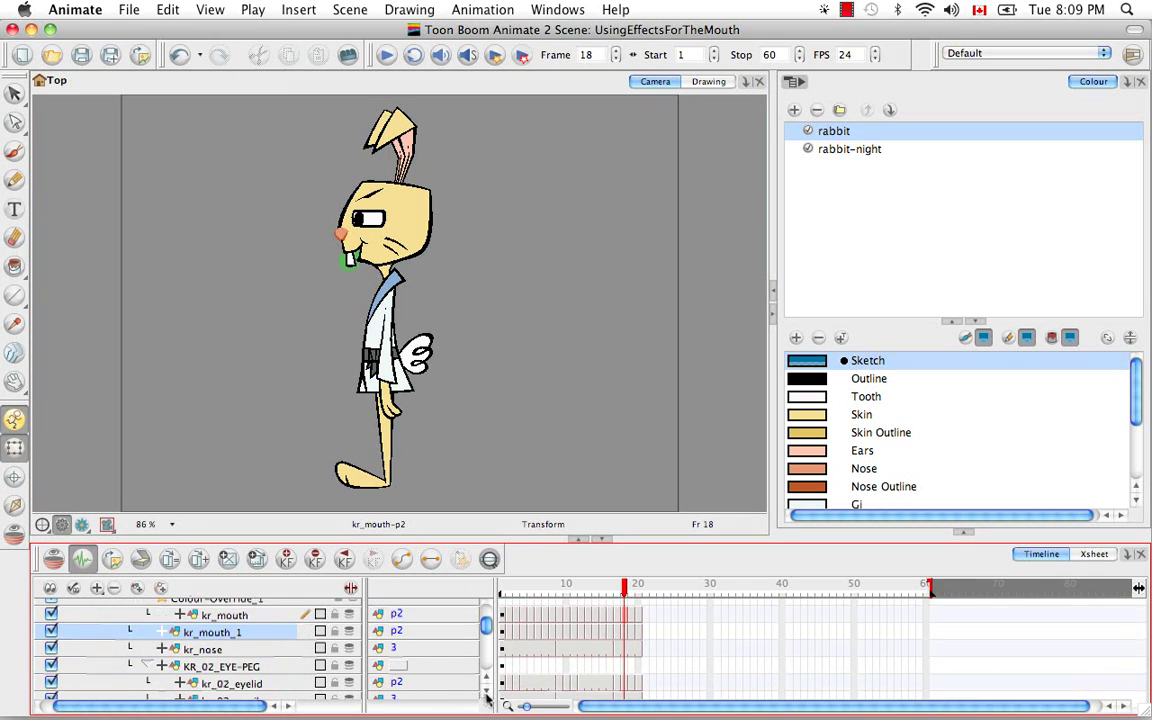
scroll(486, 690, down, 5)
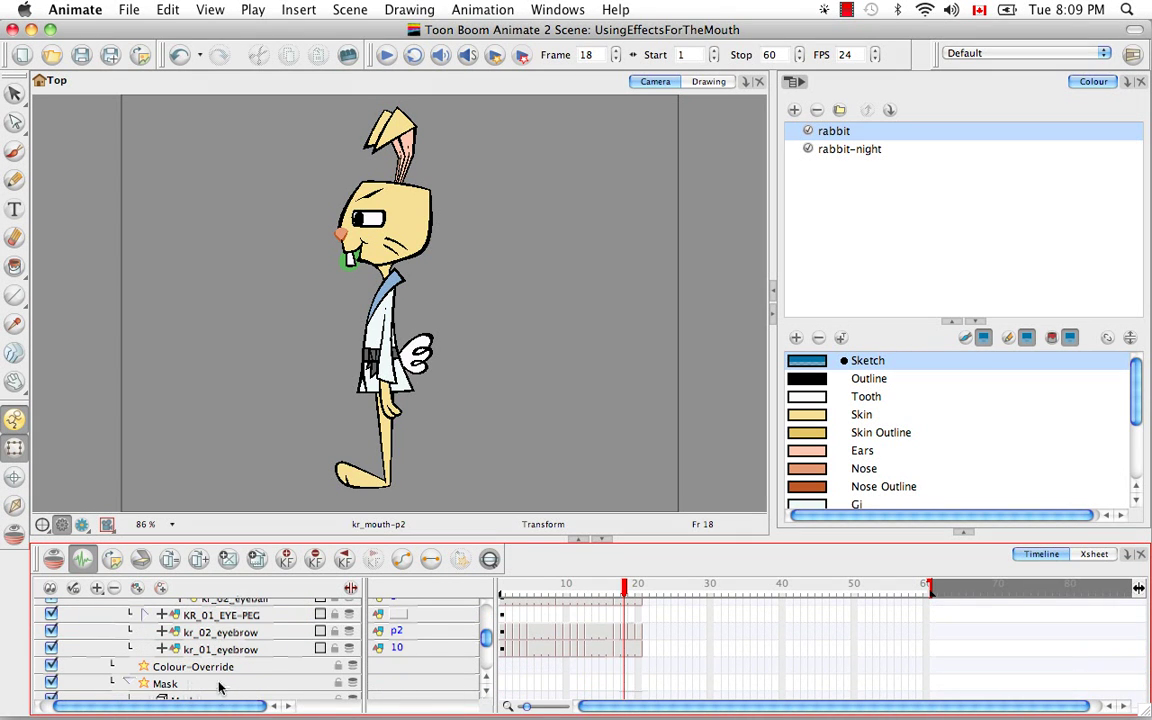
click(212, 668)
drag(212, 672, 214, 597)
scroll(214, 597, up, 3)
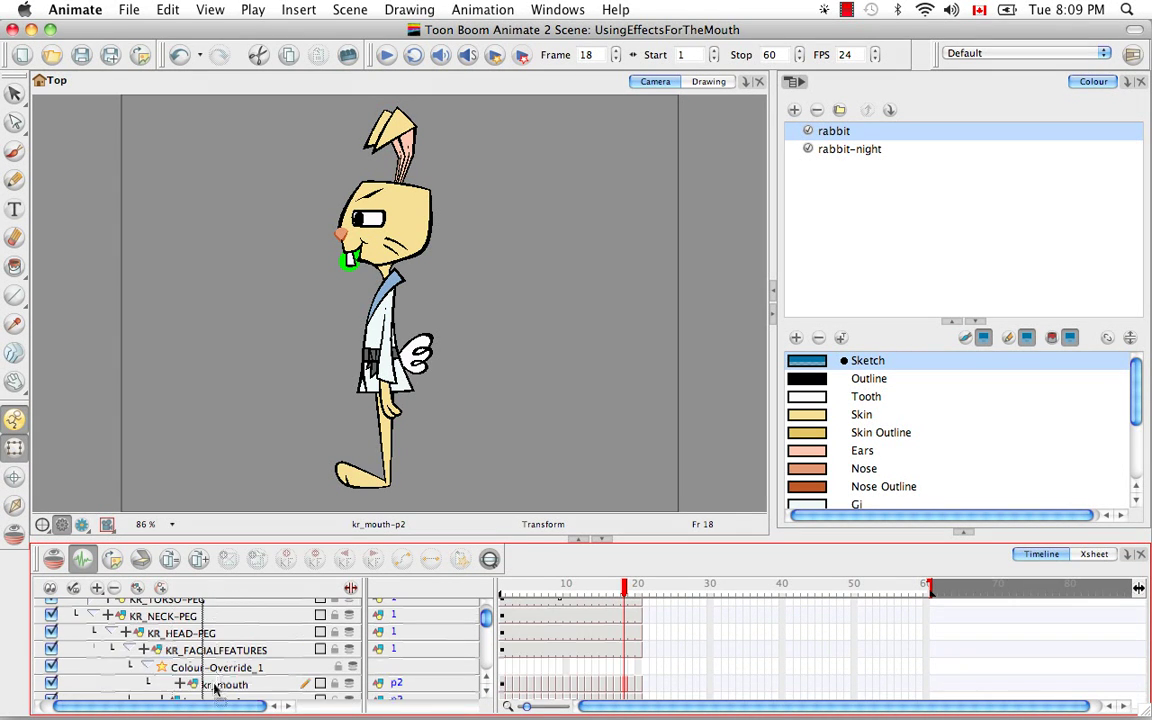
click(488, 692)
click(488, 692)
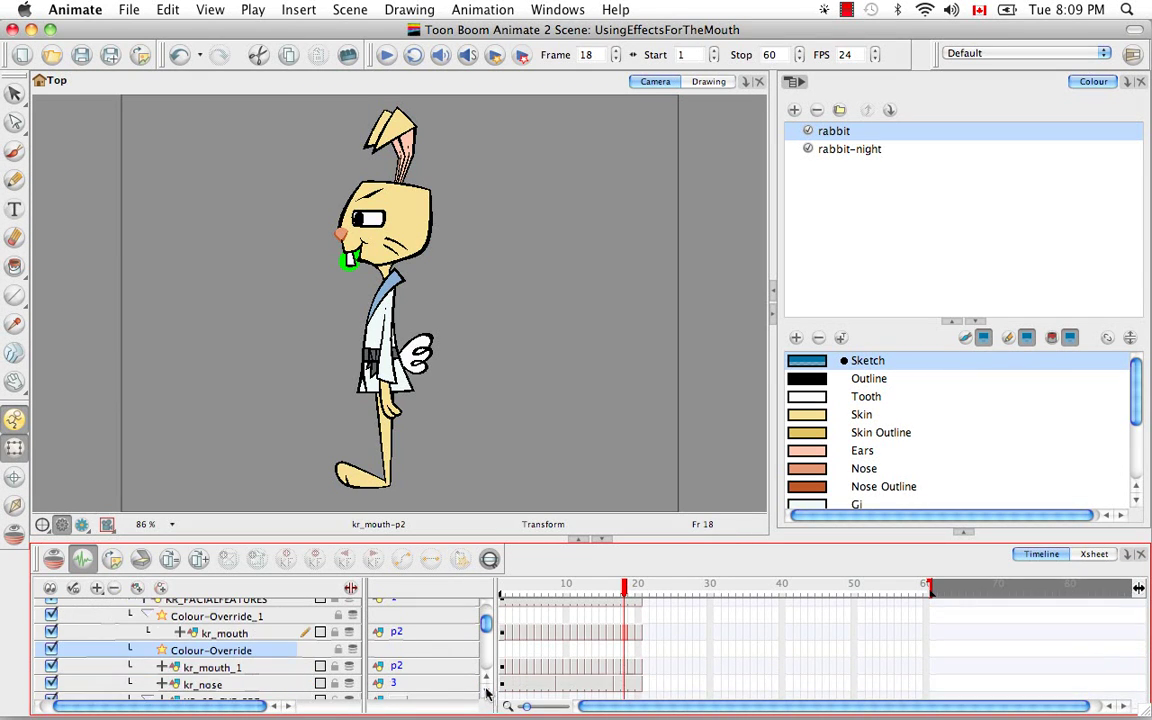
click(210, 667)
Nest kr_mouth_1 under Colour-Override, set to render only the rabbit palette's indicator colour
drag(210, 673, 210, 655)
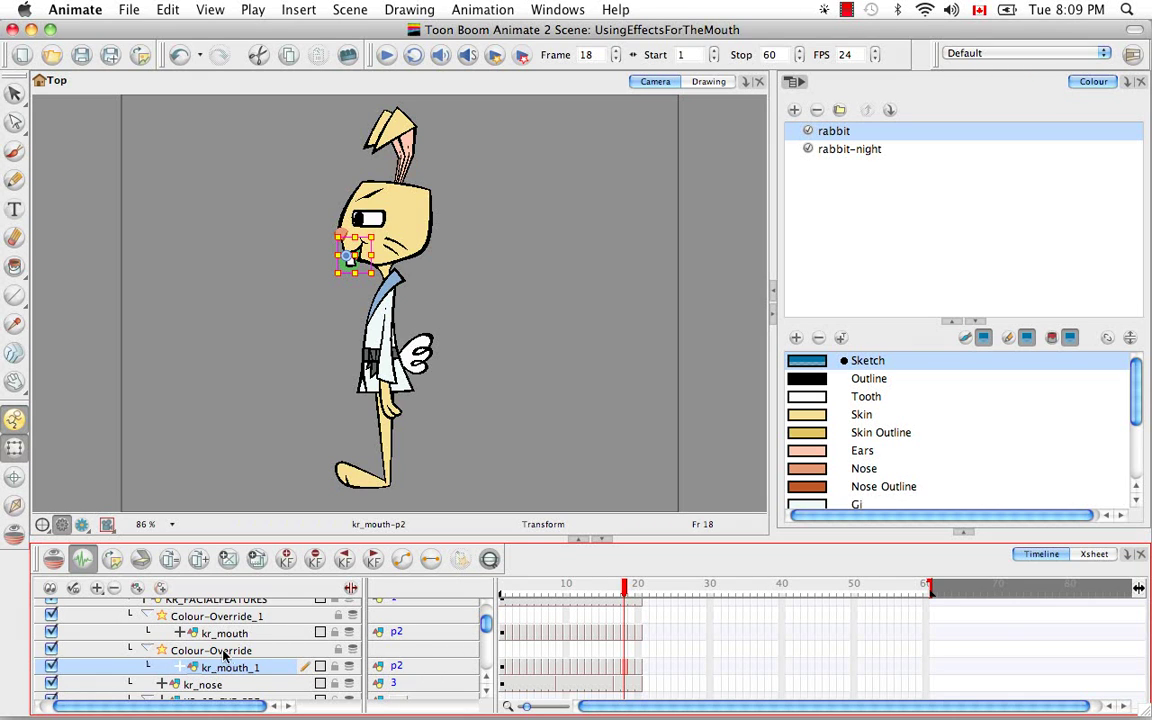
double_click(229, 651)
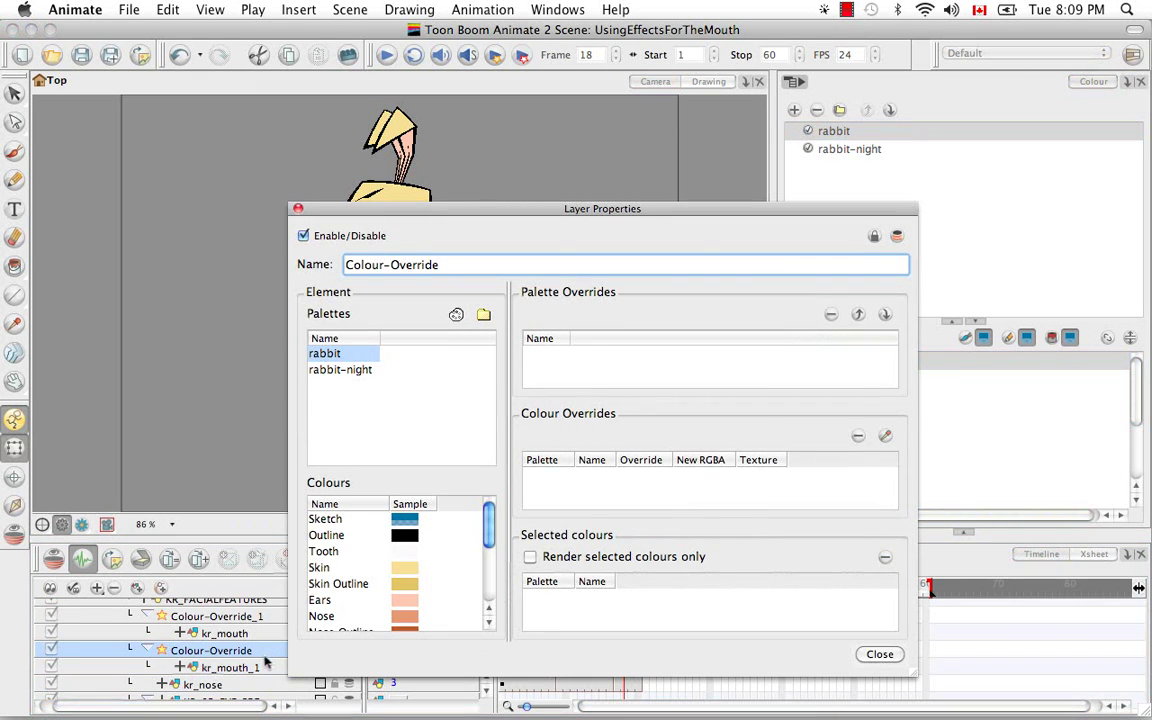
drag(489, 530, 489, 599)
click(345, 621)
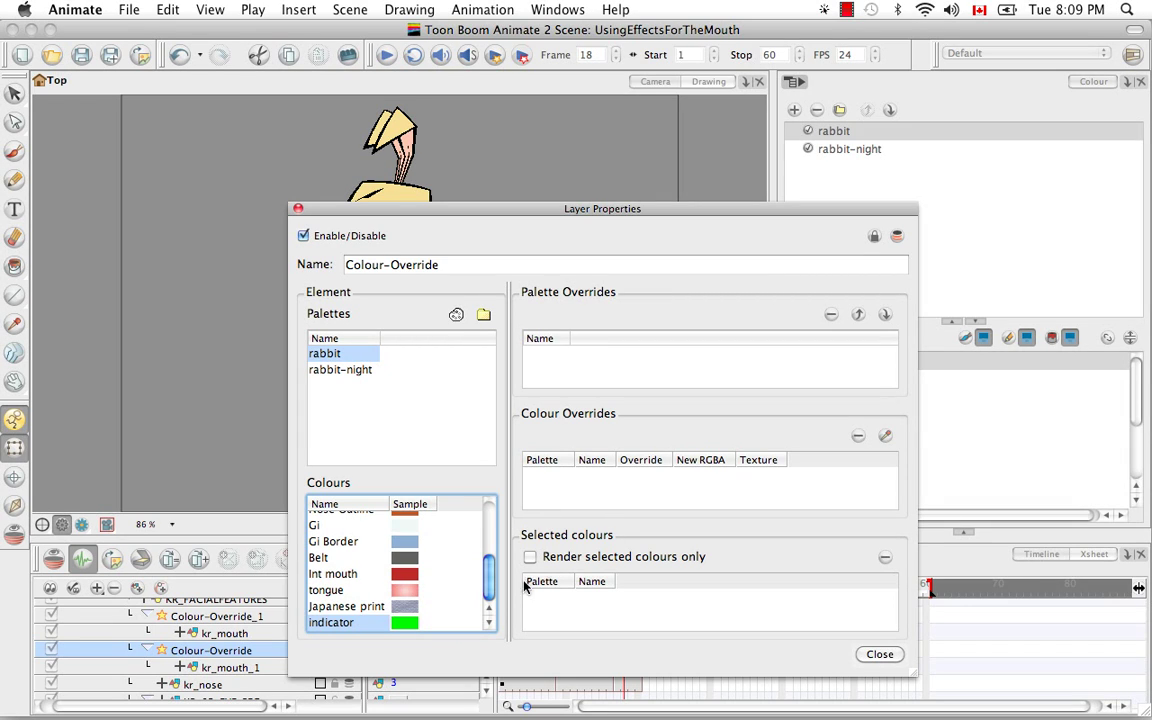
drag(340, 625, 555, 600)
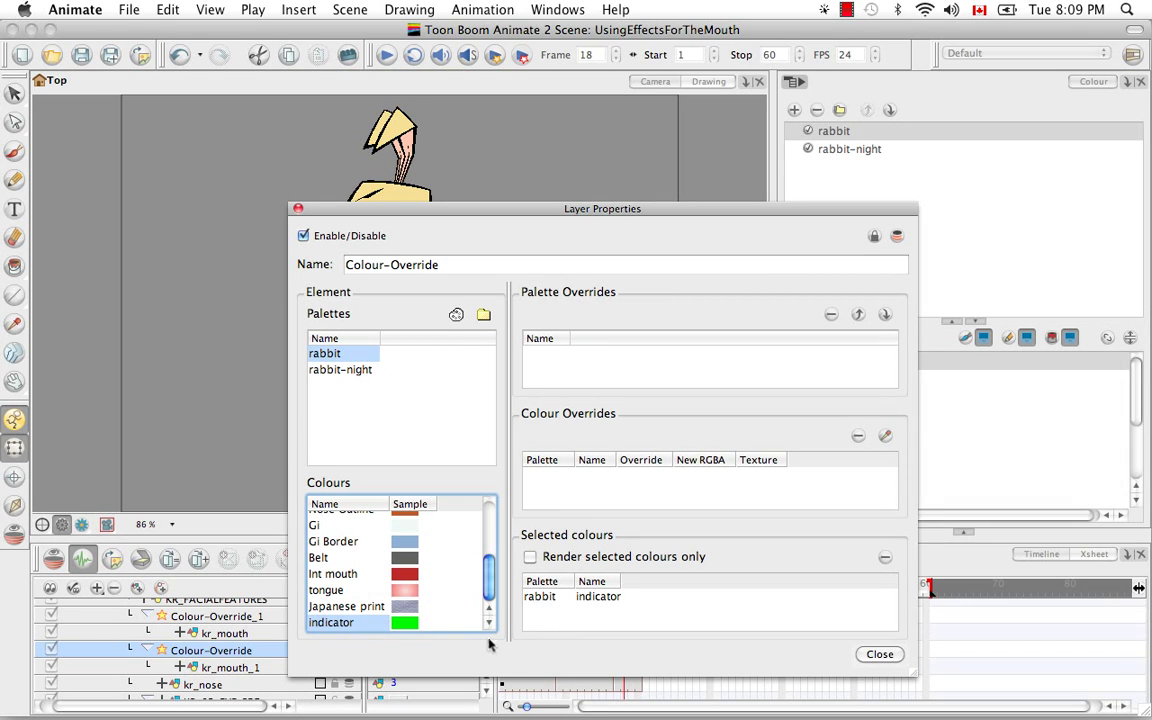
click(530, 559)
click(879, 655)
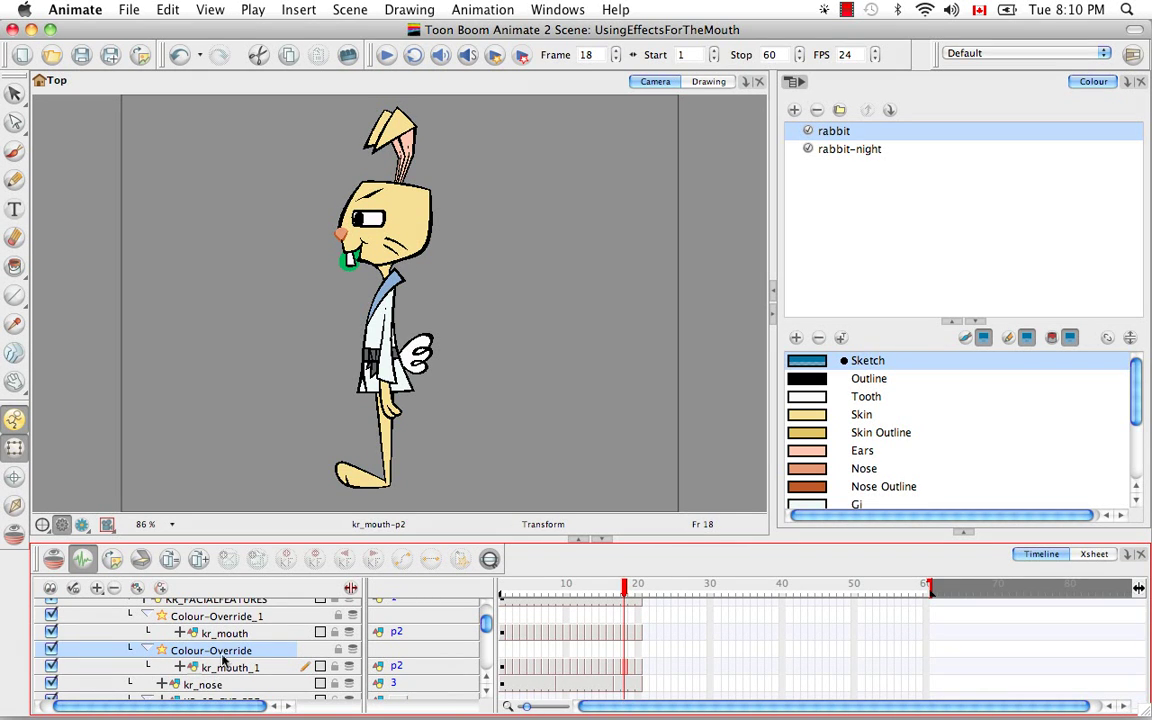
Collapse Colour-Override and move kr_head into the Mask group
click(148, 650)
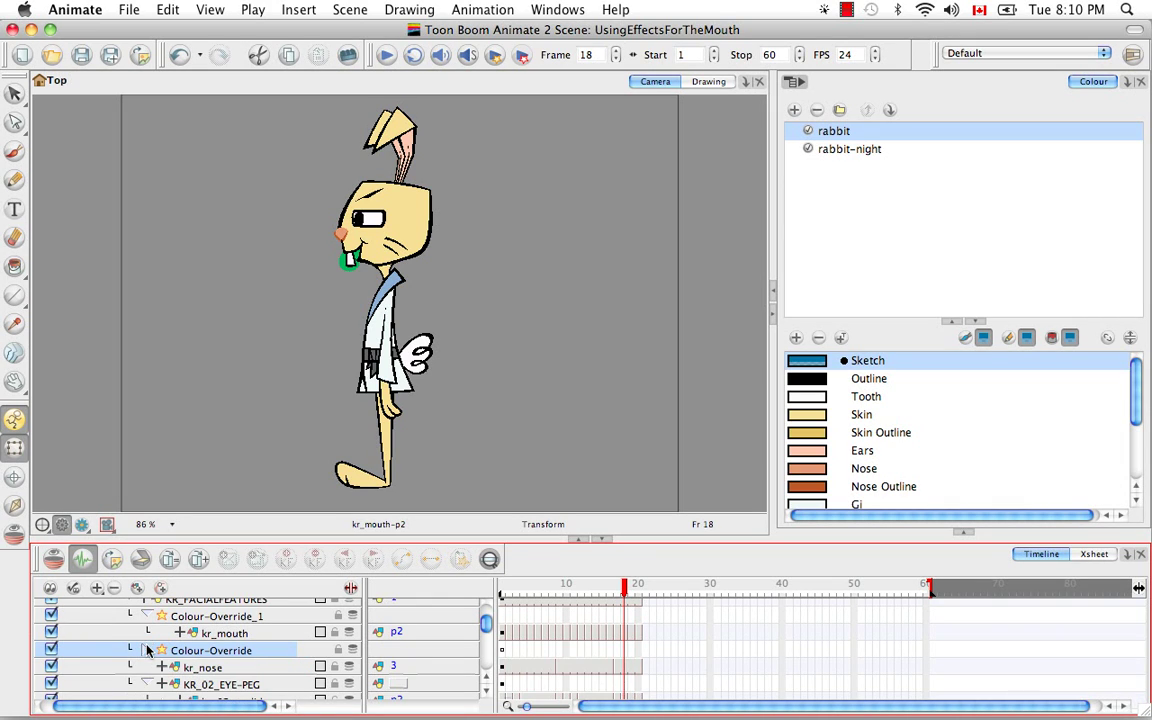
click(222, 652)
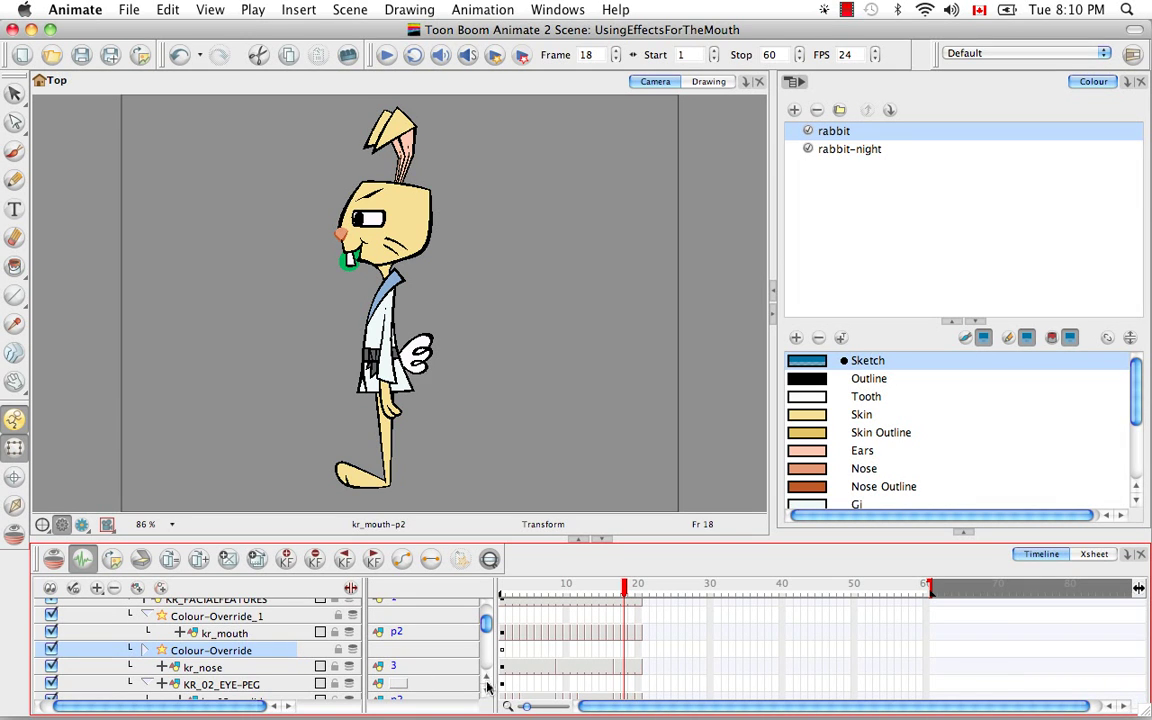
scroll(487, 688, down, 5)
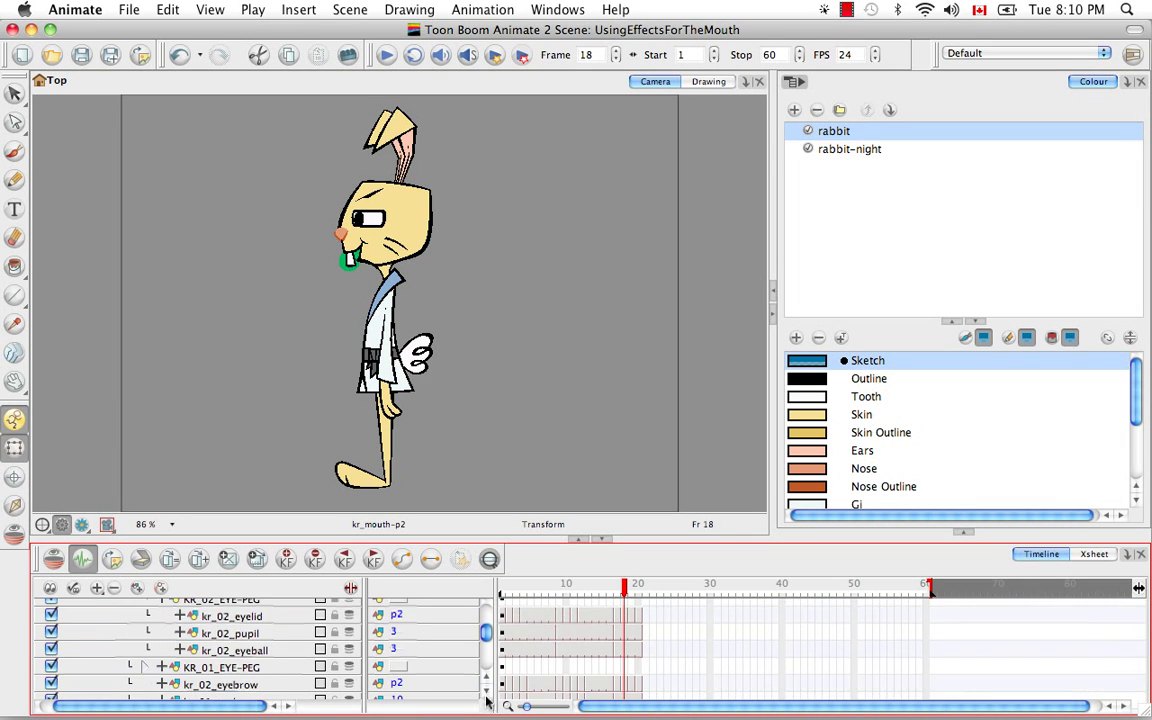
scroll(487, 695, down, 2)
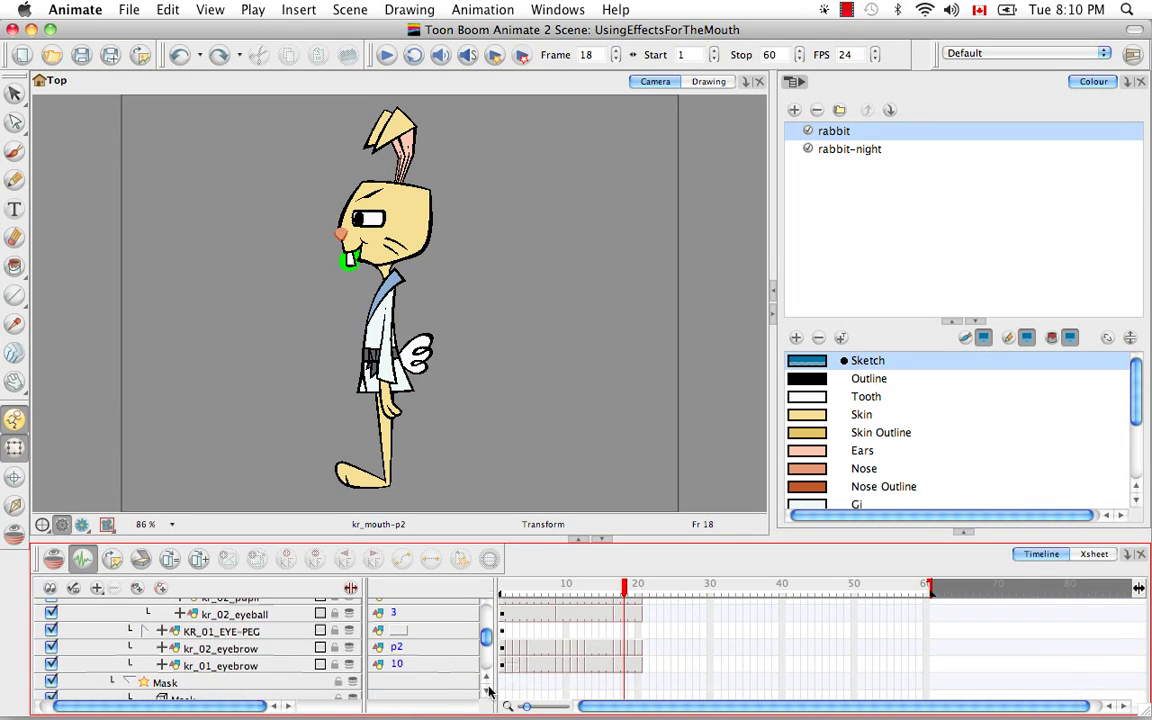
scroll(489, 694, down, 3)
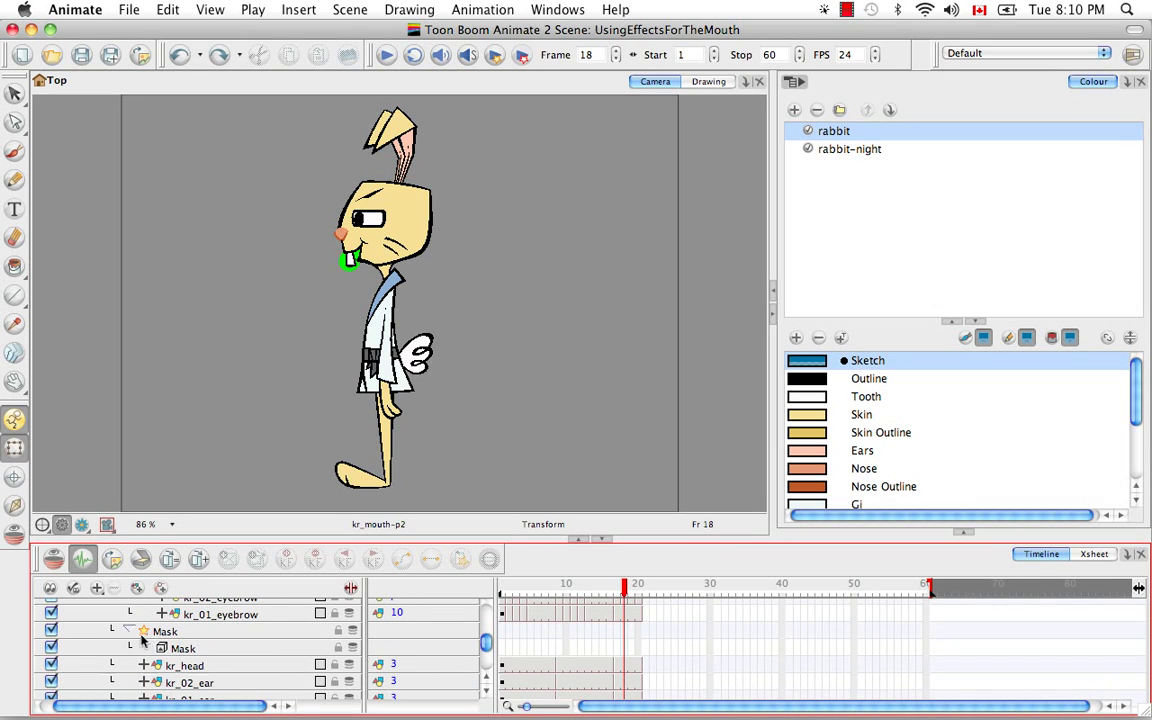
click(185, 665)
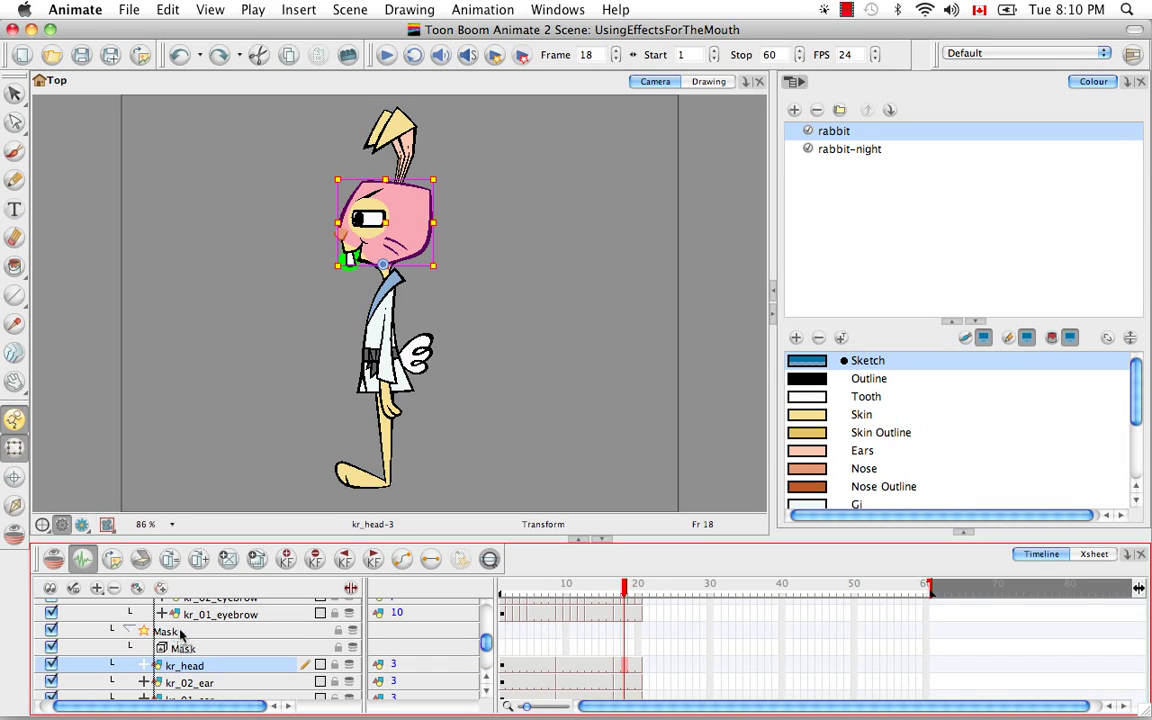
drag(180, 635, 192, 650)
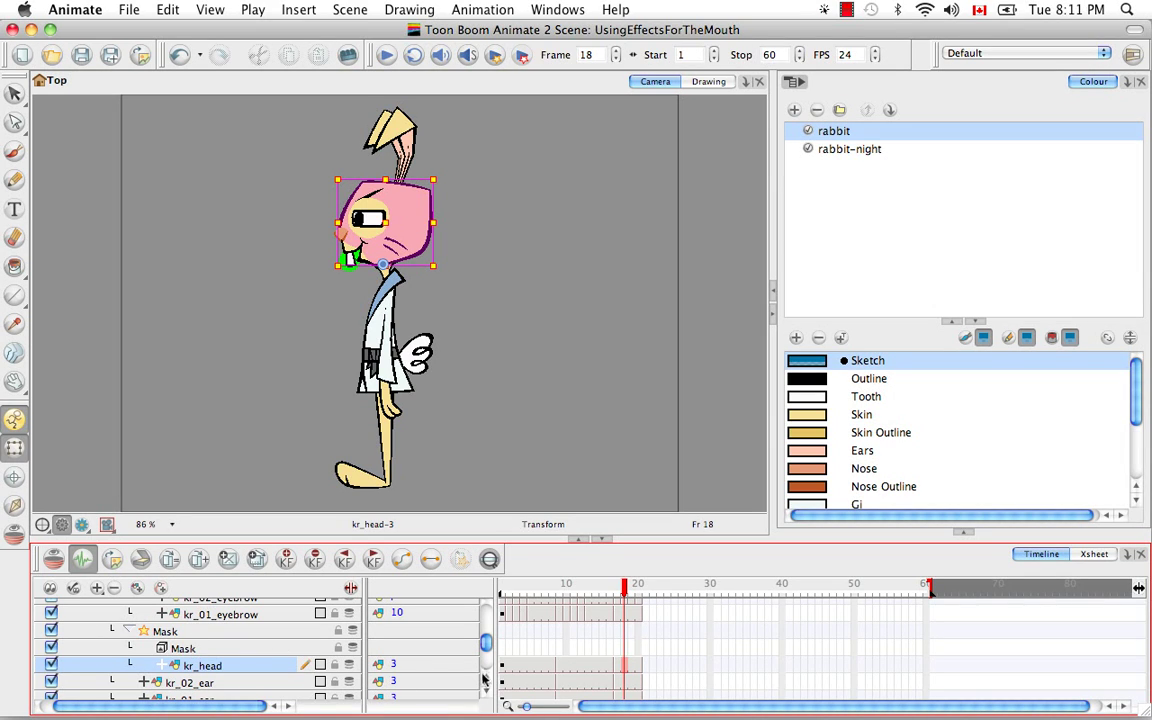
Place Colour-Override with kr_mouth_1 under the inner Mask layer
scroll(489, 681, up, 5)
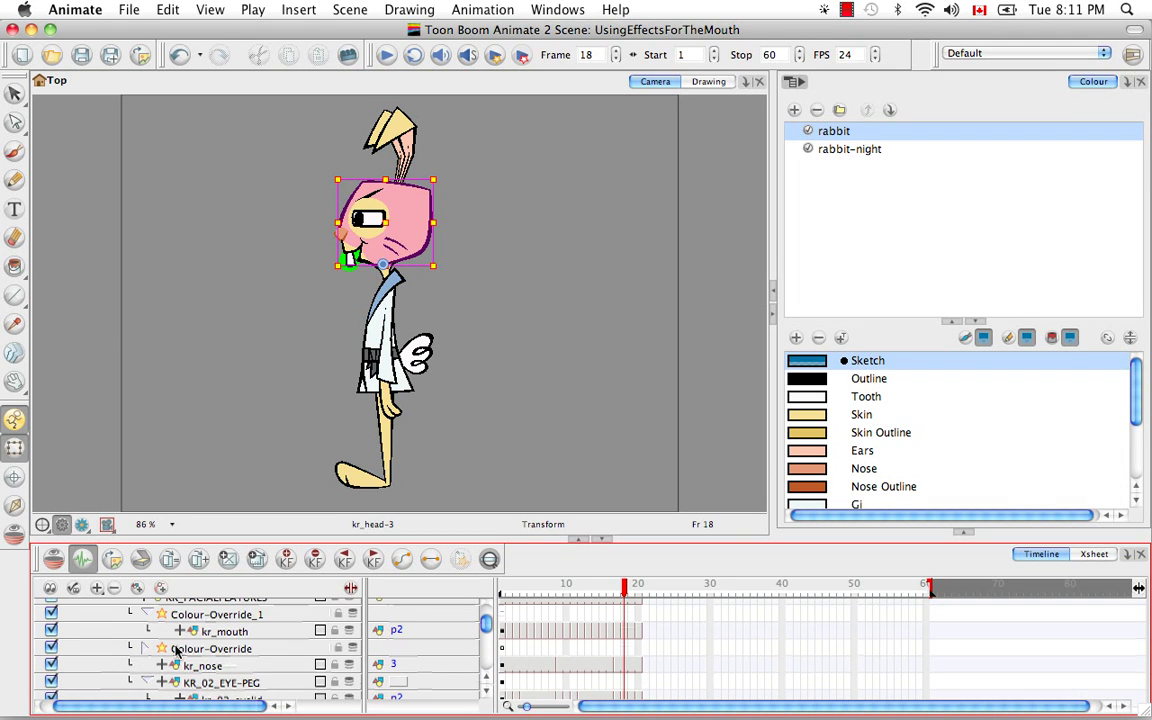
click(224, 650)
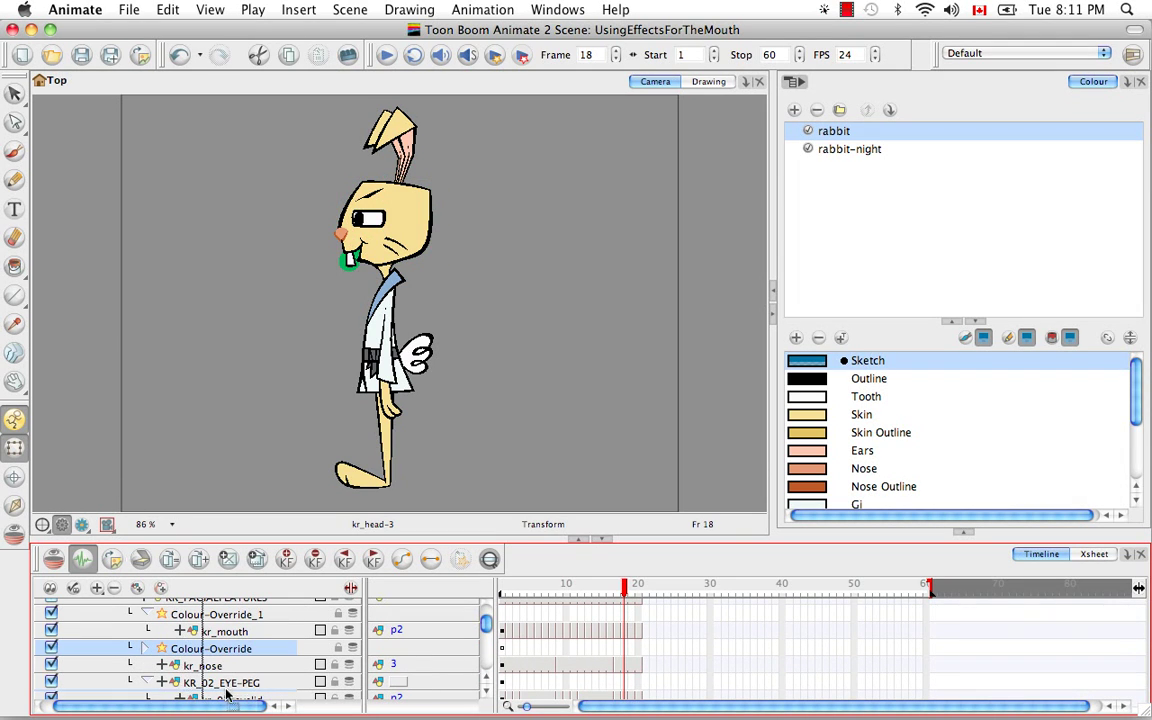
scroll(220, 660, down, 4)
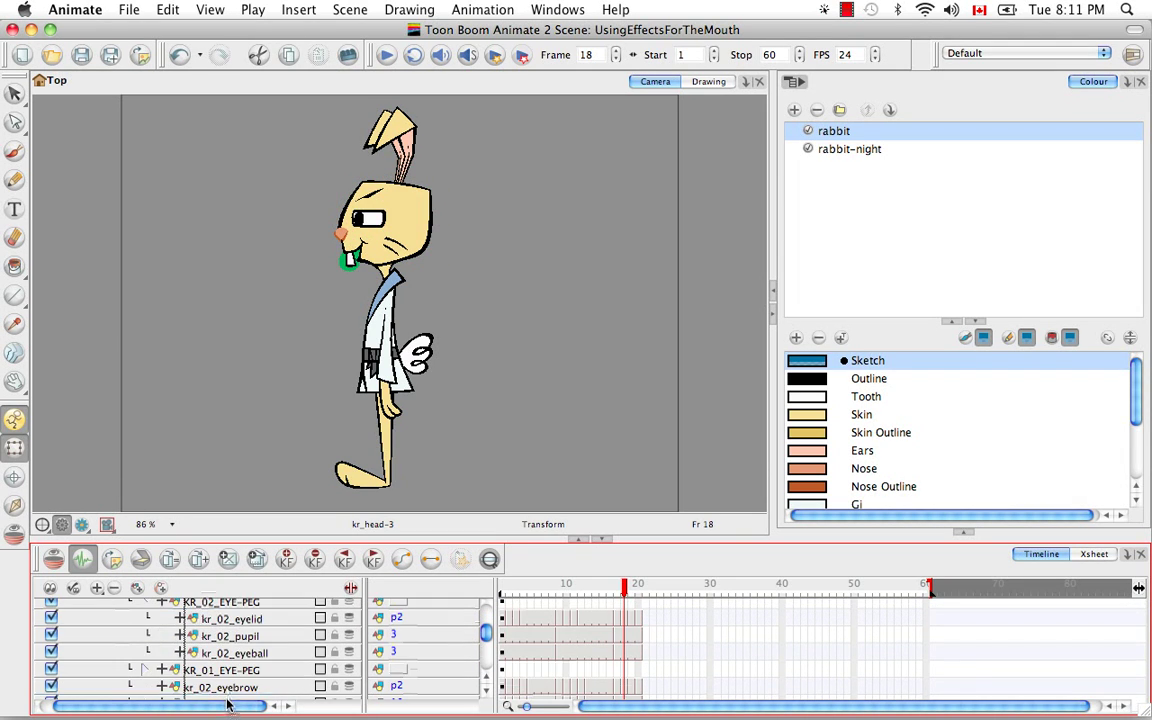
scroll(210, 640, down, 3)
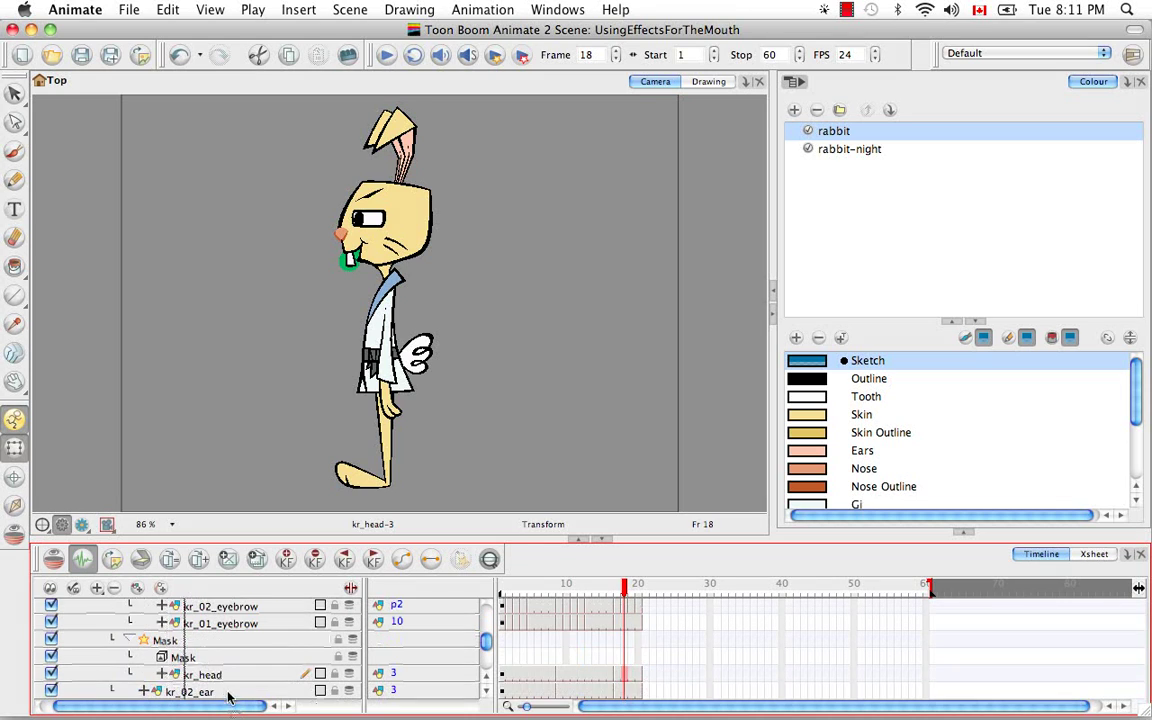
click(168, 657)
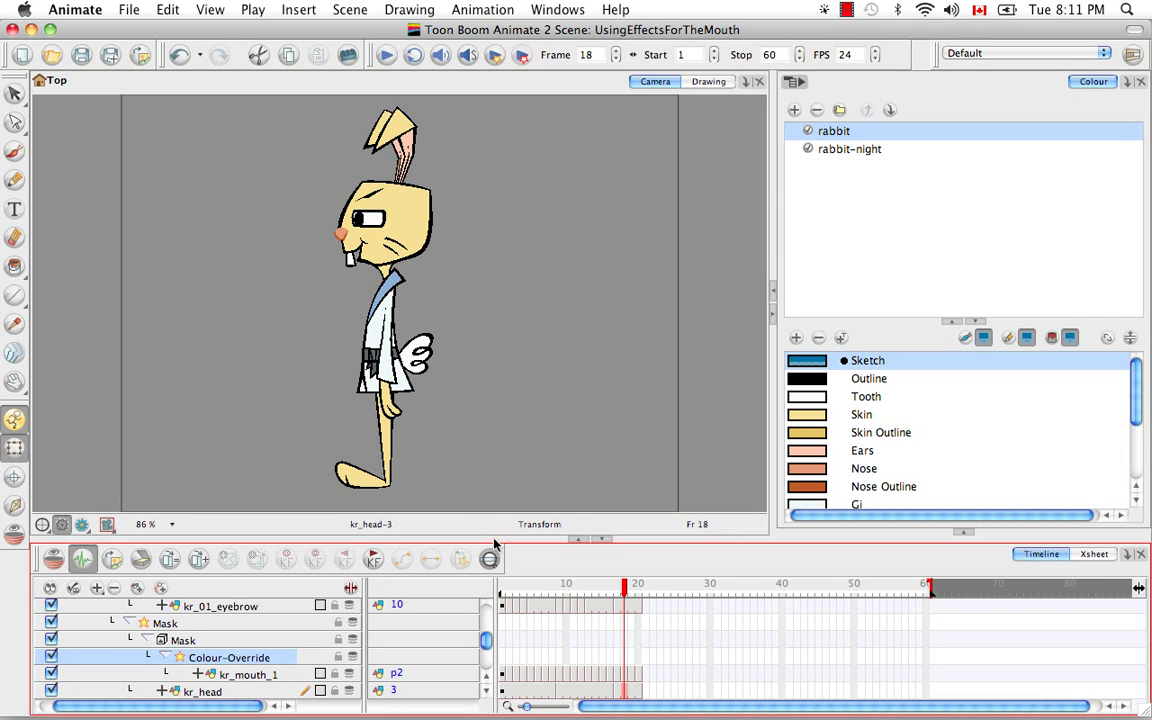
Scrub between frames 17 and 19 to check the mouth cut-out, ending on frame 17
mouse_move(618, 588)
mouse_down()
mouse_move(589, 590)
mouse_move(632, 590)
mouse_up()
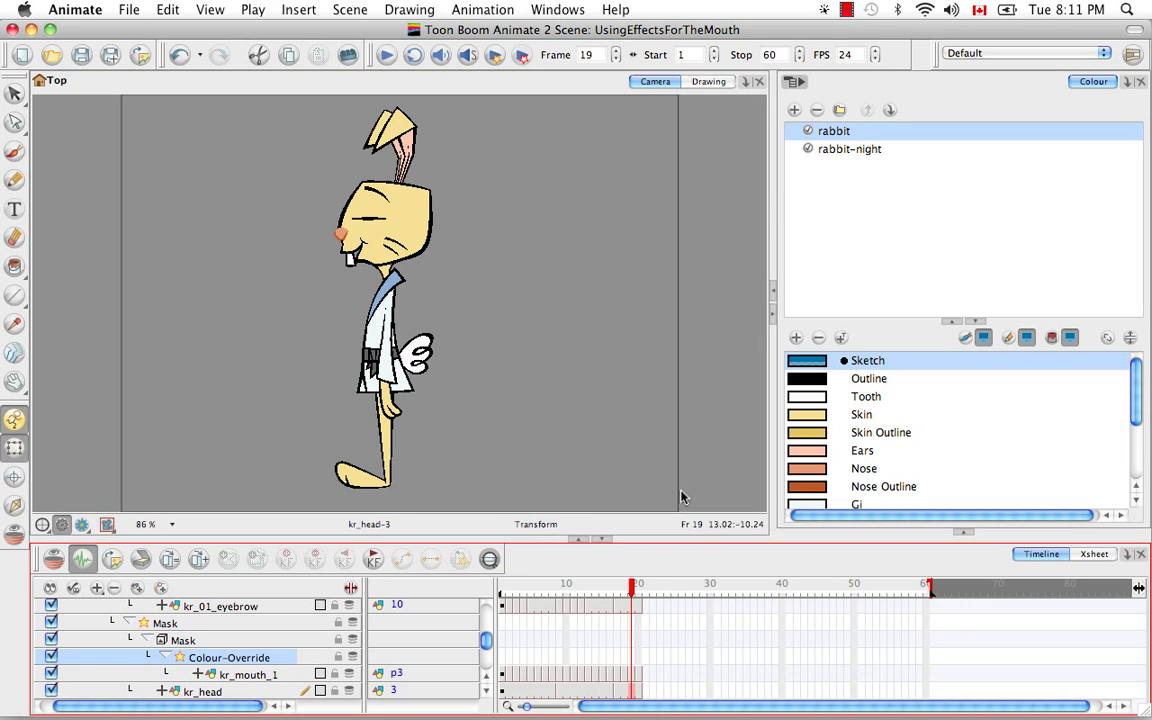
click(627, 594)
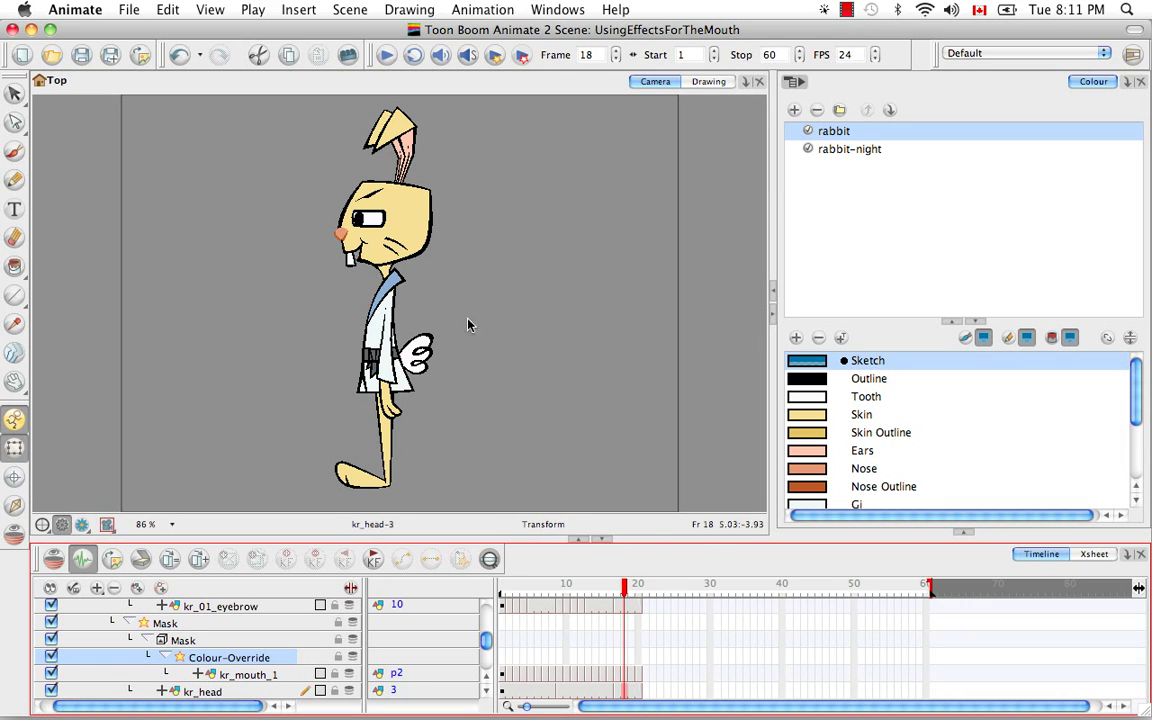
drag(627, 594, 616, 594)
Collapse the inner and outer Mask groups in the layer list
click(142, 639)
click(122, 622)
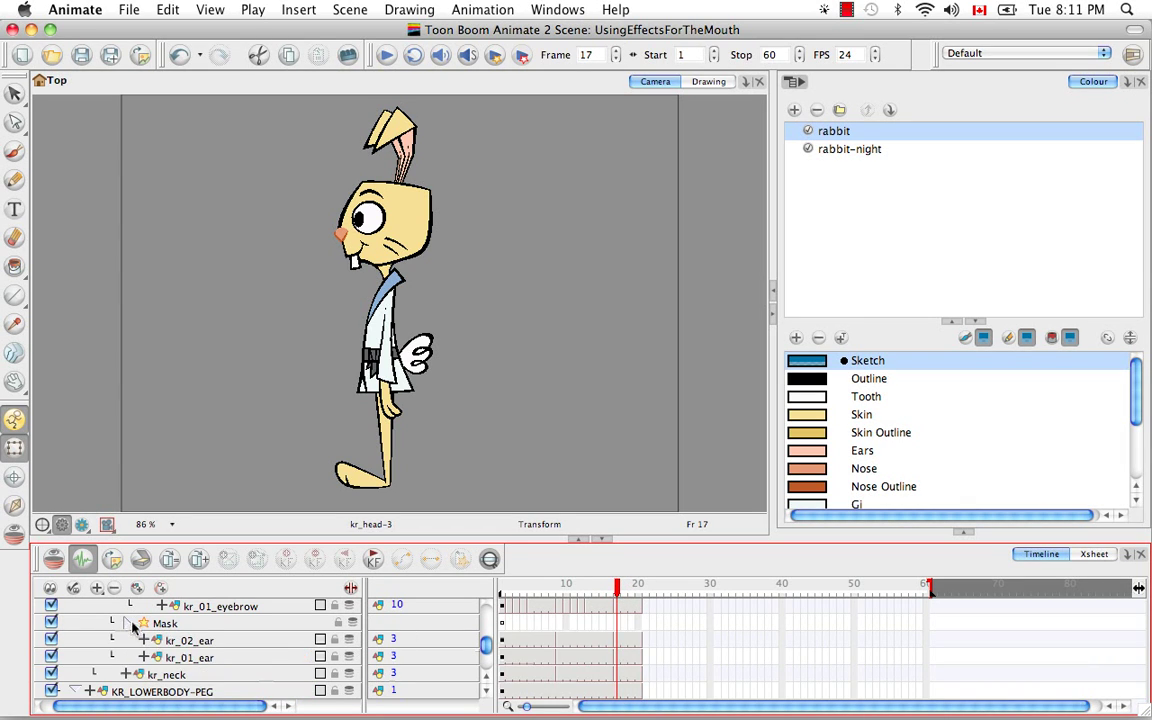
click(487, 677)
click(487, 677)
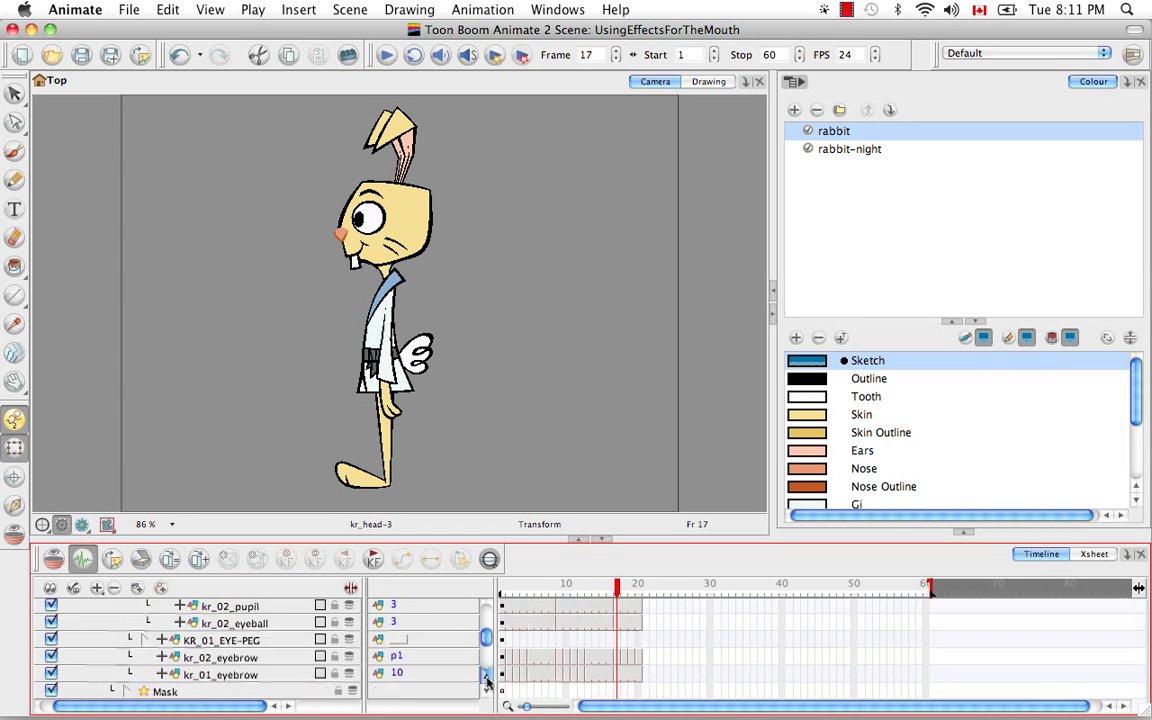
click(487, 677)
click(487, 677)
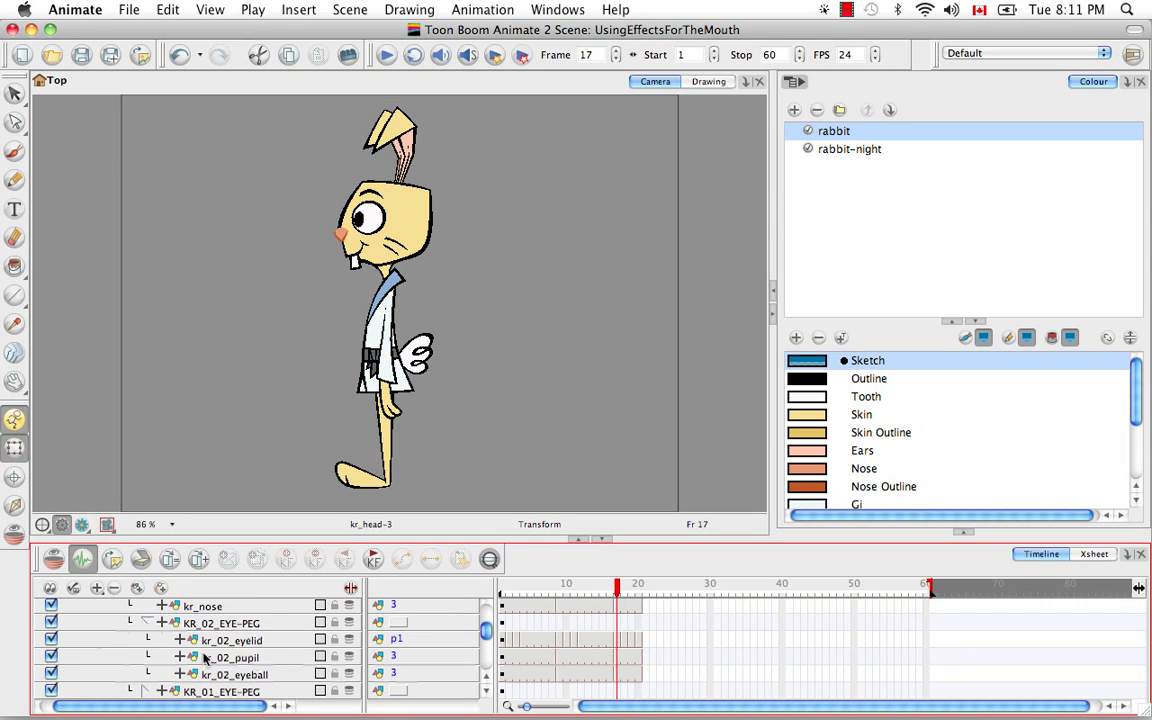